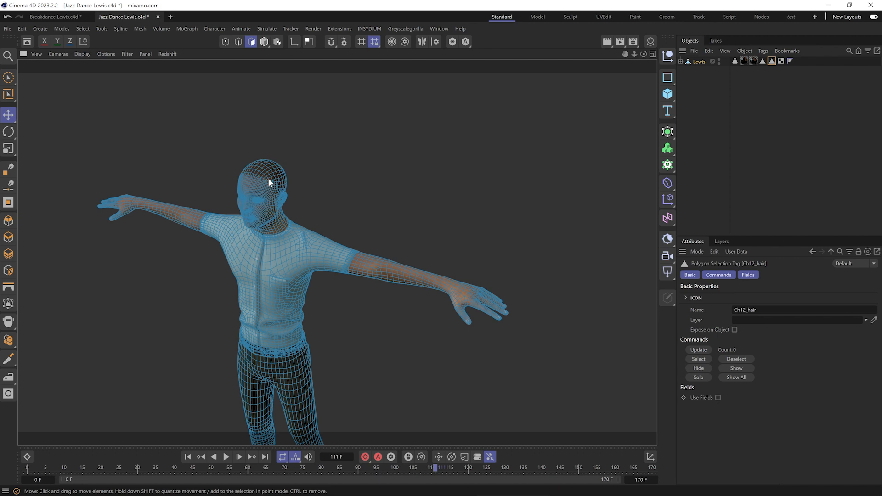
Step: Delete the Ch12_hair material tag from the Lewis object
{"action": "left_click", "coordinate": [753, 61], "text": "ctrl"}
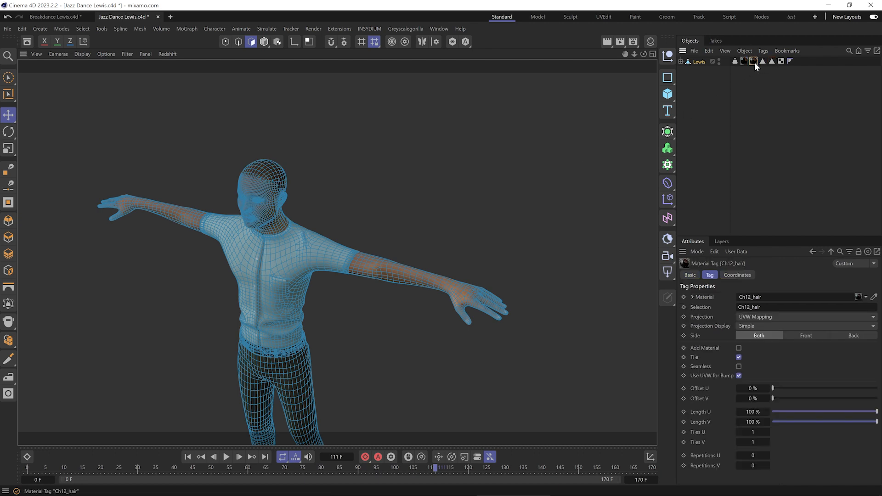
{"action": "key", "text": "Delete"}
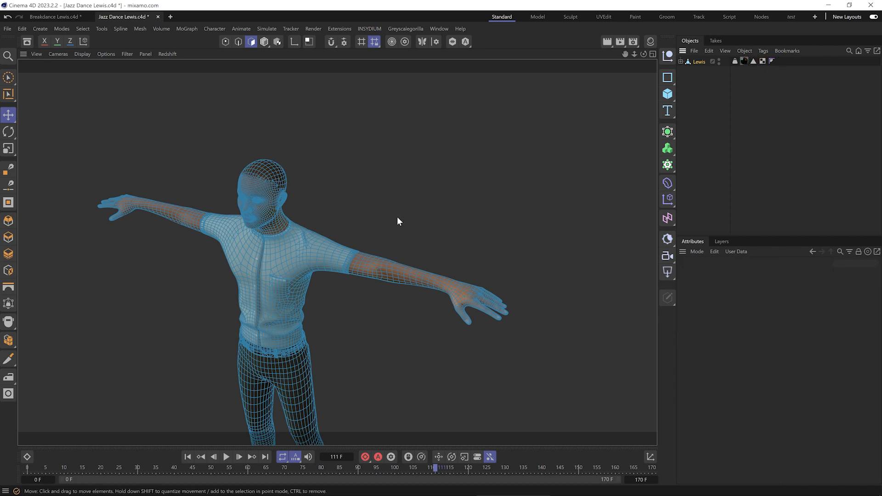
Step: Switch to Model mode and play the dance animation with Gouraud shading, without wireframe lines
{"action": "left_click_drag", "start_coordinate": [299, 259], "coordinate": [334, 182]}
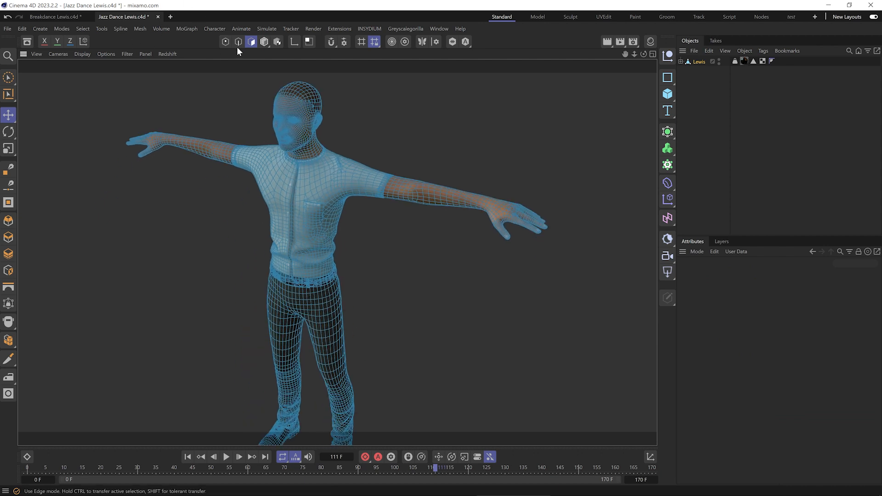
{"action": "left_click", "coordinate": [264, 42]}
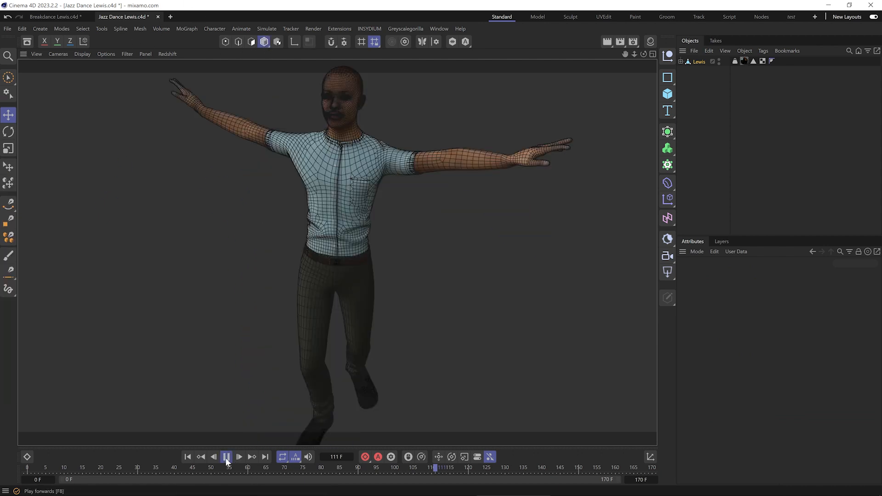
{"action": "key", "text": "n"}
{"action": "key", "text": "a"}
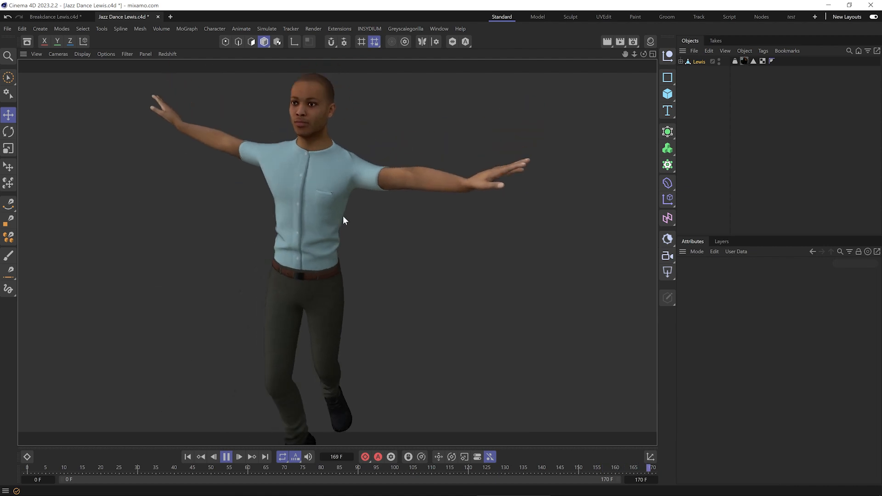
Step: Open the OBJ export settings and review the Presets, Geometry and Material options
{"action": "left_click", "coordinate": [12, 31]}
{"action": "mouse_move", "coordinate": [68, 251]}
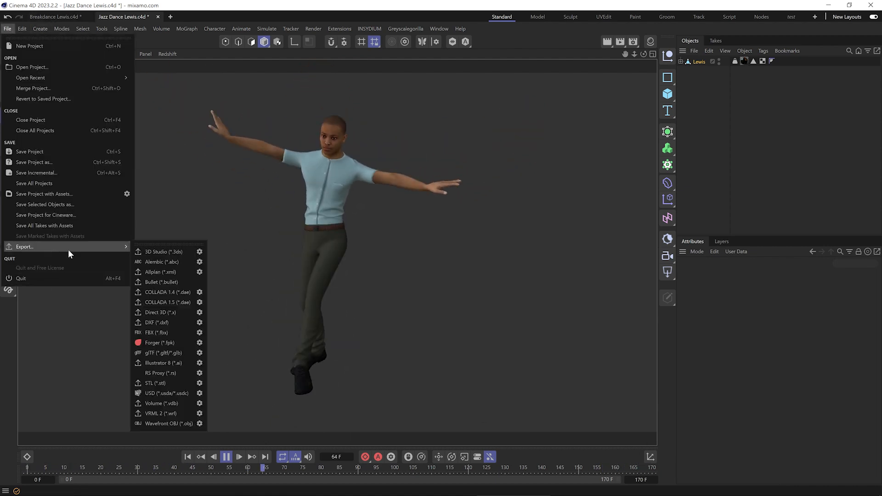
{"action": "left_click", "coordinate": [200, 423]}
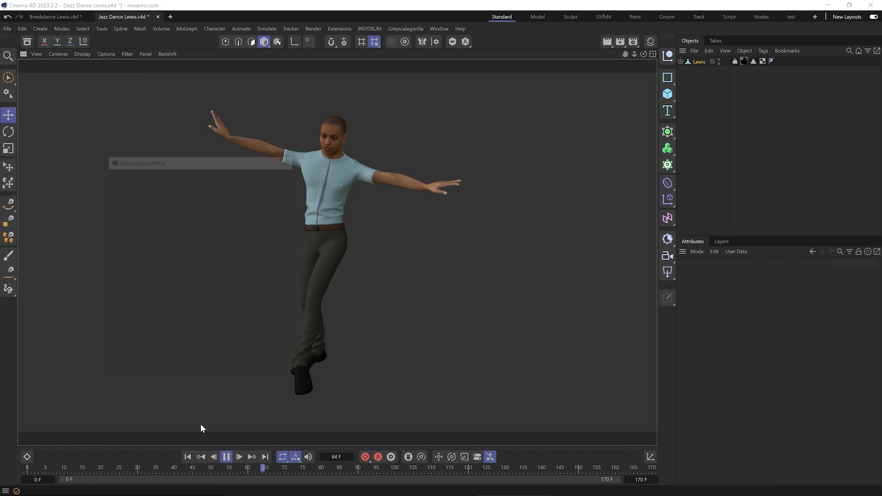
{"action": "left_click", "coordinate": [131, 176]}
{"action": "left_click", "coordinate": [146, 175]}
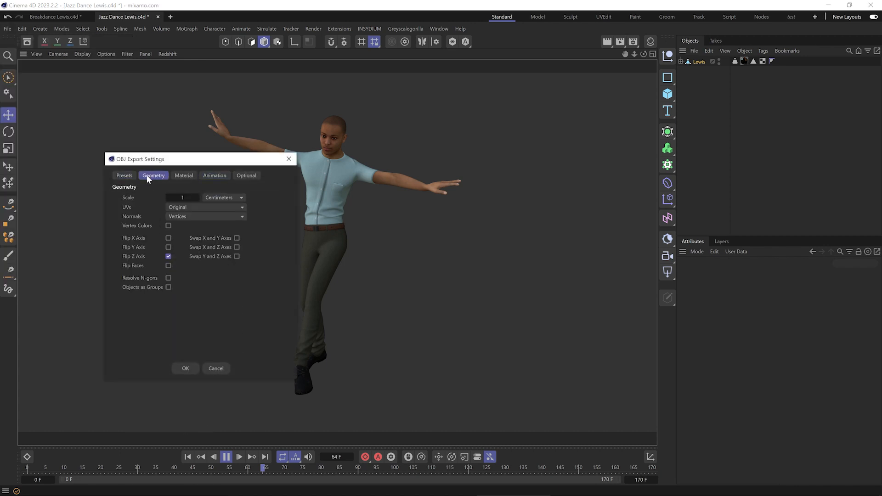
{"action": "left_click", "coordinate": [182, 177]}
{"action": "left_click", "coordinate": [124, 175], "text": "shift"}
{"action": "left_click", "coordinate": [148, 175], "text": "shift"}
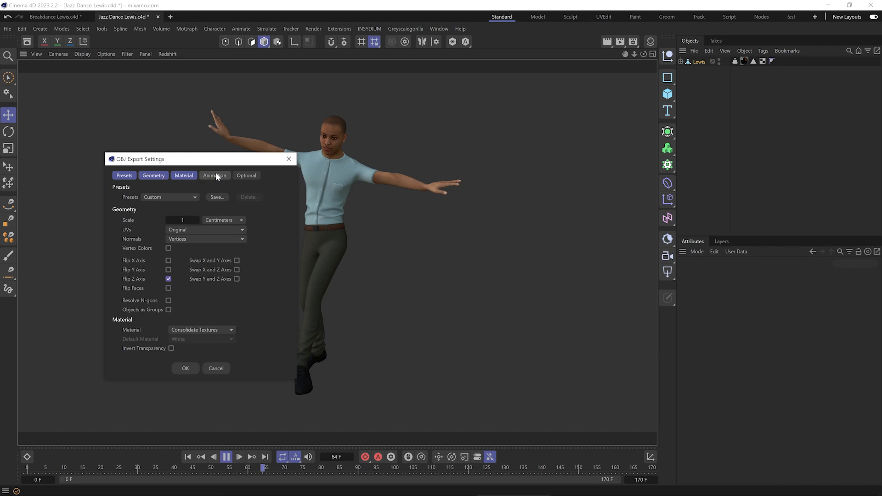
Step: Set the OBJ export's animation frame range to All Frames and accept the settings
{"action": "left_click_drag", "start_coordinate": [221, 150], "coordinate": [222, 63]}
{"action": "left_click", "coordinate": [223, 88]}
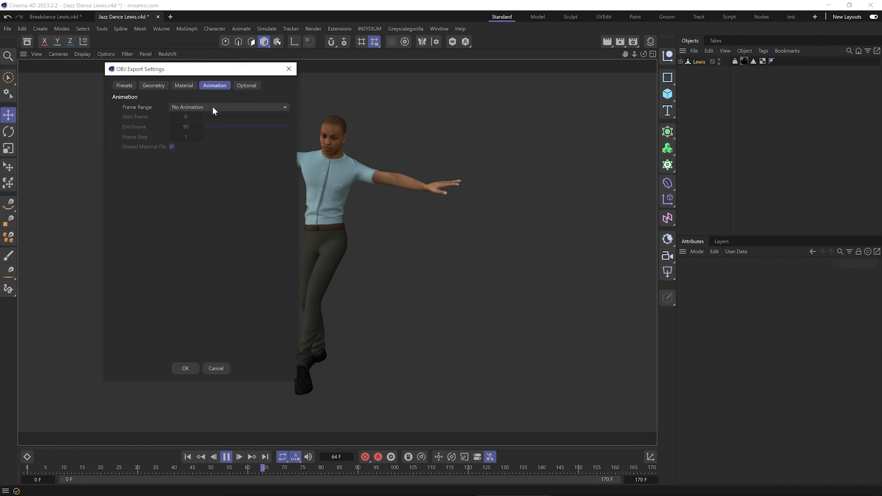
{"action": "left_click", "coordinate": [212, 107]}
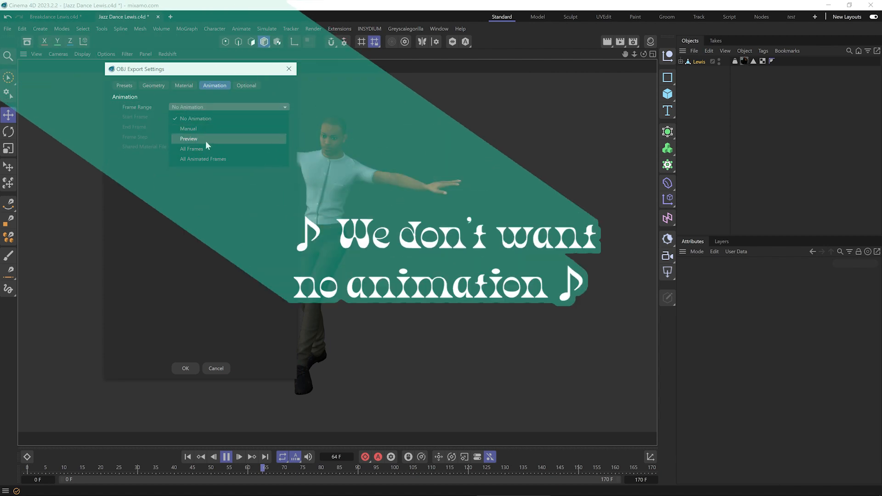
{"action": "left_click", "coordinate": [204, 149]}
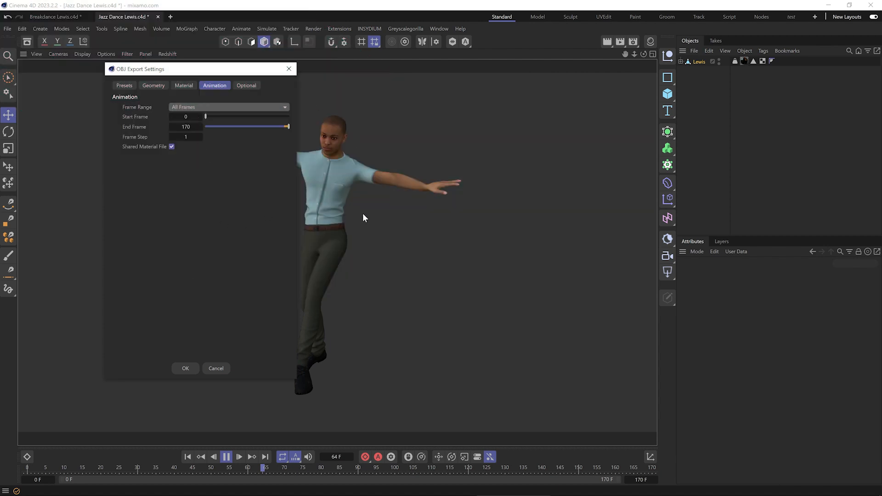
{"action": "left_click_drag", "start_coordinate": [219, 69], "coordinate": [149, 80]}
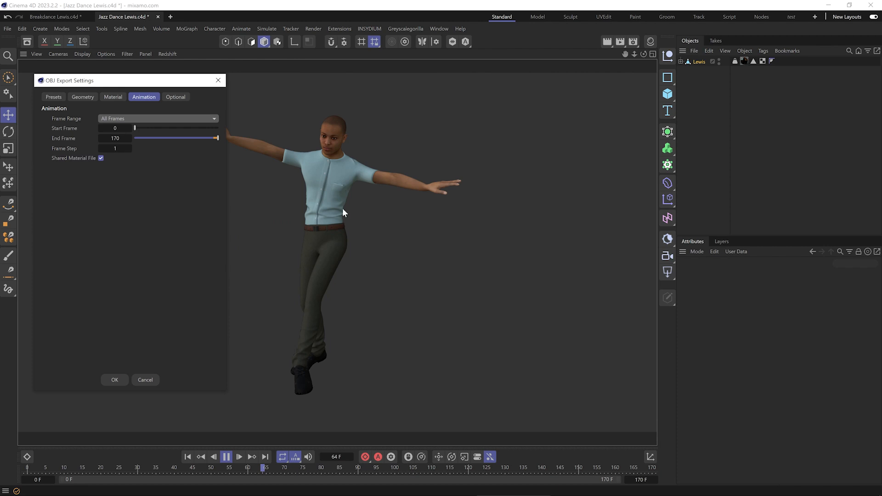
{"action": "left_click", "coordinate": [116, 382]}
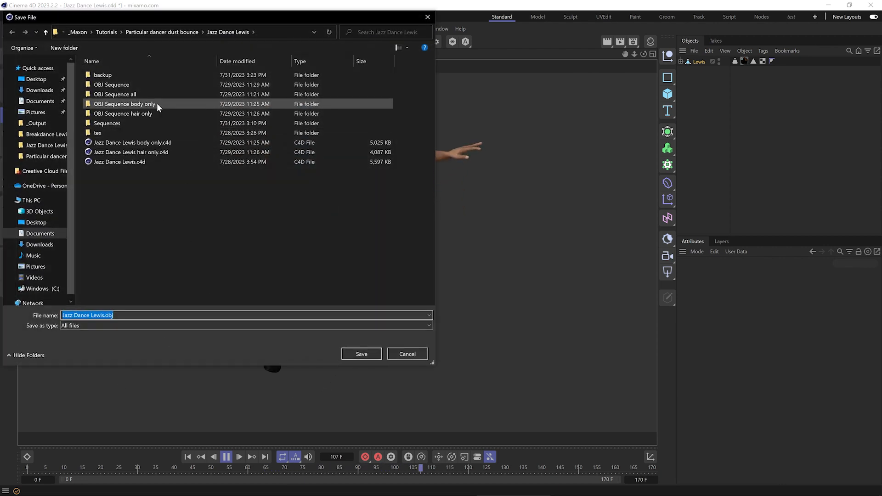
Step: Save the OBJ sequence in the Sequences folder as "Jazz Dance Lewis no hair.obj"
{"action": "double_click", "coordinate": [125, 122]}
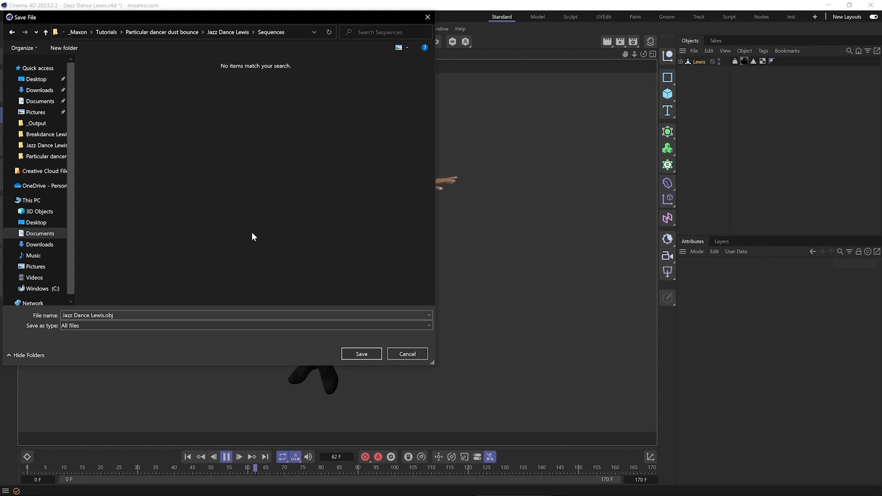
{"action": "left_click", "coordinate": [147, 315]}
{"action": "left_click_drag", "start_coordinate": [106, 315], "coordinate": [104, 315]}
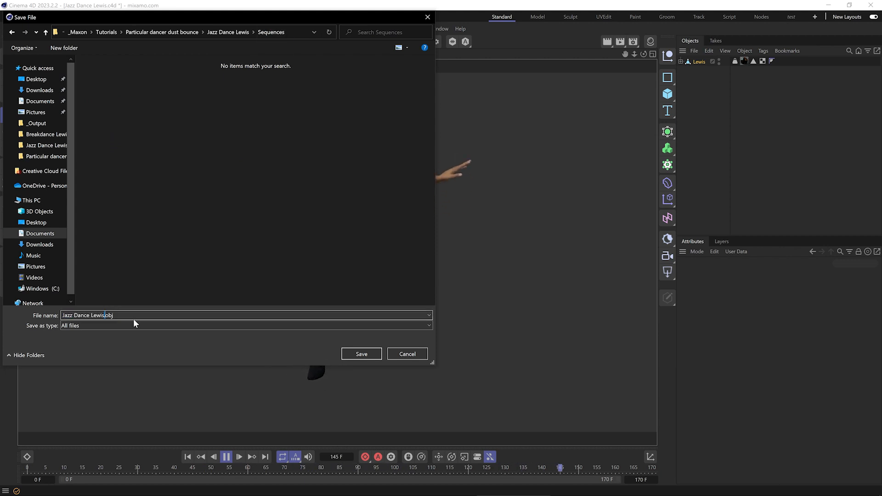
{"action": "type", "text": "no hair"}
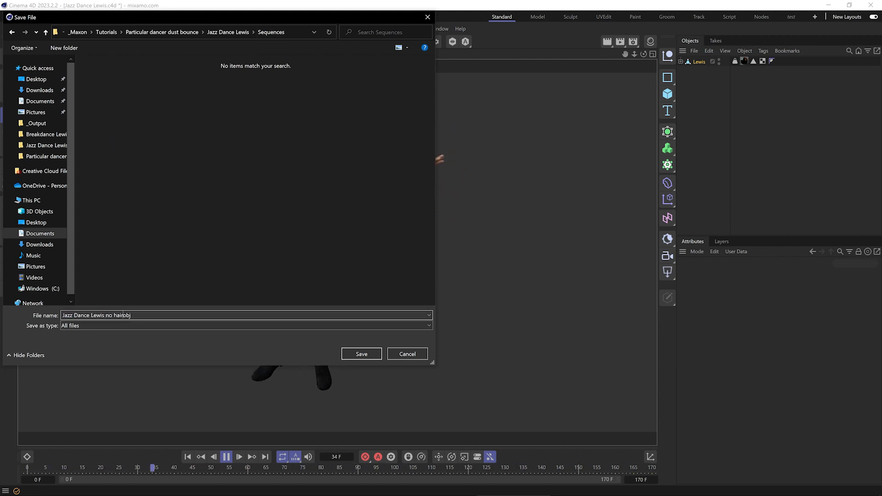
{"action": "left_click", "coordinate": [364, 356]}
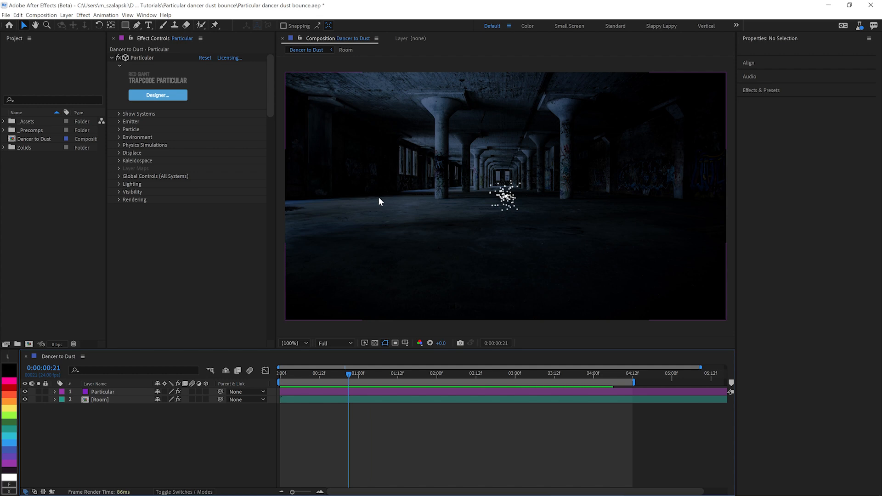
Step: Switch to After Effects, select the Particular layer in the Dancer to Dust composition and open its Designer
{"action": "left_click", "coordinate": [105, 400]}
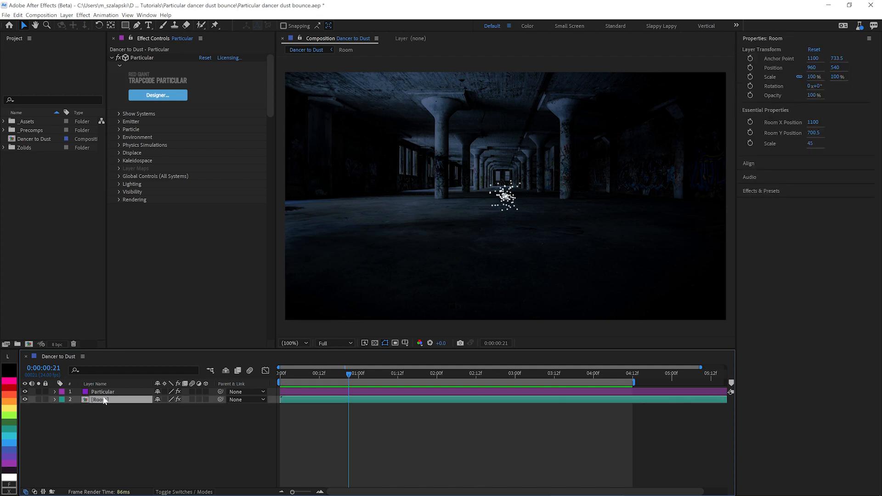
{"action": "left_click", "coordinate": [87, 393]}
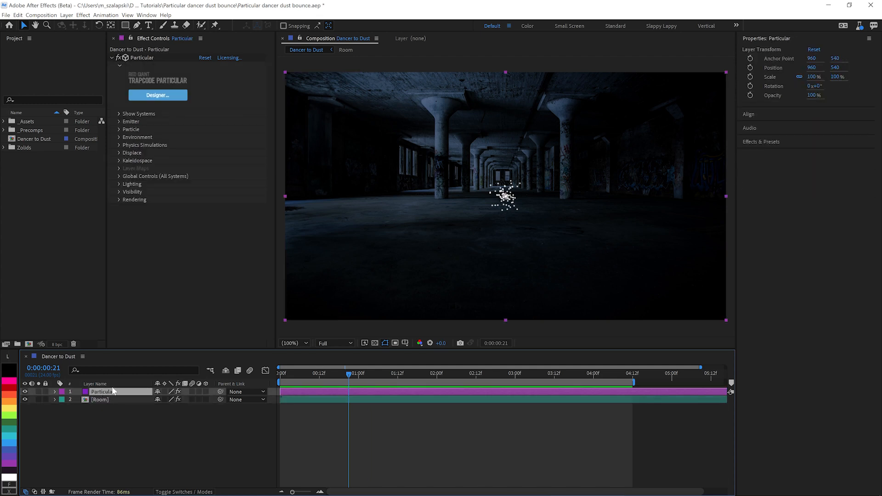
{"action": "left_click", "coordinate": [162, 96]}
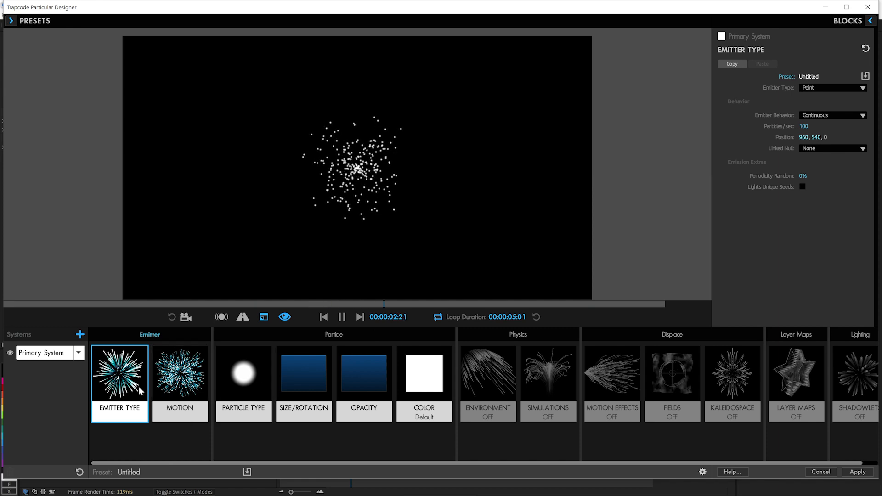
Step: Change the primary system's emitter type to Sphere and raise its emission rate to 2125 particles per second
{"action": "left_click", "coordinate": [827, 87]}
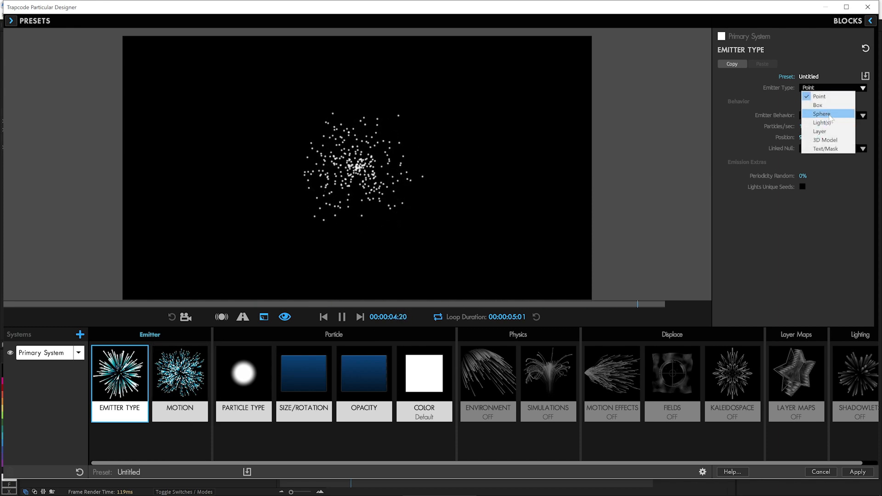
{"action": "left_click", "coordinate": [822, 113]}
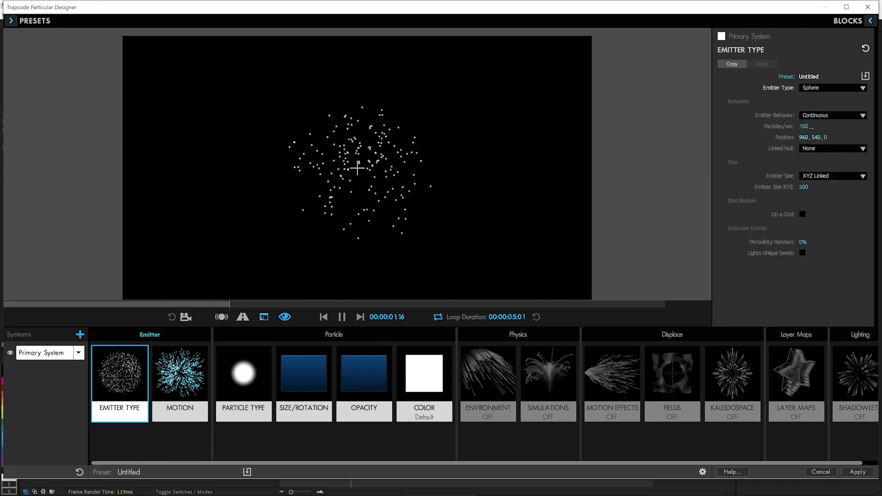
{"action": "left_click_drag", "start_coordinate": [803, 126], "coordinate": [881, 127]}
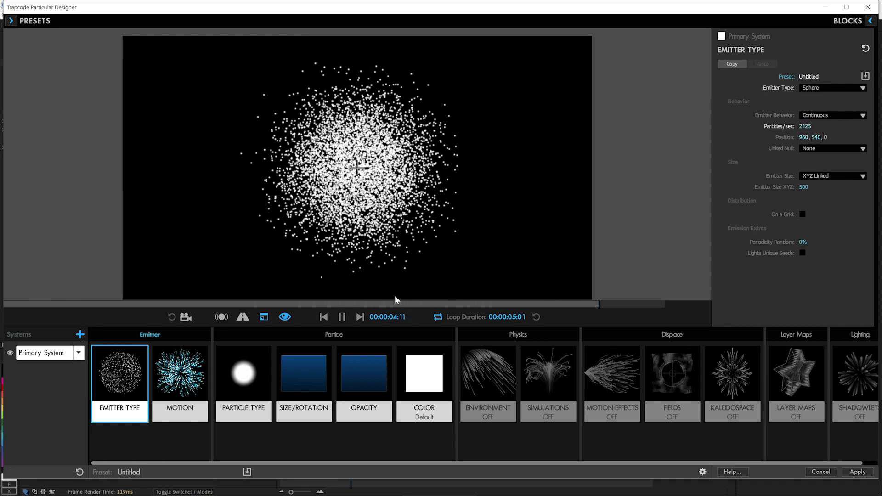
Step: Set the emitter's motion velocity to 0
{"action": "left_click", "coordinate": [180, 376]}
{"action": "left_click", "coordinate": [805, 186]}
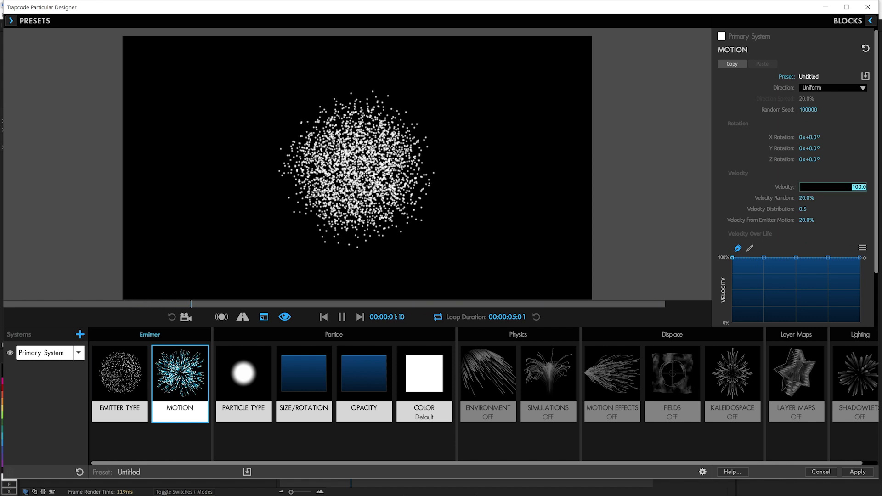
{"action": "type", "text": "0"}
{"action": "key", "text": "Return"}
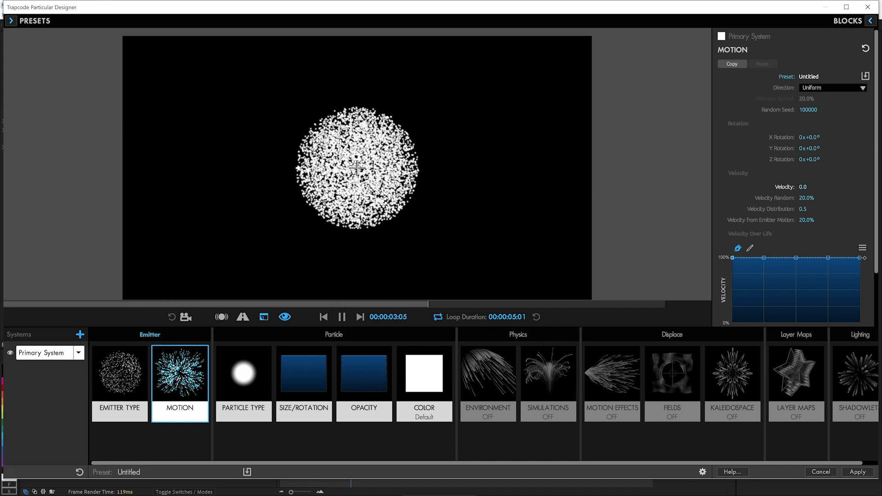
Step: Color the particles by gradient along their horizontal position with the Over X option
{"action": "left_click", "coordinate": [423, 377]}
{"action": "left_click", "coordinate": [810, 105]}
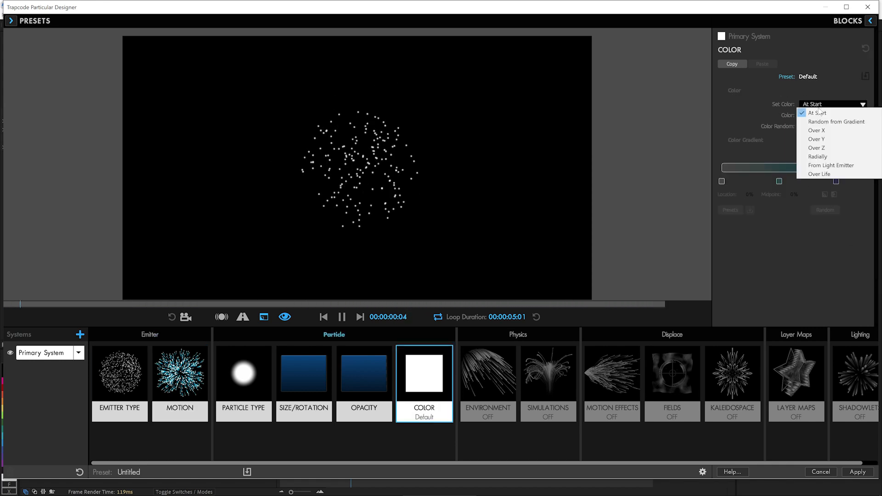
{"action": "left_click", "coordinate": [813, 131]}
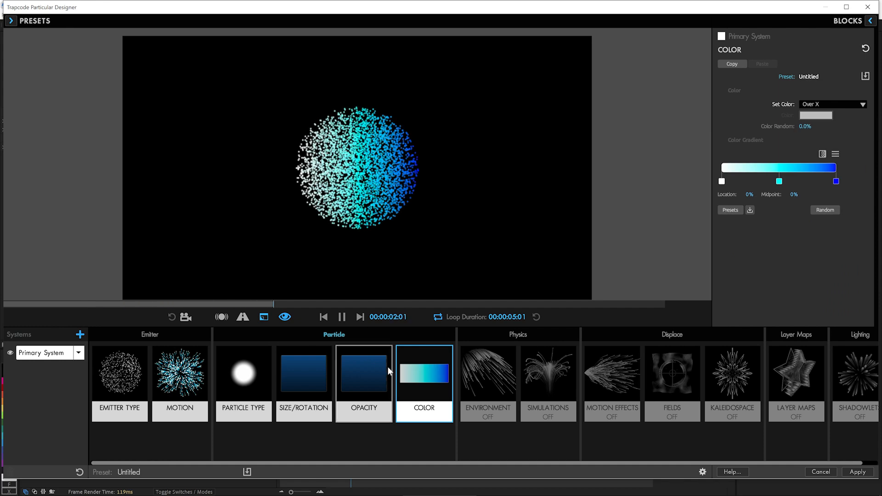
Step: In the Environment physics, set Gravity to 953 and the air turbulence's Affect Position to 178
{"action": "left_click", "coordinate": [500, 382]}
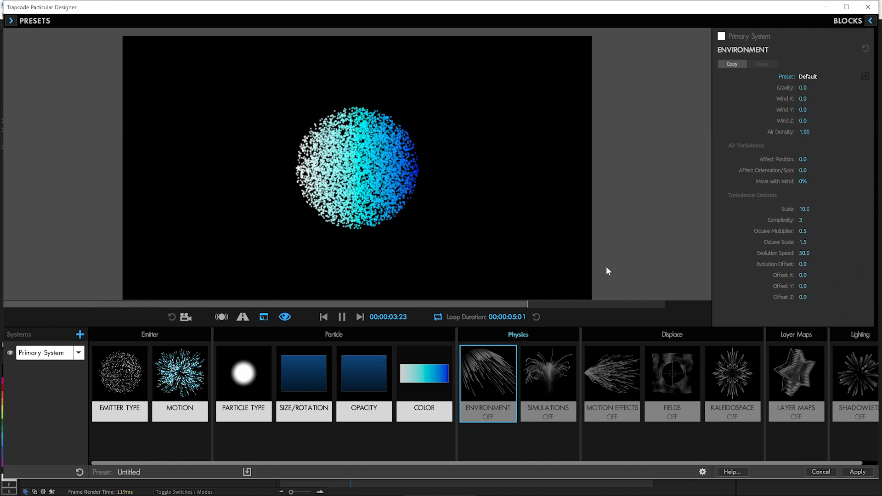
{"action": "mouse_move", "coordinate": [802, 88]}
{"action": "left_mouse_down"}
{"action": "mouse_move", "coordinate": [850, 87]}
{"action": "mouse_move", "coordinate": [809, 88]}
{"action": "left_mouse_up"}
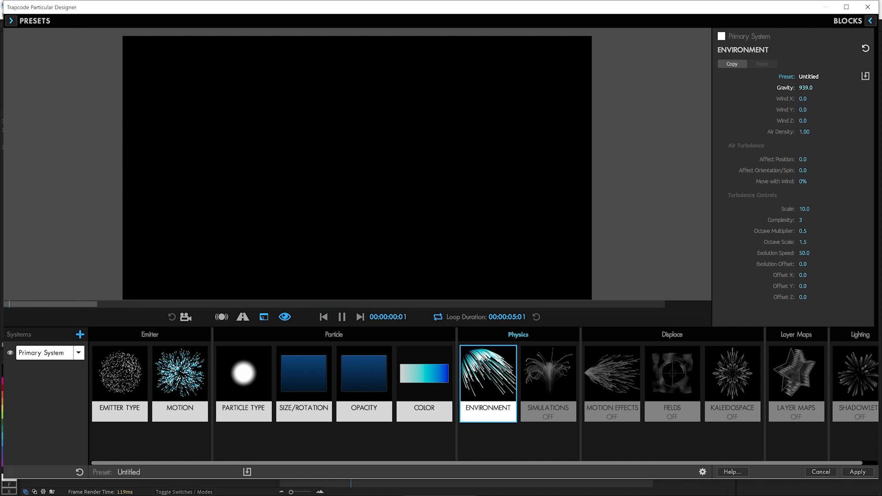
{"action": "left_click_drag", "start_coordinate": [803, 160], "coordinate": [825, 160]}
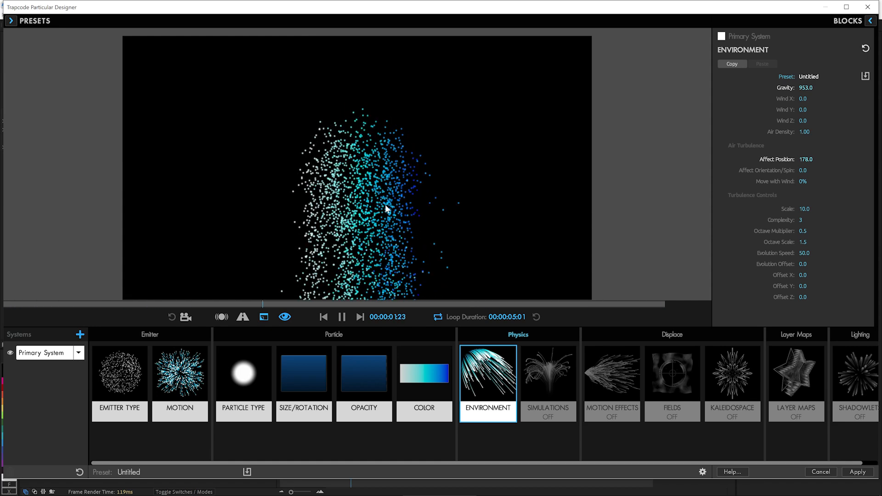
Step: Change the emitter size to XYZ Individual and set Emitter Size Y and Emitter Size Z to 4
{"action": "left_click", "coordinate": [144, 383]}
{"action": "left_click", "coordinate": [831, 175]}
{"action": "left_click", "coordinate": [829, 194]}
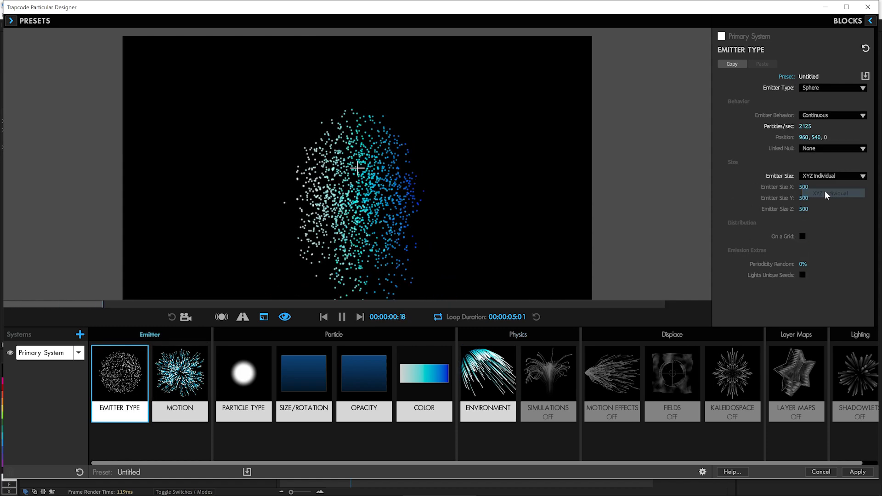
{"action": "left_click", "coordinate": [817, 198]}
{"action": "type", "text": "4"}
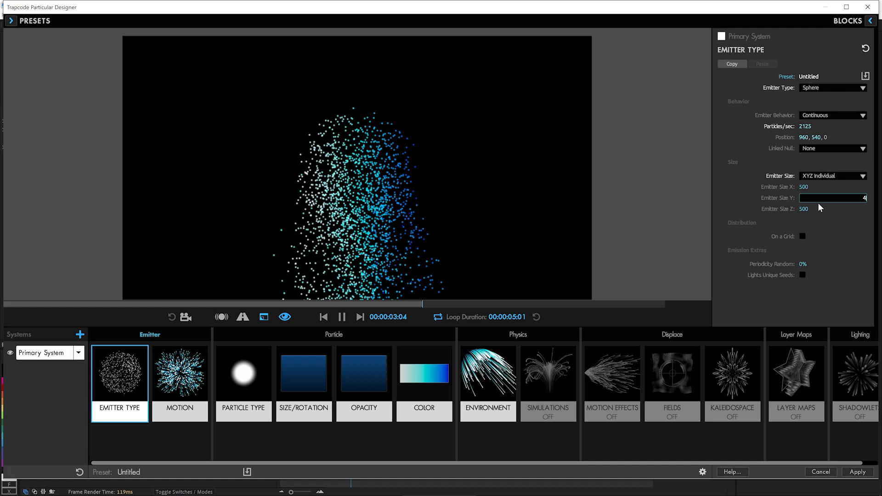
{"action": "key", "text": "Return"}
{"action": "left_click", "coordinate": [817, 209]}
{"action": "type", "text": "4"}
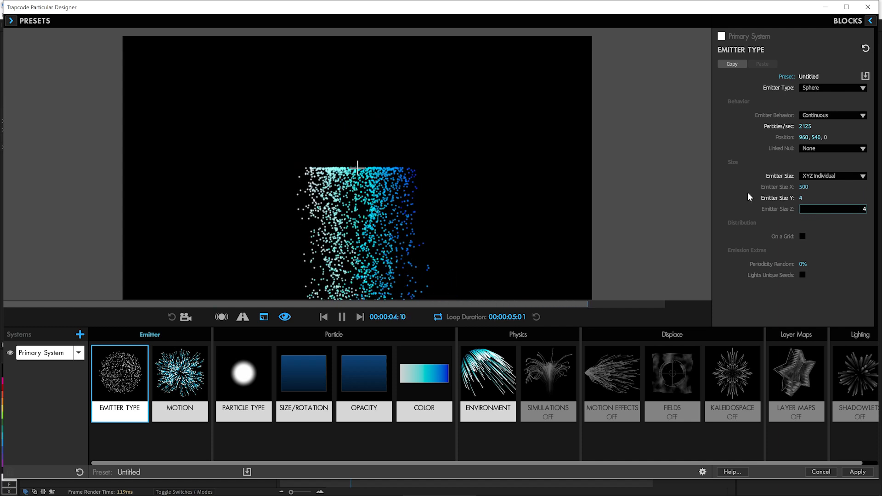
{"action": "key", "text": "Return"}
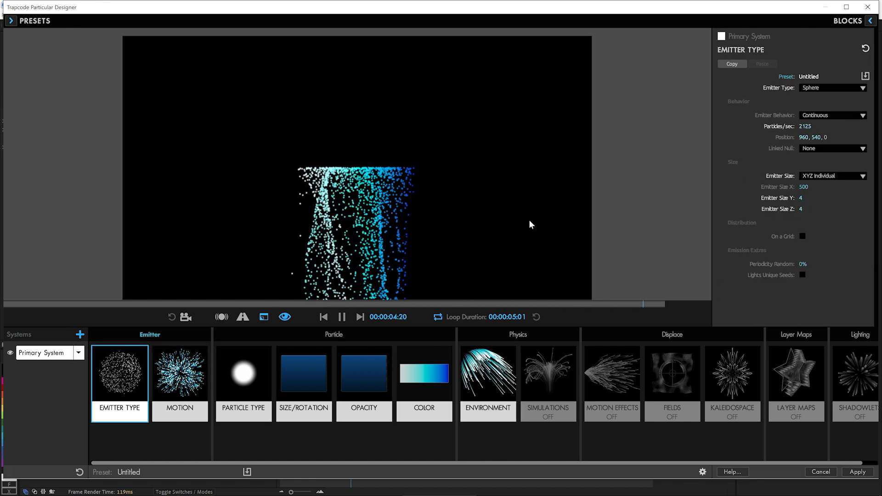
Step: Move the emitter up to position 960, 123, 0 and set the turbulence Scale to 12 with a faster Evolution Speed
{"action": "left_click_drag", "start_coordinate": [358, 168], "coordinate": [358, 65]}
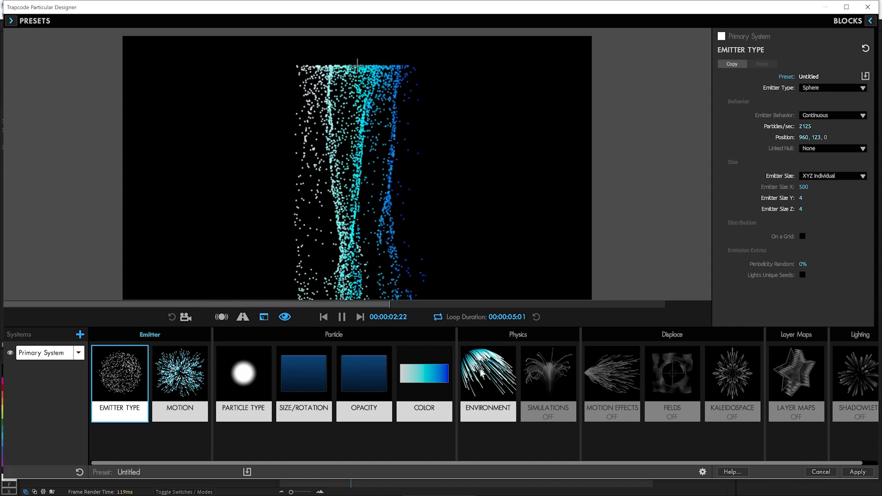
{"action": "left_click", "coordinate": [505, 388]}
{"action": "left_click", "coordinate": [804, 209]}
{"action": "type", "text": "12"}
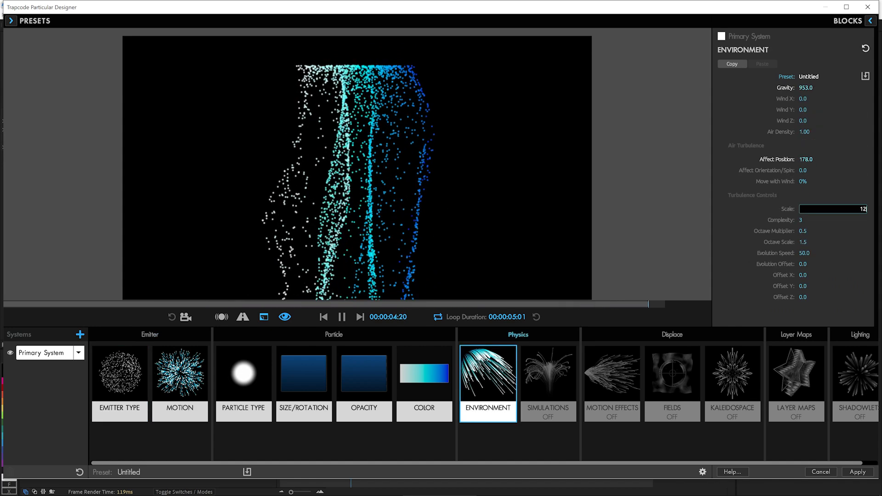
{"action": "key", "text": "Return"}
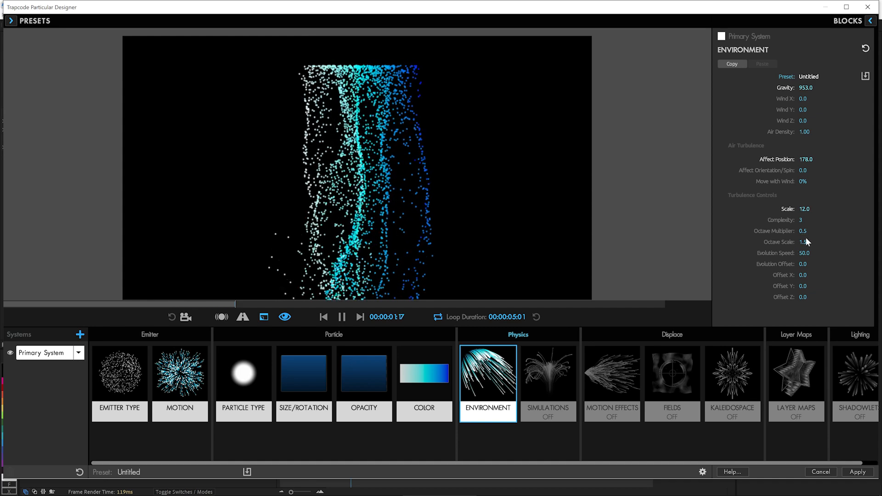
{"action": "left_click_drag", "start_coordinate": [803, 253], "coordinate": [831, 253]}
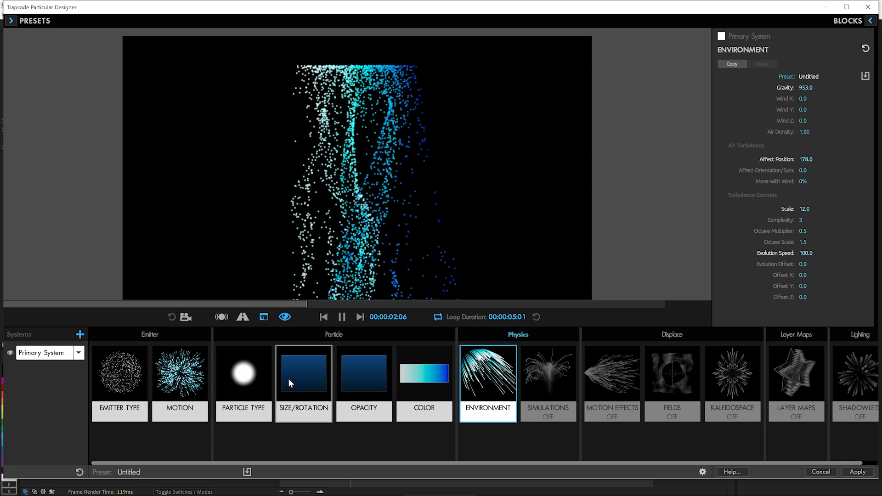
Step: Set the particle Size to 1.5 and the emission rate to 10000 particles per second
{"action": "left_click", "coordinate": [290, 383]}
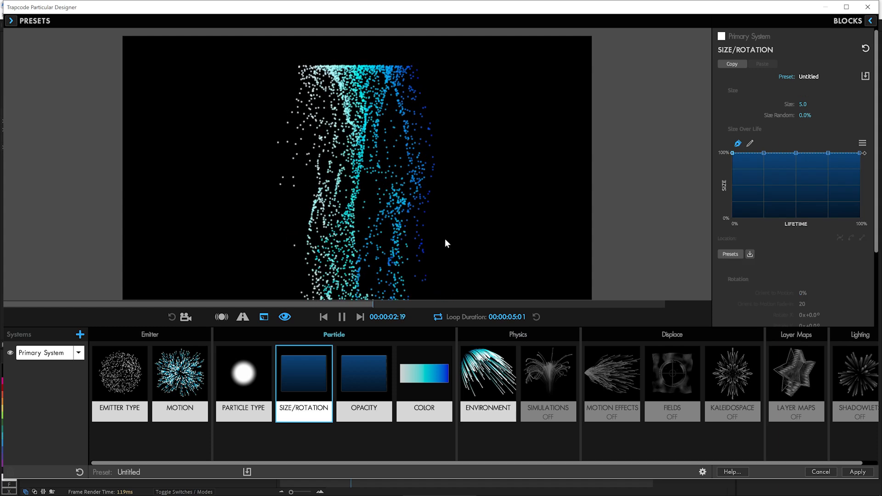
{"action": "left_click", "coordinate": [802, 104]}
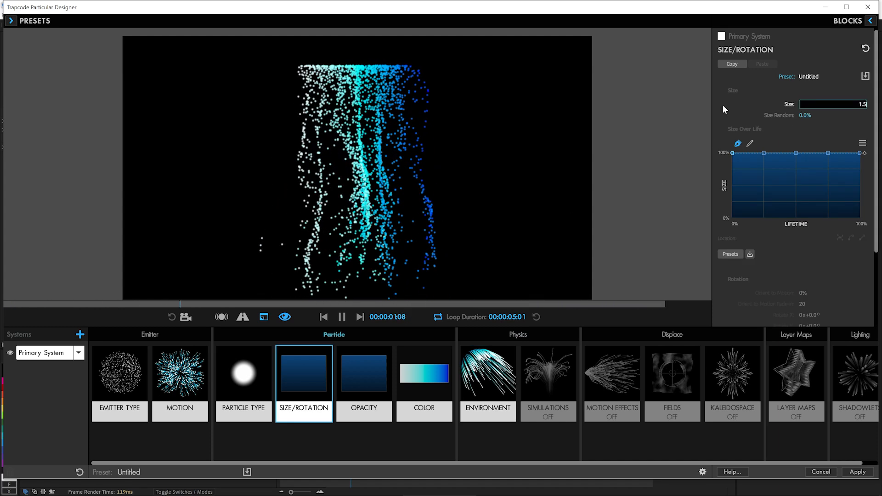
{"action": "key", "text": "Return"}
{"action": "left_click", "coordinate": [120, 389]}
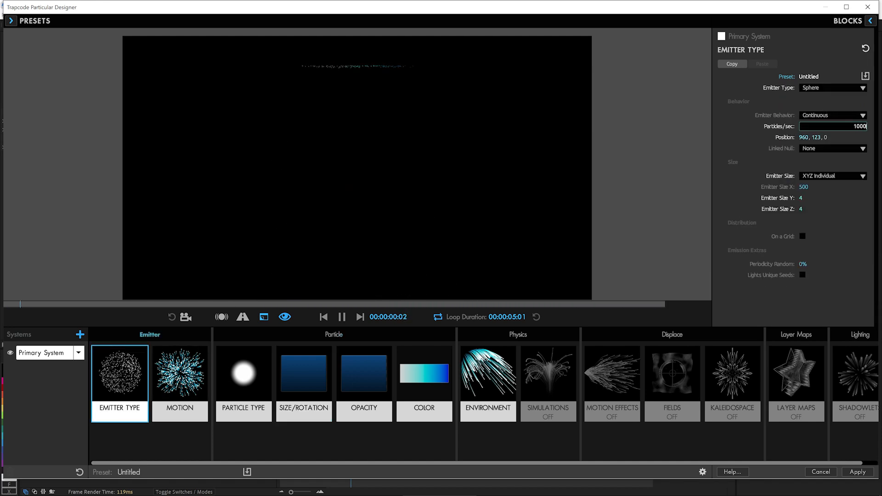
{"action": "type", "text": "10000"}
{"action": "key", "text": "Return"}
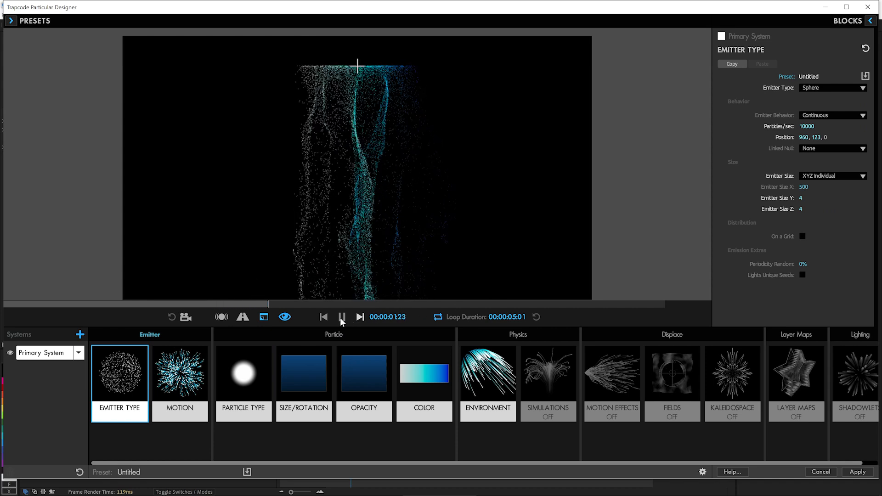
Step: Set Size Random to 37% and apply the Offset Slope preset curve to Size Over Life
{"action": "left_click", "coordinate": [309, 396]}
{"action": "left_click_drag", "start_coordinate": [804, 115], "coordinate": [820, 115]}
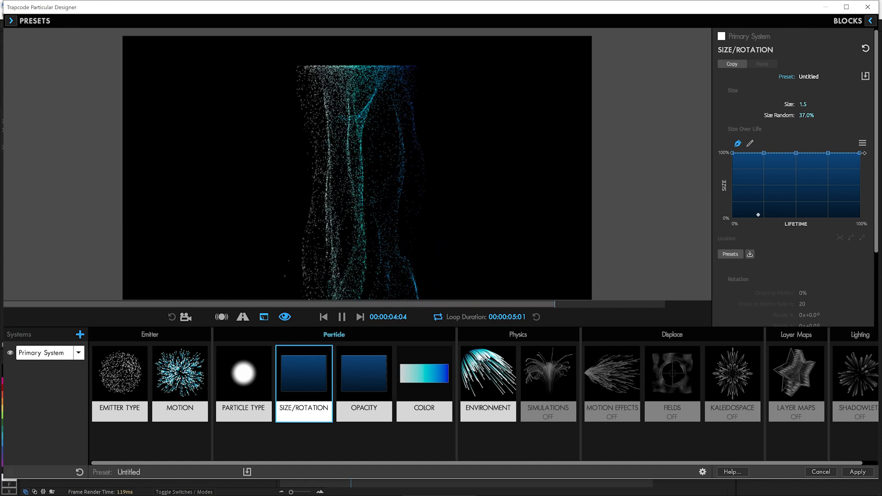
{"action": "left_click", "coordinate": [730, 254]}
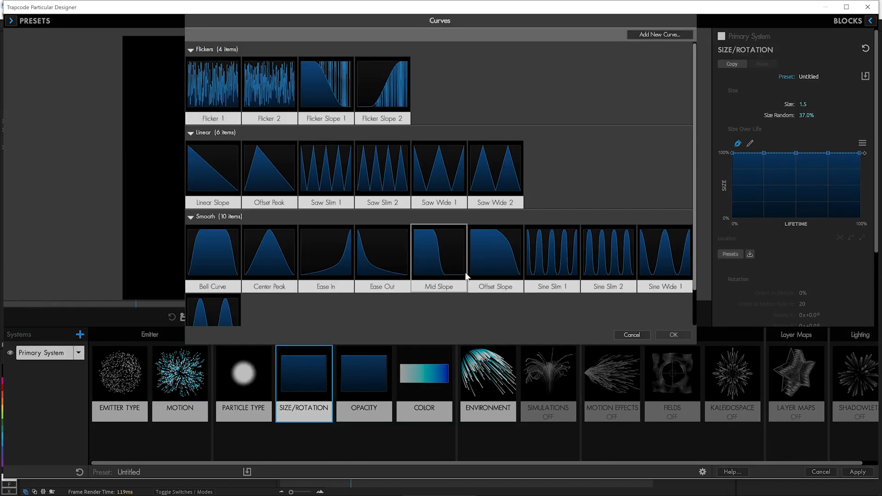
{"action": "double_click", "coordinate": [493, 271]}
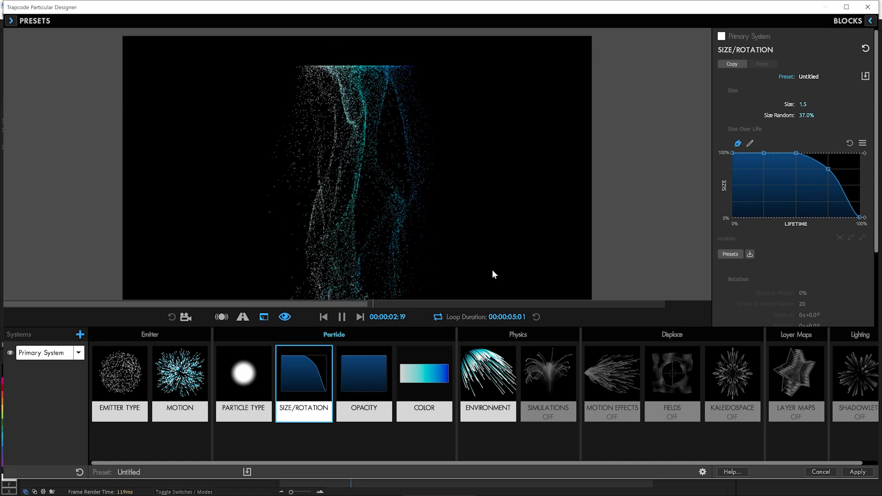
Step: Set the particle Life to 1.5 seconds and Life Random to 34%, and replay the preview from the start
{"action": "left_click", "coordinate": [249, 382]}
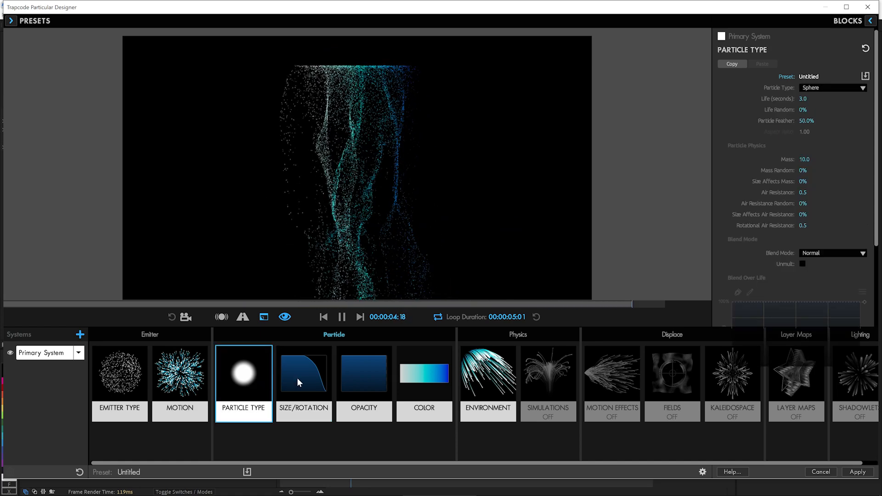
{"action": "type", "text": "1.5"}
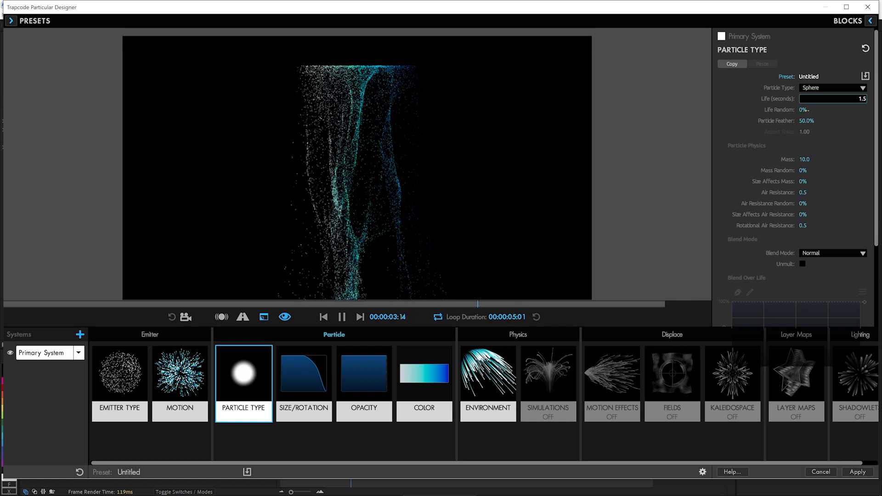
{"action": "key", "text": "Tab"}
{"action": "type", "text": "50"}
{"action": "key", "text": "Return"}
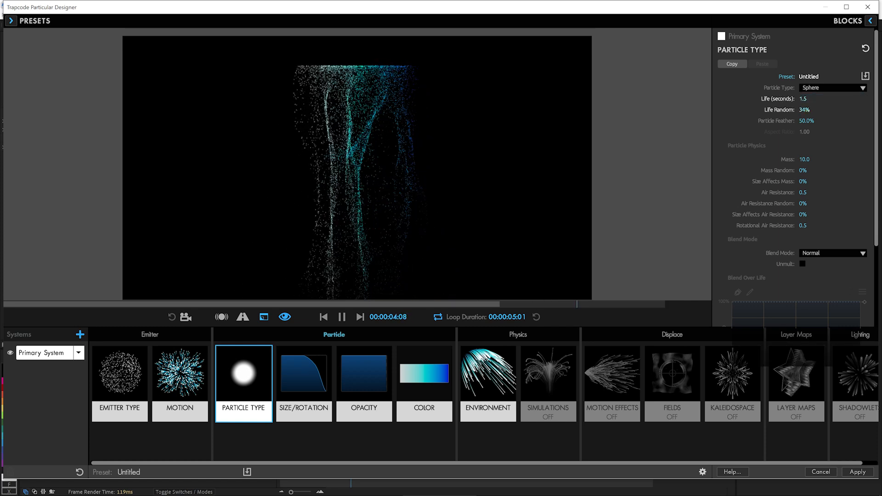
{"action": "left_click_drag", "start_coordinate": [804, 110], "coordinate": [796, 110]}
{"action": "left_click", "coordinate": [324, 318]}
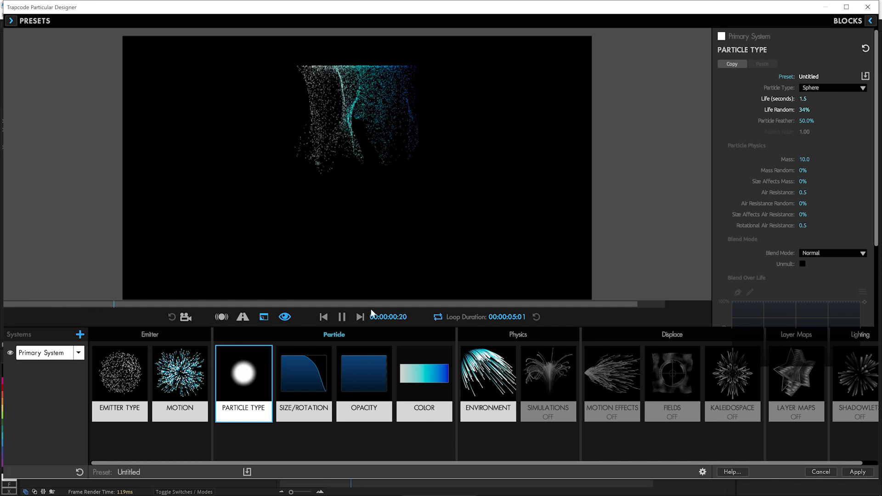
Step: Enable Bounce in the physics Simulations and turn on its Ground Plane
{"action": "left_click", "coordinate": [534, 373]}
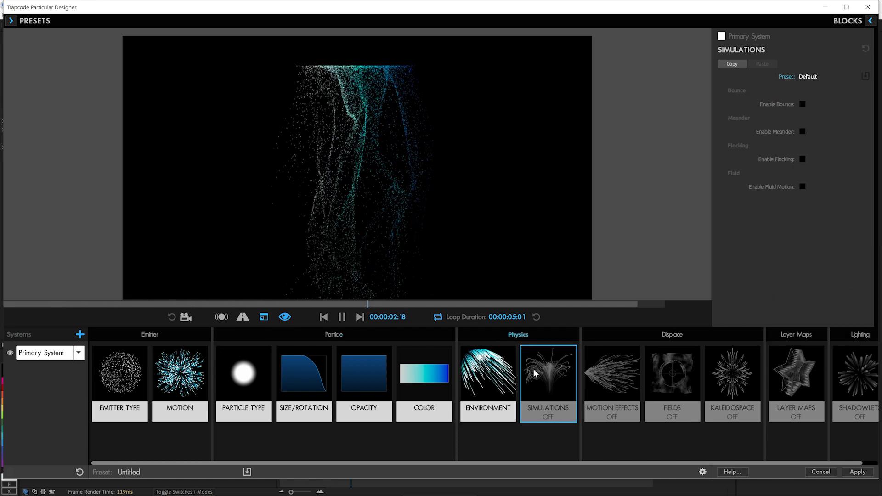
{"action": "left_click", "coordinate": [801, 104]}
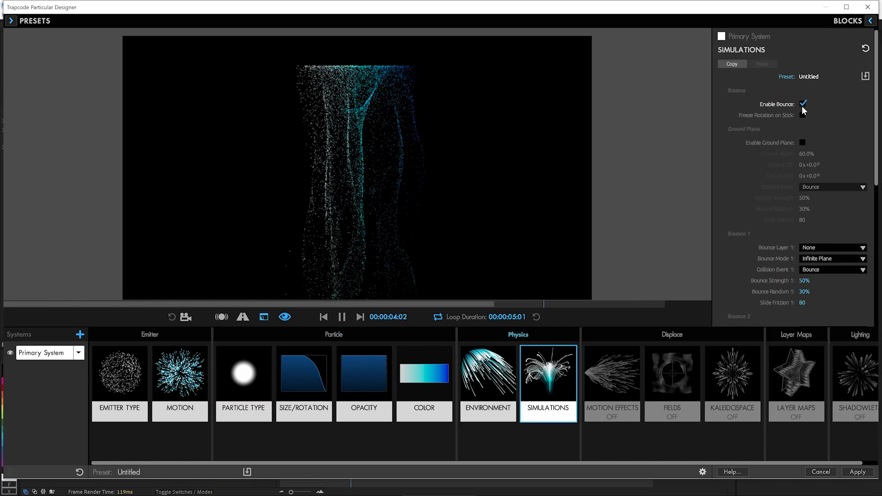
{"action": "left_click", "coordinate": [802, 143]}
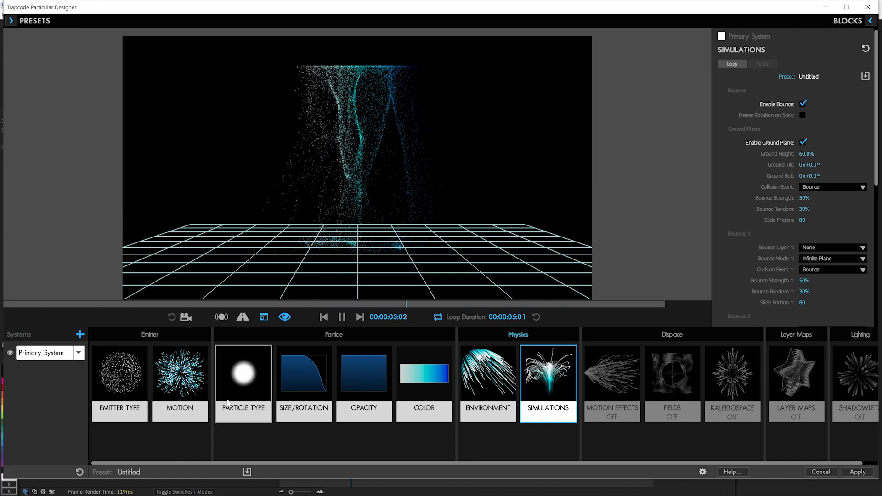
Step: Change the emitter type to 3D Model with XYZ Linked size, and emit the particles from the model's Faces
{"action": "left_click", "coordinate": [121, 375]}
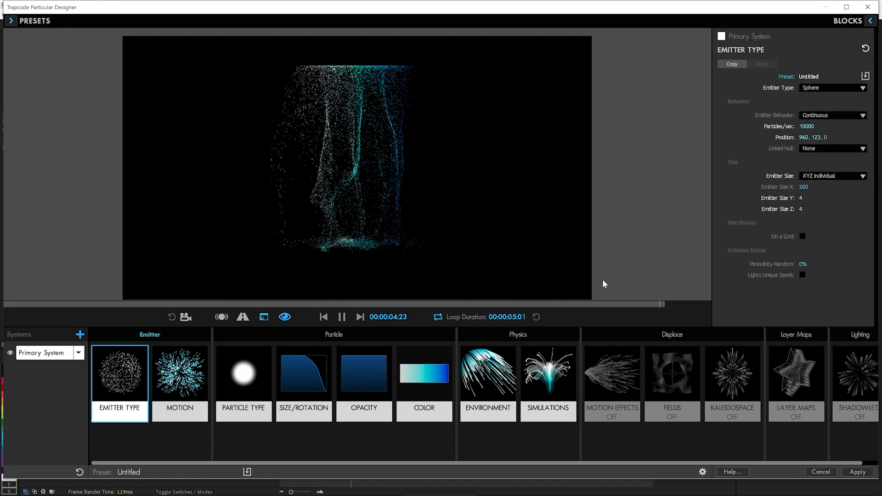
{"action": "left_click", "coordinate": [824, 89]}
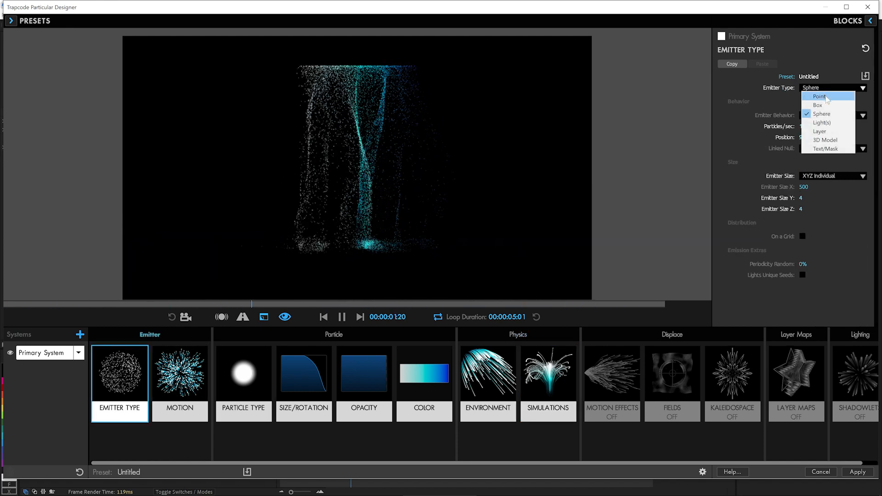
{"action": "left_click", "coordinate": [832, 140]}
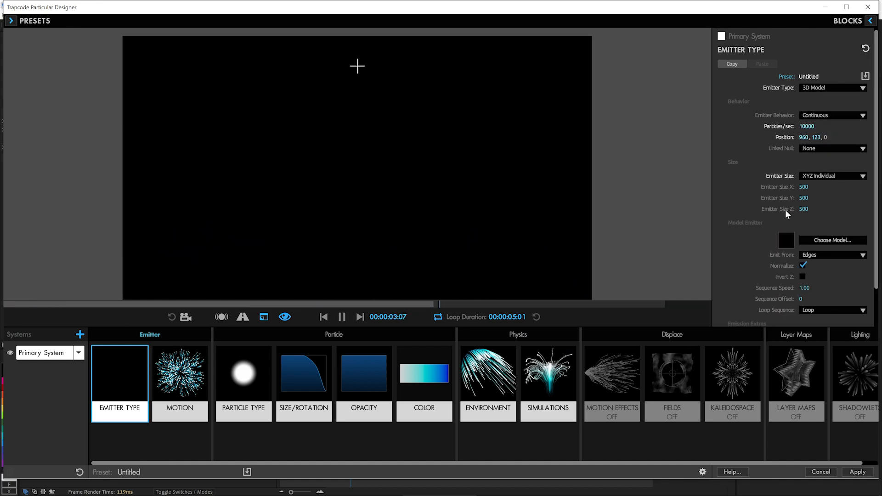
{"action": "left_click", "coordinate": [831, 185]}
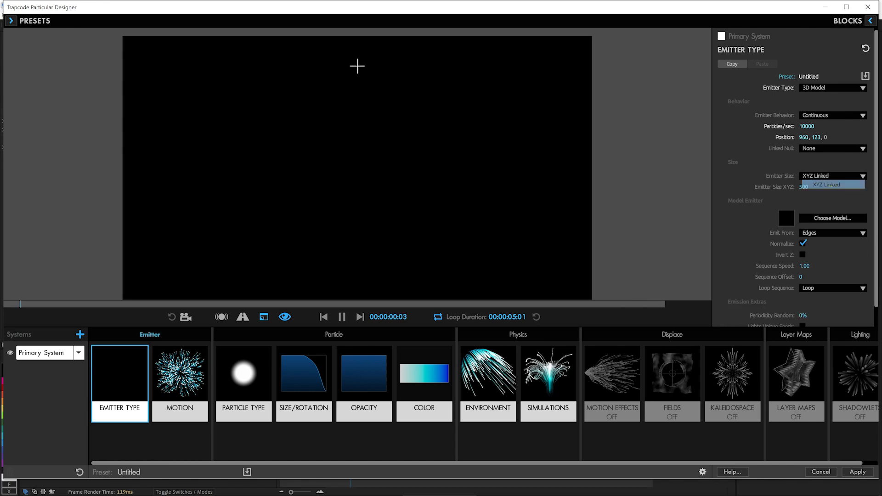
{"action": "left_click", "coordinate": [831, 233]}
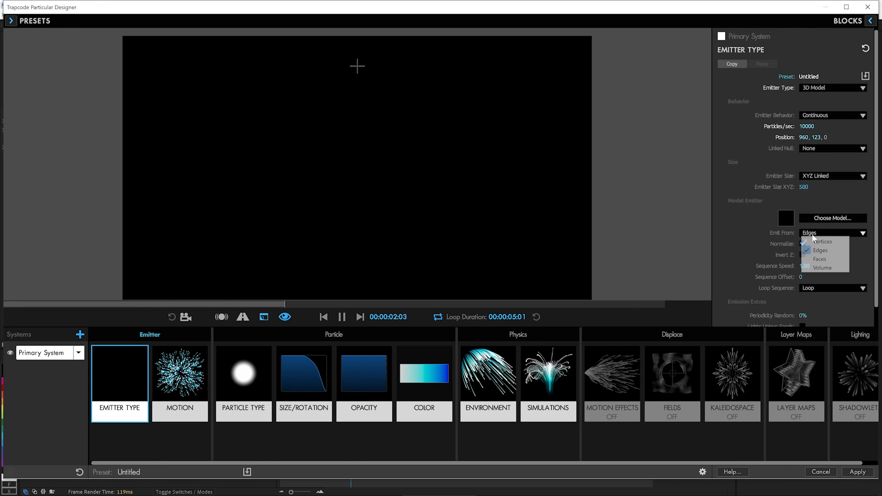
{"action": "left_click", "coordinate": [817, 254]}
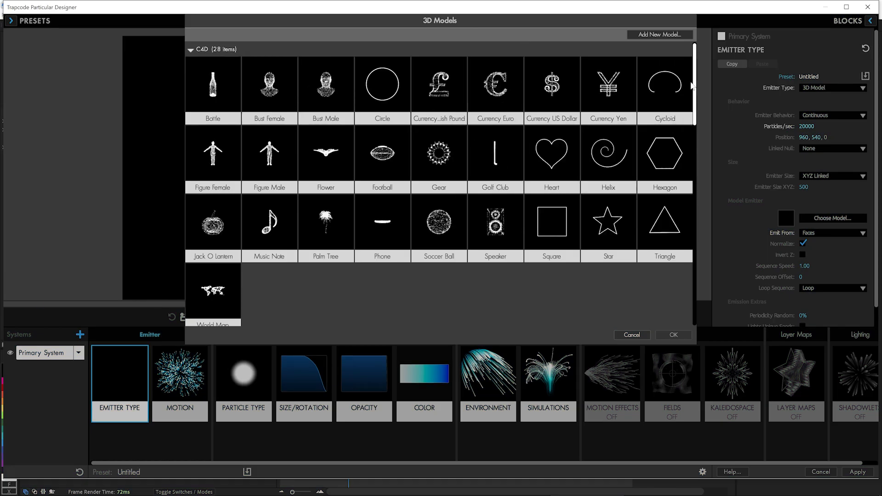
Step: Add Jazz Dance Lewis no hairobj_0000.obj from the Sequences folder as a custom model and use it as the emitter model
{"action": "left_click_drag", "start_coordinate": [693, 86], "coordinate": [692, 301]}
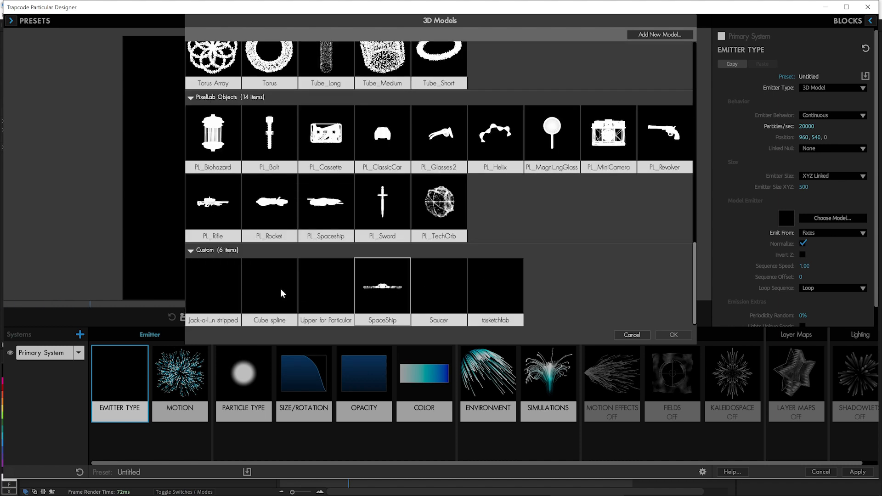
{"action": "left_click", "coordinate": [655, 34]}
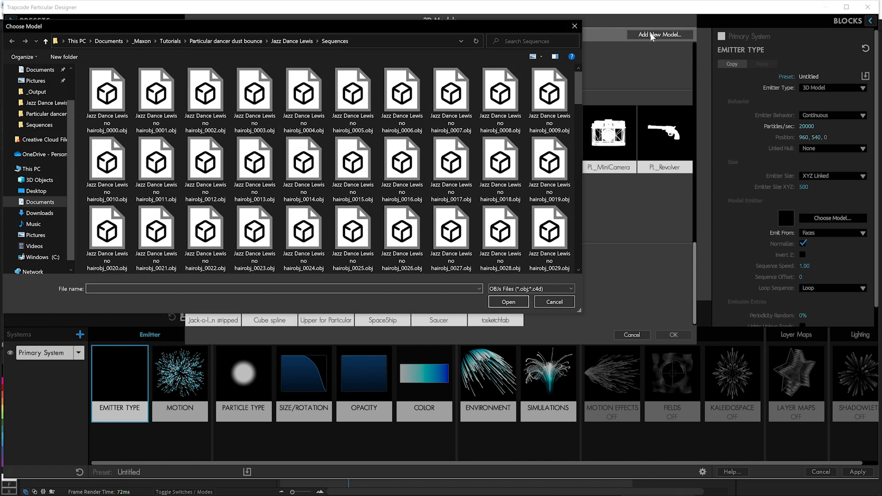
{"action": "left_click", "coordinate": [292, 41]}
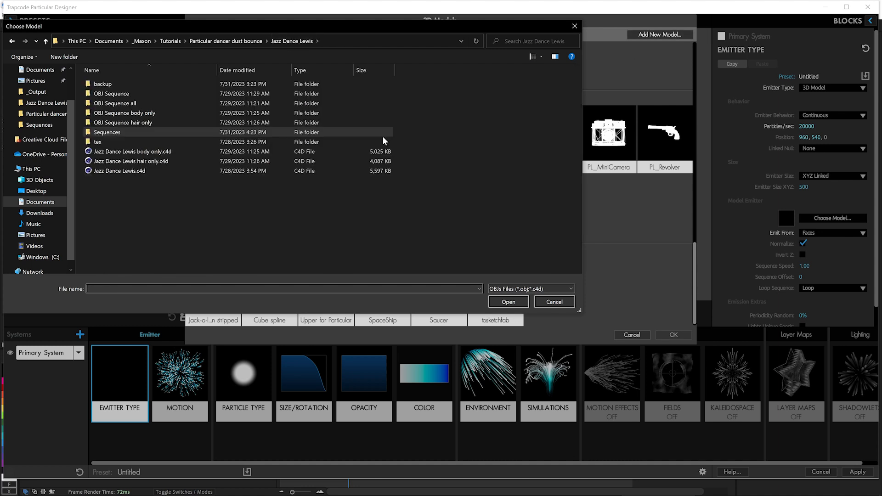
{"action": "double_click", "coordinate": [107, 134]}
{"action": "left_click", "coordinate": [113, 112]}
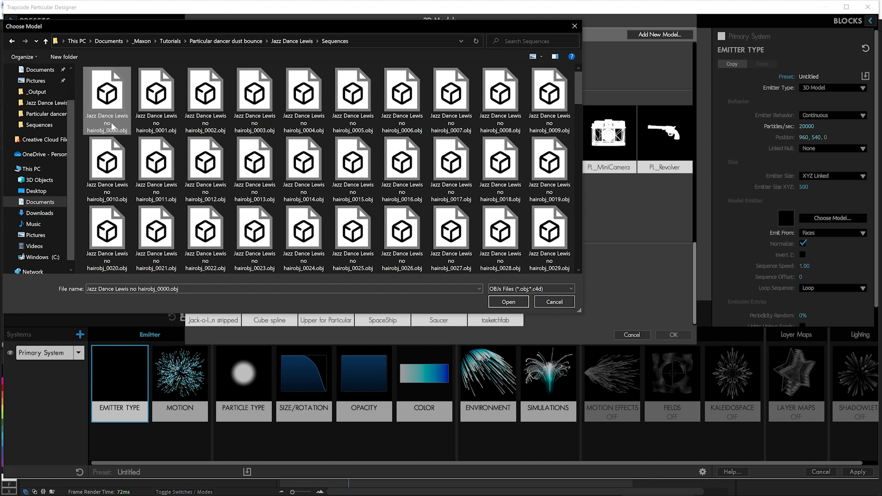
{"action": "left_click", "coordinate": [510, 302]}
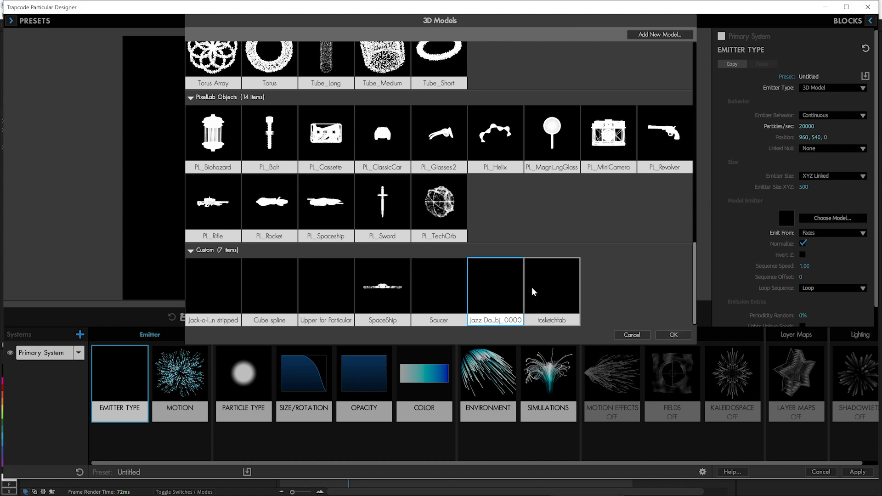
{"action": "left_click", "coordinate": [671, 335]}
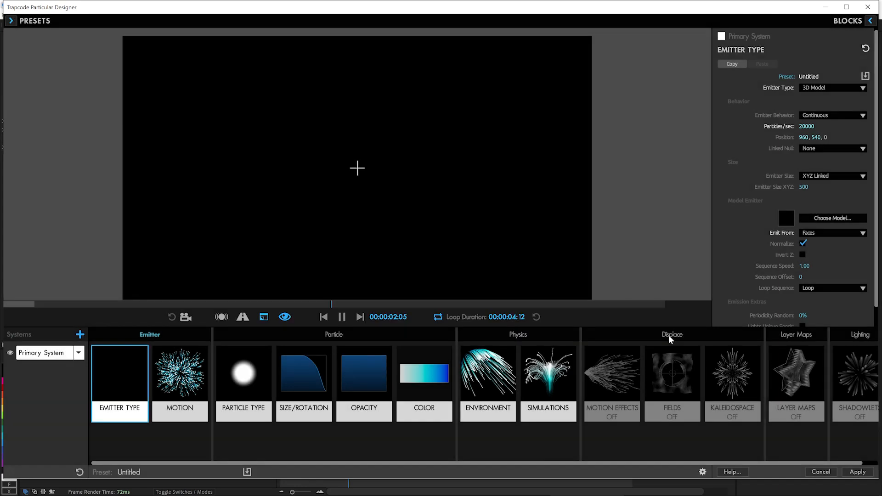
Step: Reset the emitter position to 960, 540, 0 and replay the dancer preview from the start
{"action": "left_click", "coordinate": [325, 318]}
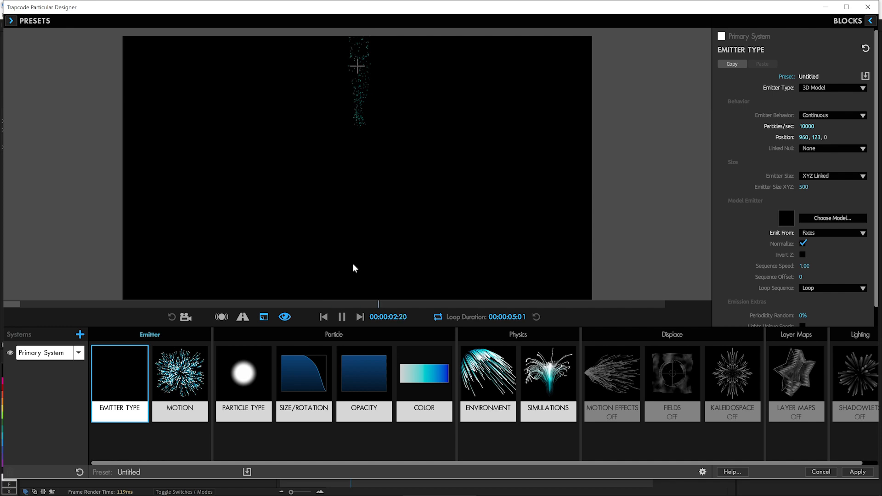
{"action": "left_click", "coordinate": [183, 376]}
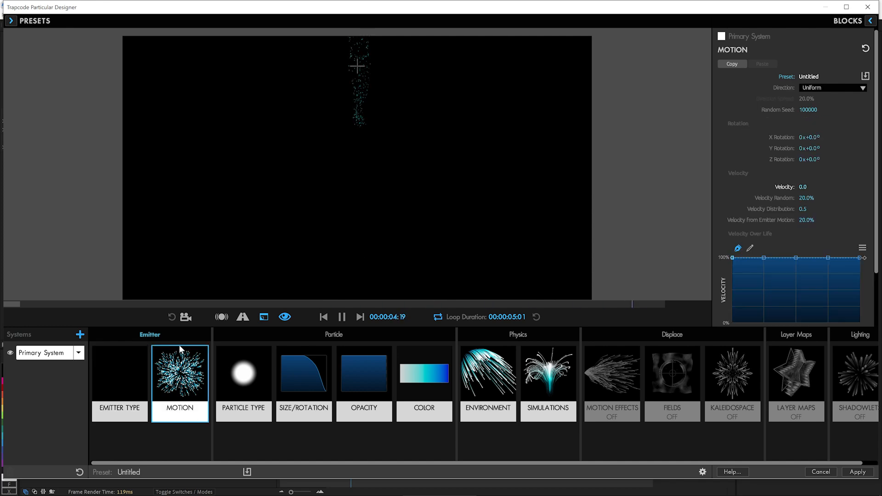
{"action": "left_click", "coordinate": [119, 375]}
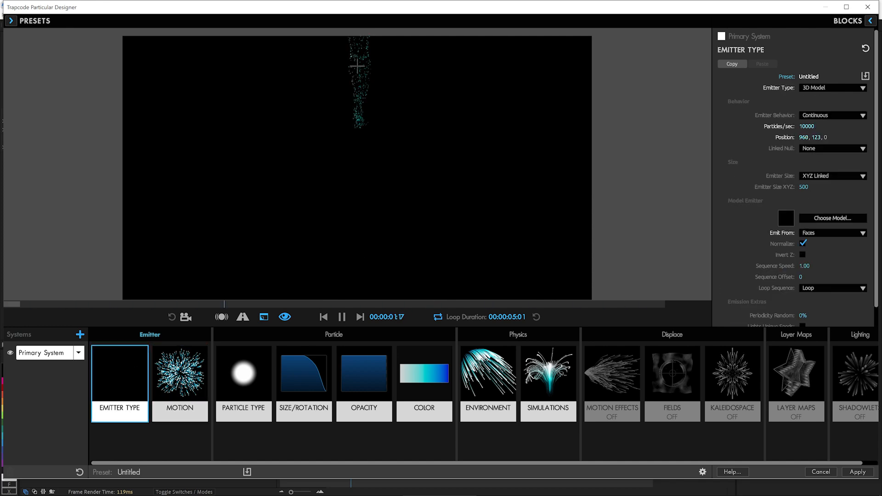
{"action": "double_click", "coordinate": [786, 137]}
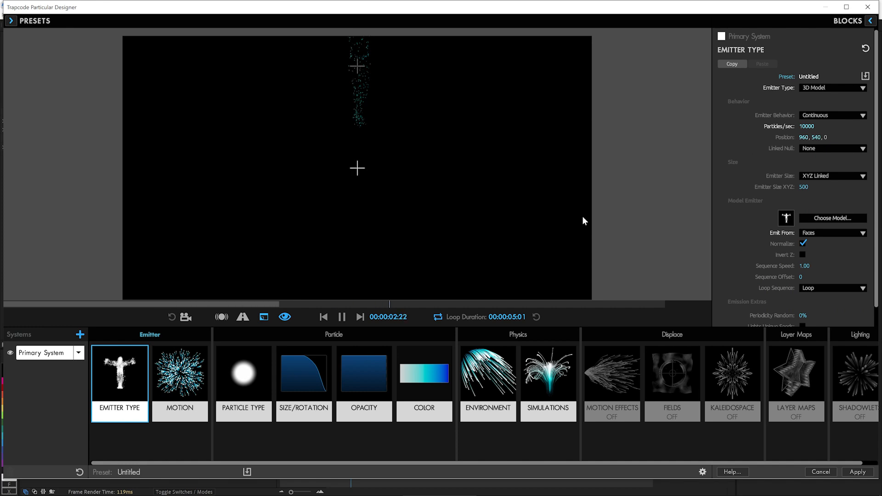
{"action": "left_click", "coordinate": [324, 317]}
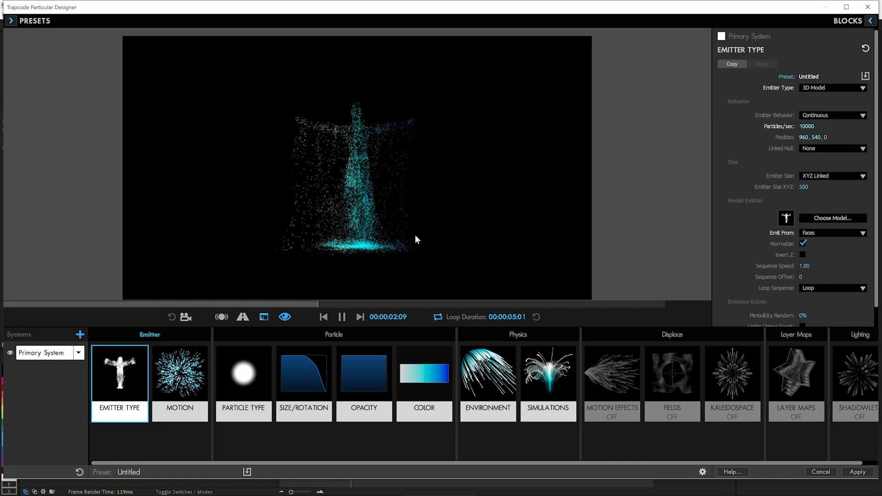
Step: Turn on Invert Z for the 3D model emitter
{"action": "left_click", "coordinate": [186, 316]}
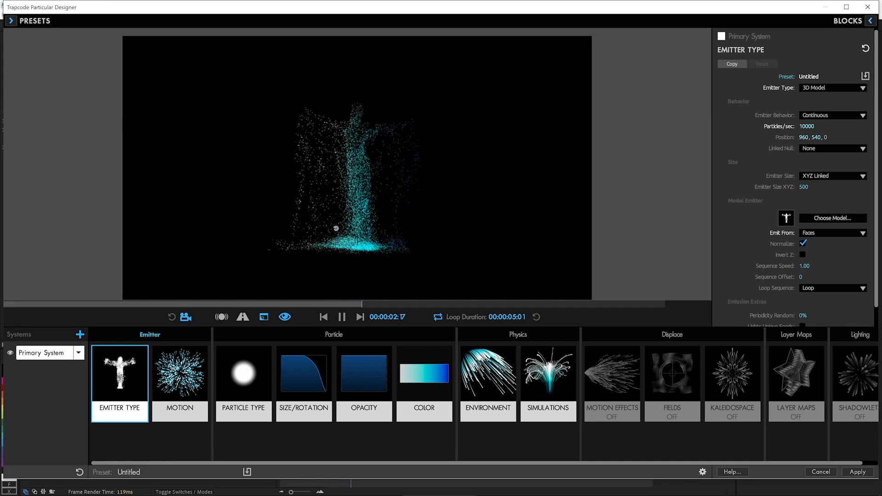
{"action": "left_click_drag", "start_coordinate": [342, 229], "coordinate": [373, 236]}
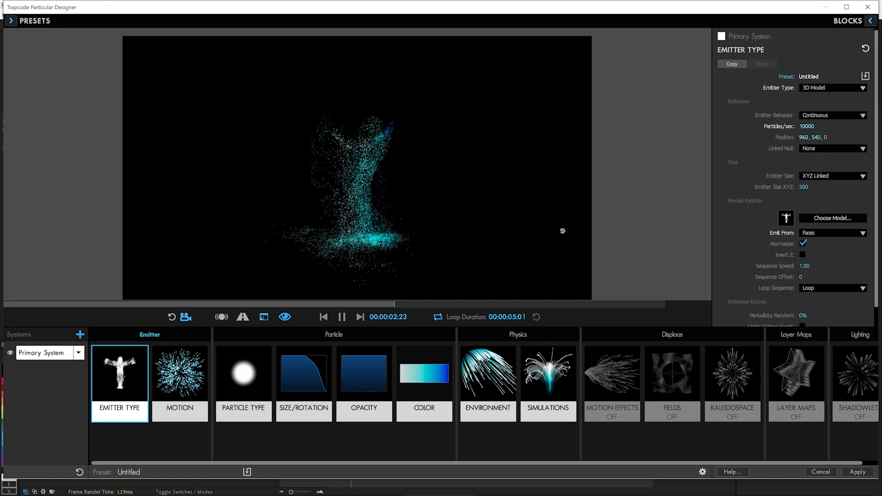
{"action": "left_click", "coordinate": [803, 255]}
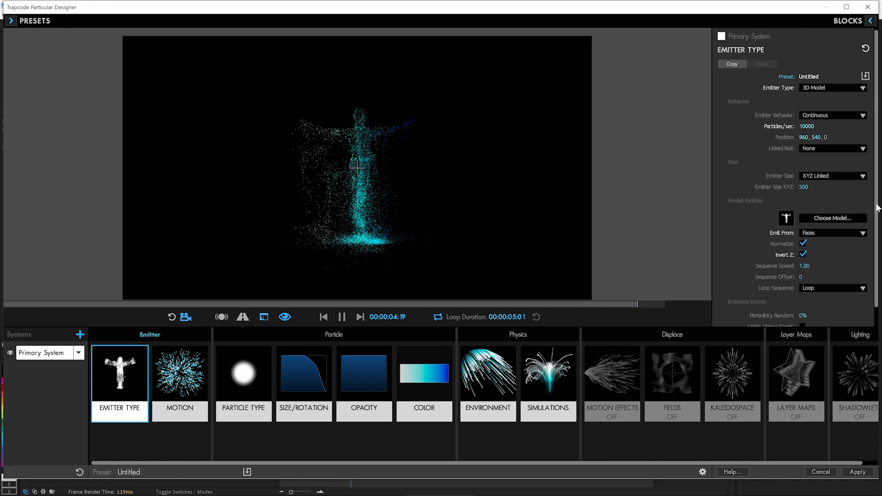
{"action": "scroll", "coordinate": [876, 216], "scroll_direction": "down", "scroll_amount": 1}
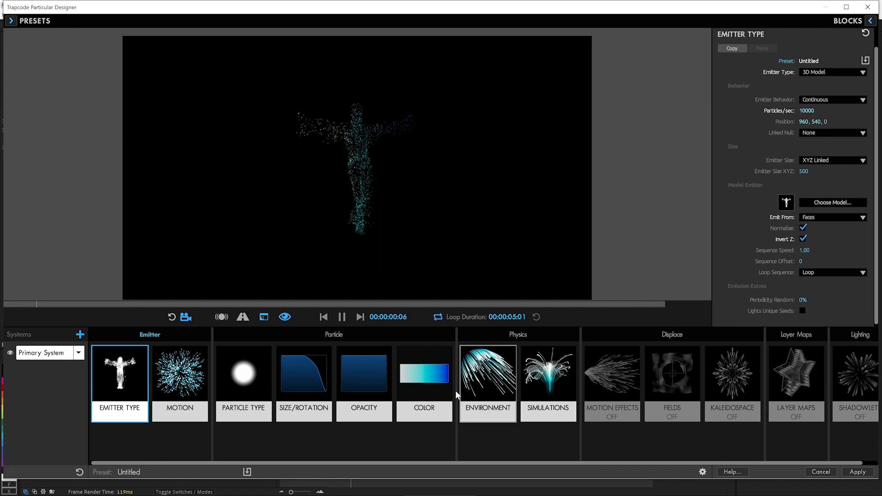
Step: Set the particle color to vary Over Y
{"action": "left_click", "coordinate": [423, 382]}
{"action": "left_click", "coordinate": [826, 107]}
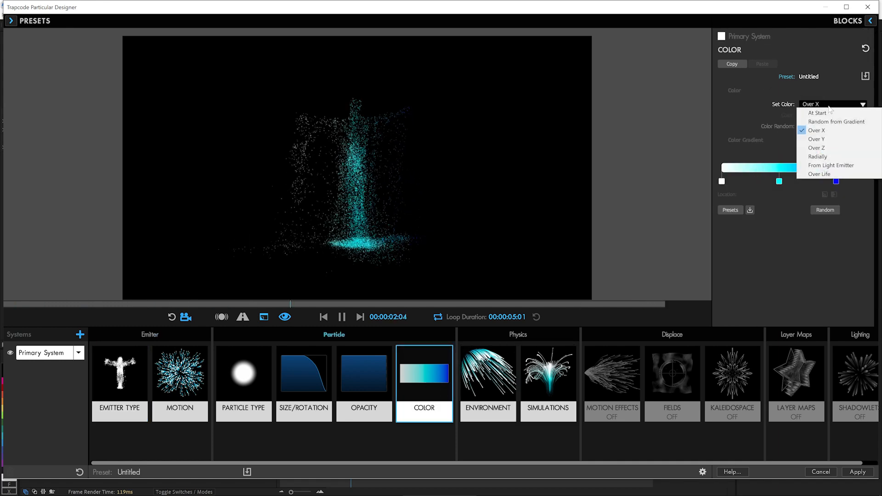
{"action": "left_click", "coordinate": [833, 136]}
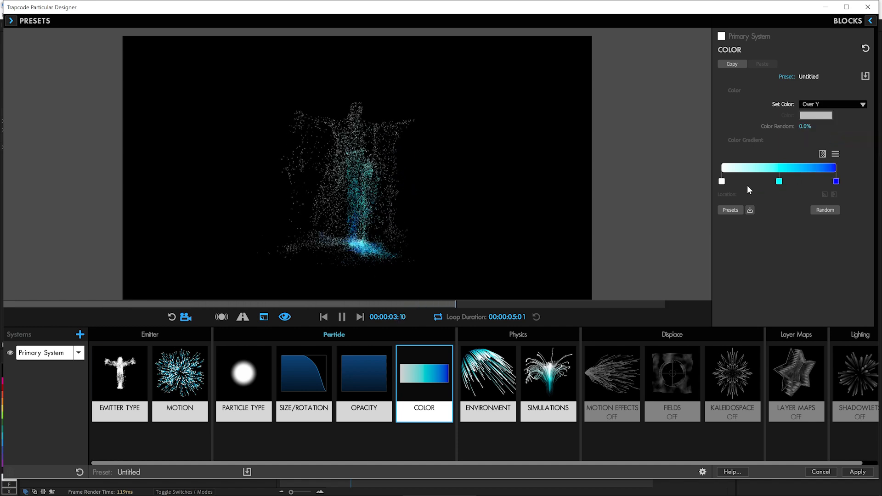
Step: Remove the white stop from the color gradient, with the cyan stop moved to 8% and the blue stop to 93%
{"action": "left_click", "coordinate": [721, 182]}
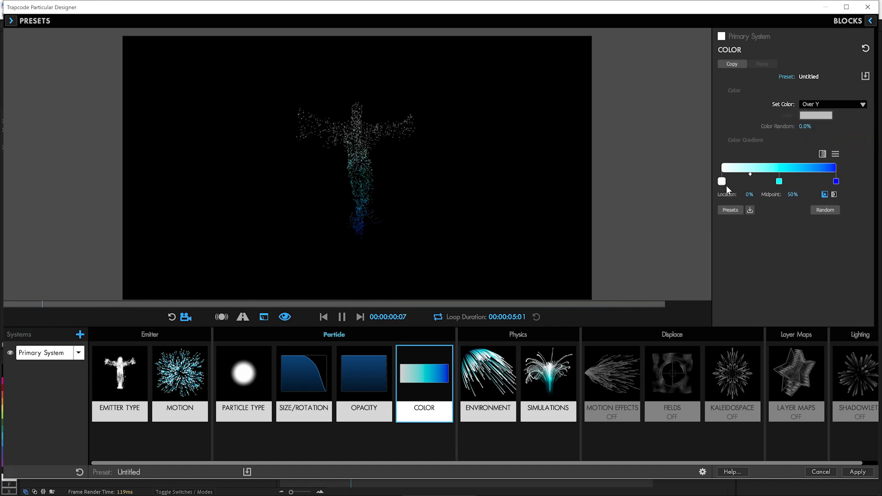
{"action": "key", "text": "Delete"}
{"action": "left_click_drag", "start_coordinate": [779, 182], "coordinate": [730, 183]}
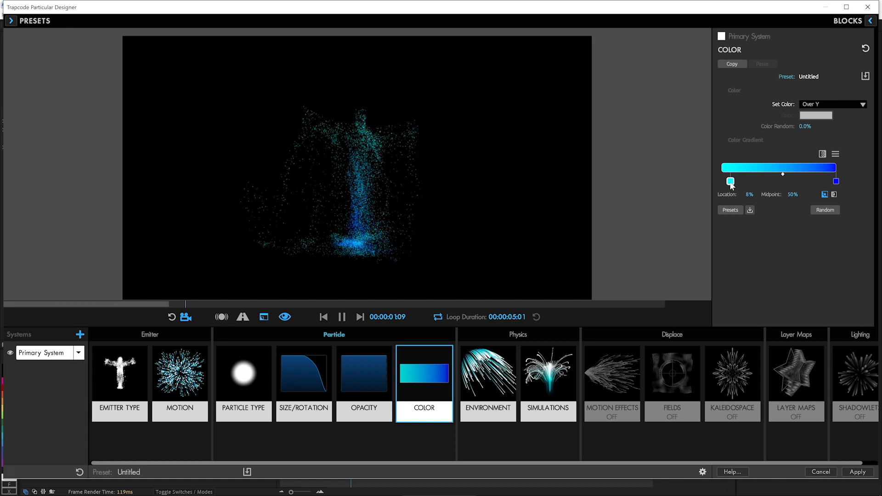
{"action": "left_click_drag", "start_coordinate": [836, 181], "coordinate": [828, 182]}
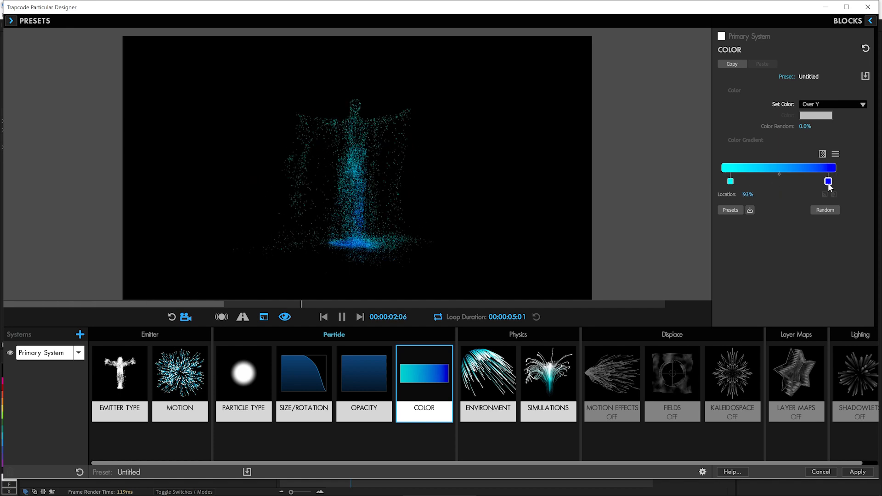
Step: Change the gradient's cyan stop to a pale yellow
{"action": "left_click", "coordinate": [731, 182]}
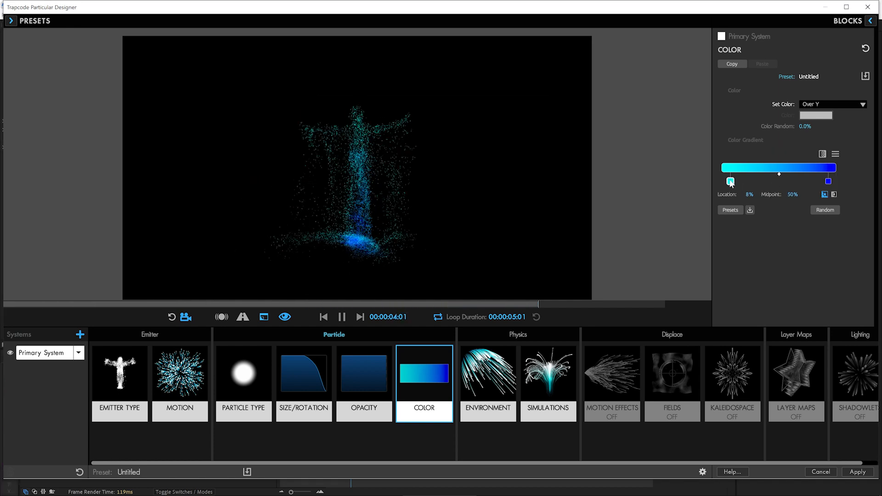
{"action": "double_click", "coordinate": [730, 181]}
{"action": "left_click_drag", "start_coordinate": [453, 143], "coordinate": [450, 214]}
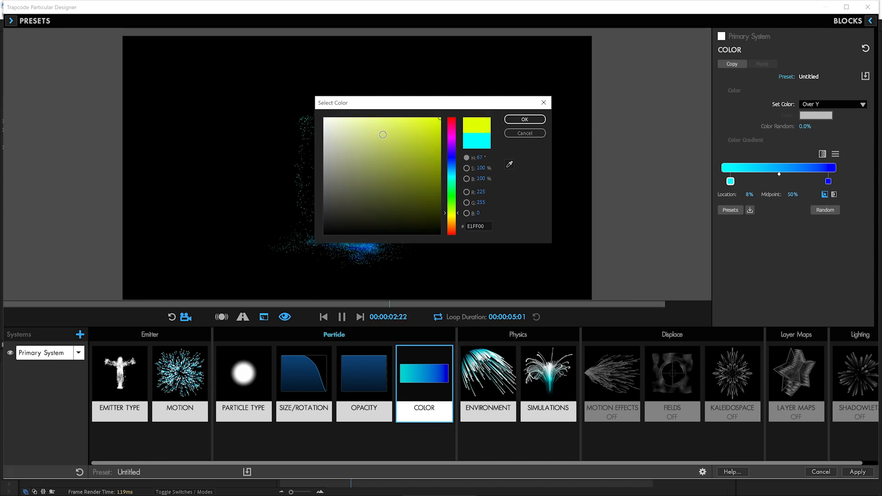
{"action": "left_click_drag", "start_coordinate": [383, 134], "coordinate": [382, 126]}
{"action": "left_click", "coordinate": [508, 122]}
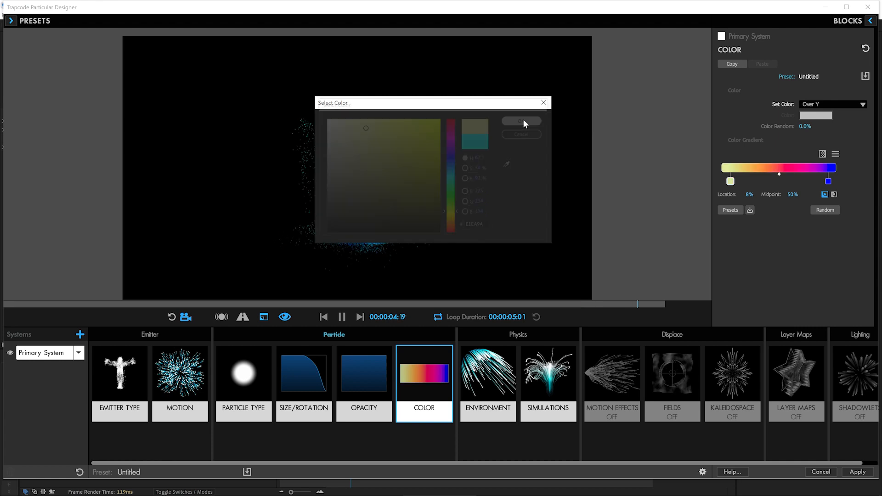
Step: Change the gradient's blue stop to soft green 70D488 and choose a Gradient Interpolation mode
{"action": "double_click", "coordinate": [828, 181]}
{"action": "left_click_drag", "start_coordinate": [407, 147], "coordinate": [394, 139]}
{"action": "left_click_drag", "start_coordinate": [454, 195], "coordinate": [452, 189]}
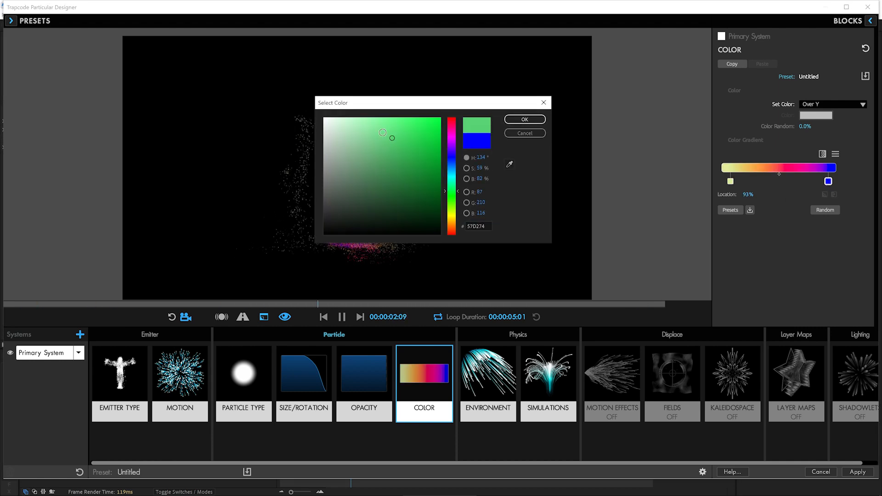
{"action": "left_click_drag", "start_coordinate": [392, 137], "coordinate": [378, 137]}
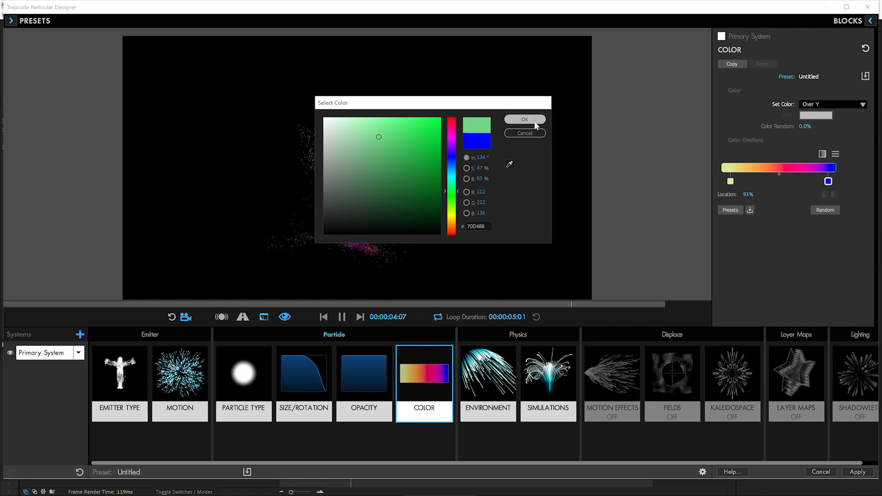
{"action": "left_click", "coordinate": [516, 120]}
{"action": "left_click", "coordinate": [822, 154]}
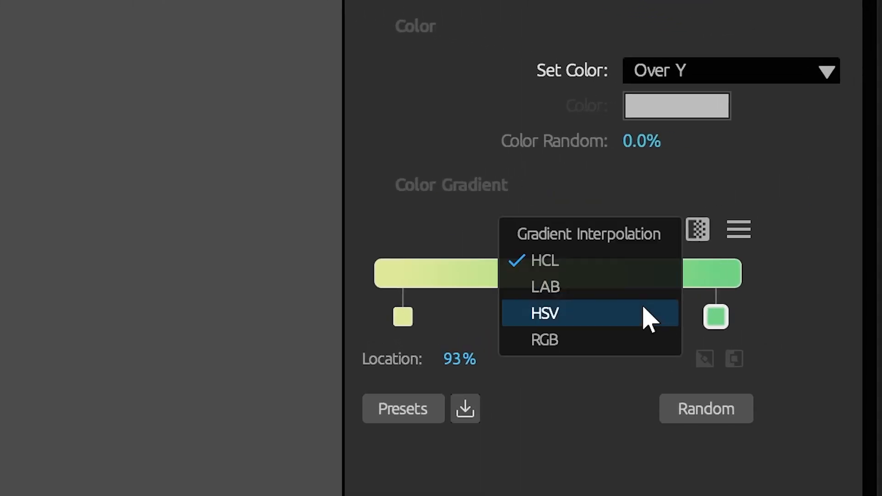
{"action": "left_click", "coordinate": [616, 294]}
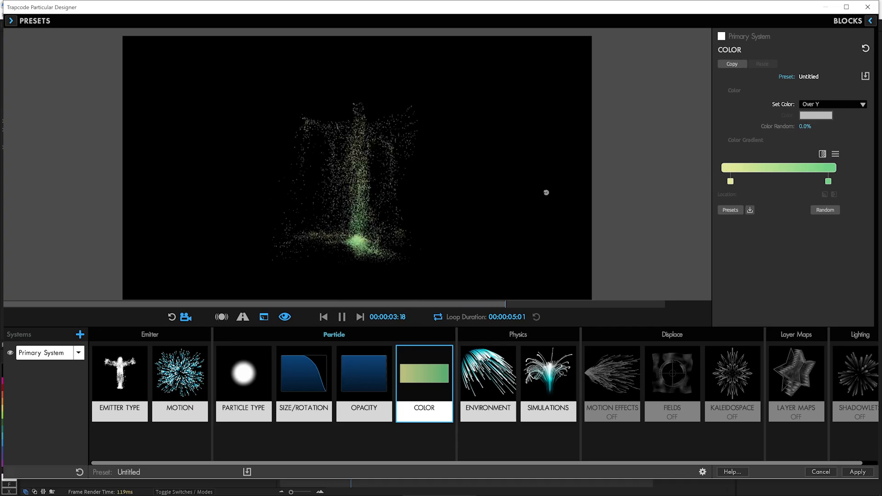
Step: Set the emitter's Particles/sec to 20000
{"action": "left_click", "coordinate": [119, 377]}
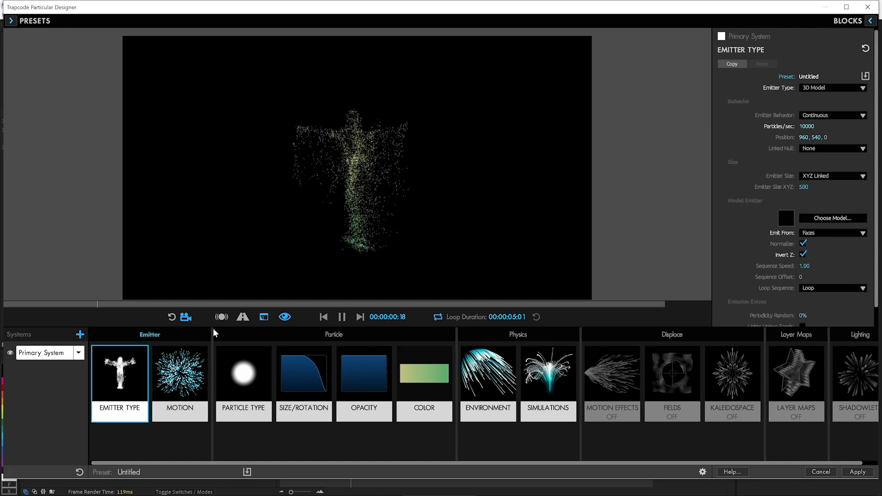
{"action": "left_click", "coordinate": [832, 126]}
{"action": "type", "text": "20000"}
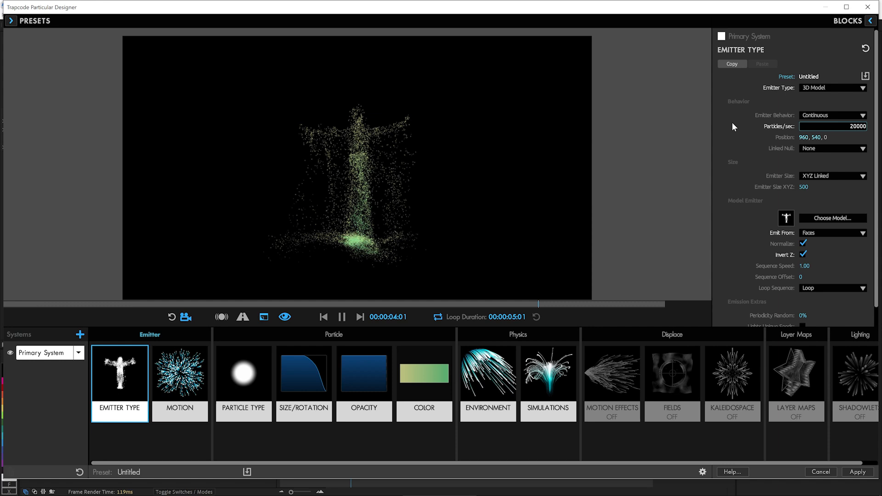
{"action": "key", "text": "Return"}
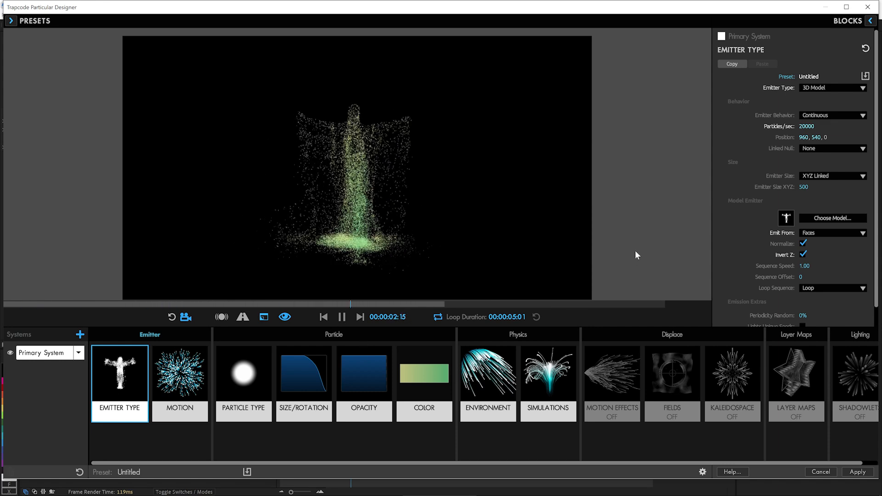
Step: Set the particle Opacity to 55 and the particles' Blend Mode to Screen, then replay the preview from the start
{"action": "left_click", "coordinate": [348, 387]}
{"action": "left_click_drag", "start_coordinate": [806, 104], "coordinate": [726, 109]}
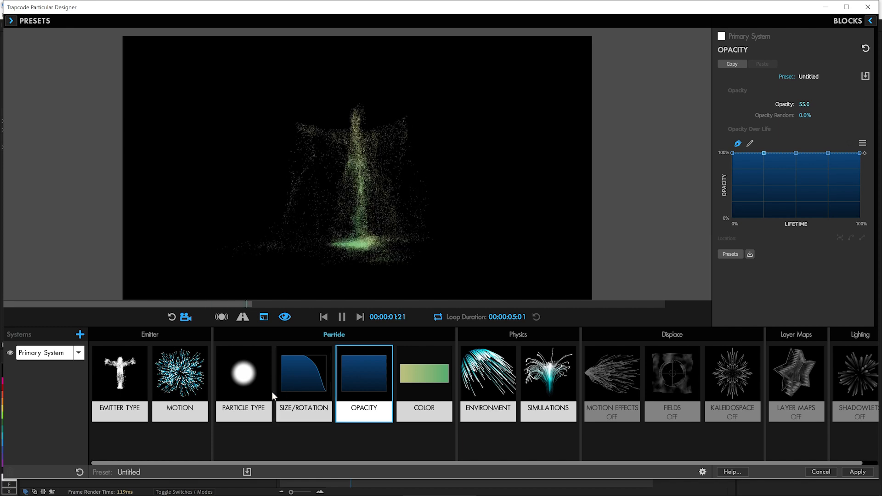
{"action": "left_click", "coordinate": [255, 387]}
{"action": "left_click", "coordinate": [831, 253]}
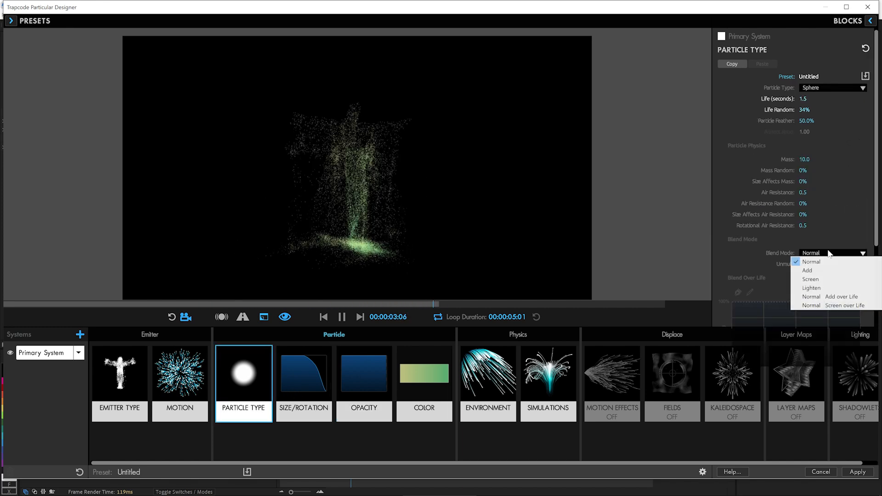
{"action": "left_click", "coordinate": [823, 280]}
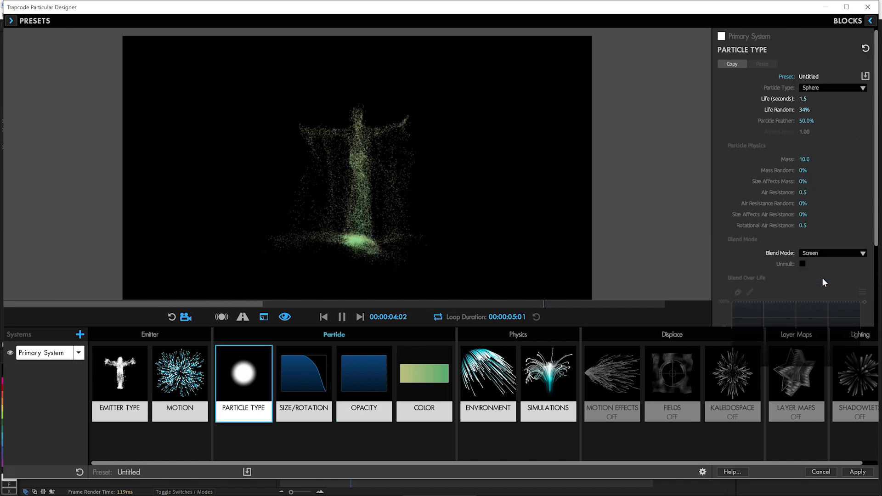
{"action": "left_click", "coordinate": [322, 318]}
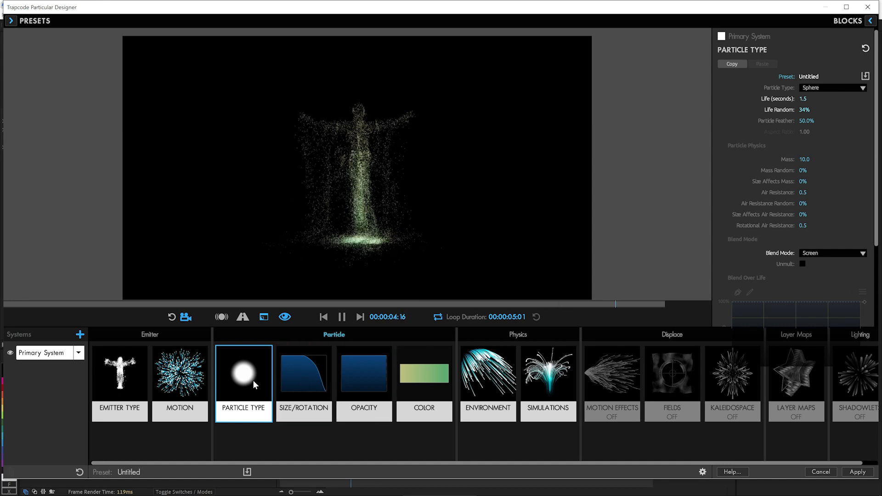
Step: Set the particle life to 0.1 seconds
{"action": "left_click", "coordinate": [803, 99]}
{"action": "type", "text": ".1"}
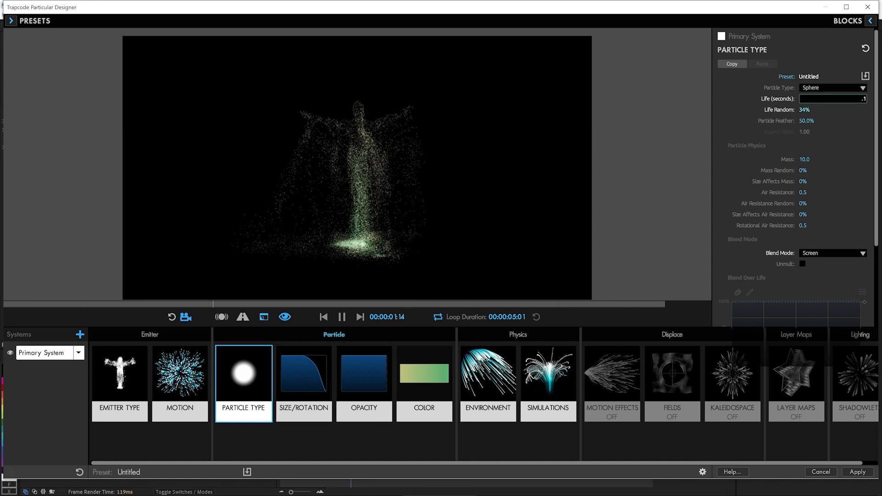
{"action": "key", "text": "Return"}
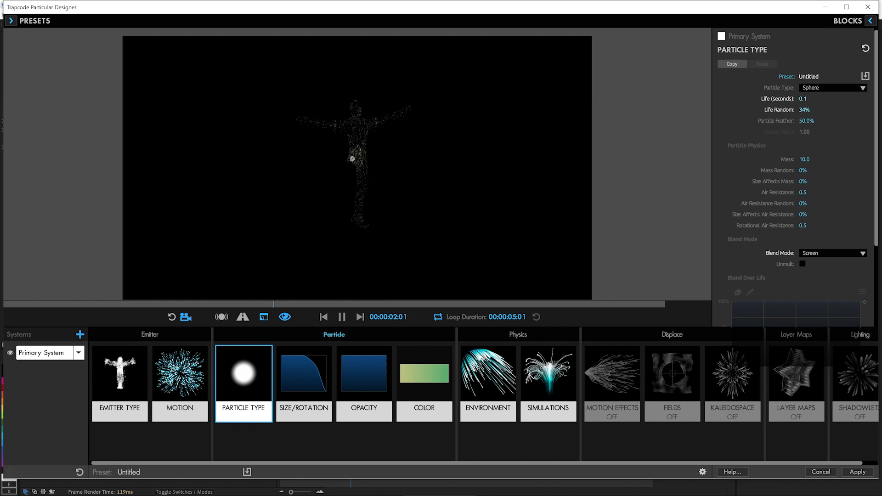
Step: Set the emitter's Particles/sec to 100000
{"action": "left_click", "coordinate": [120, 381]}
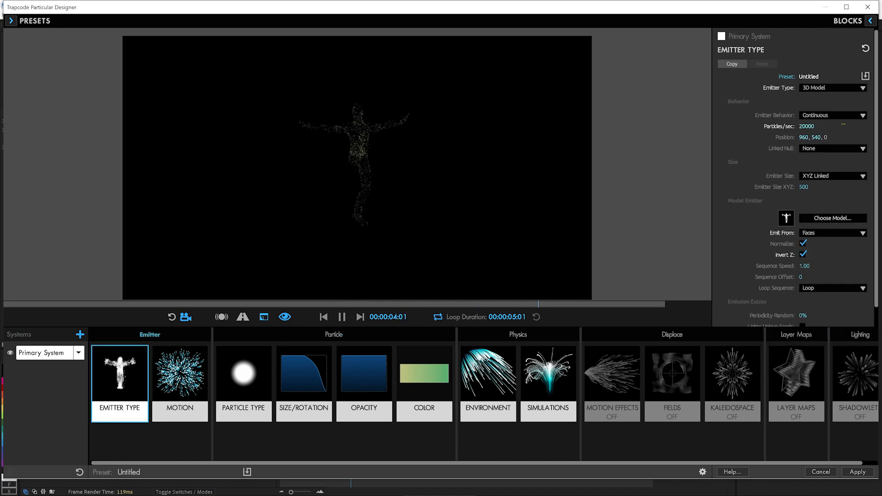
{"action": "left_click", "coordinate": [807, 125]}
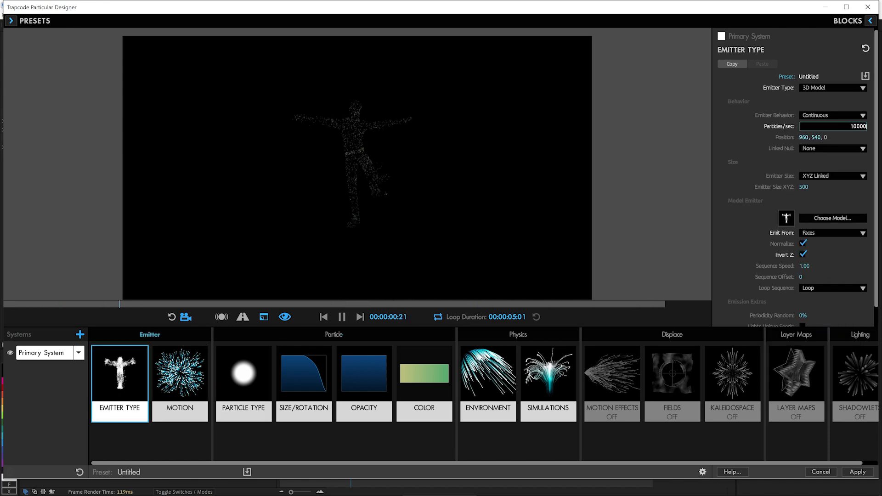
{"action": "type", "text": "100000"}
{"action": "key", "text": "Return"}
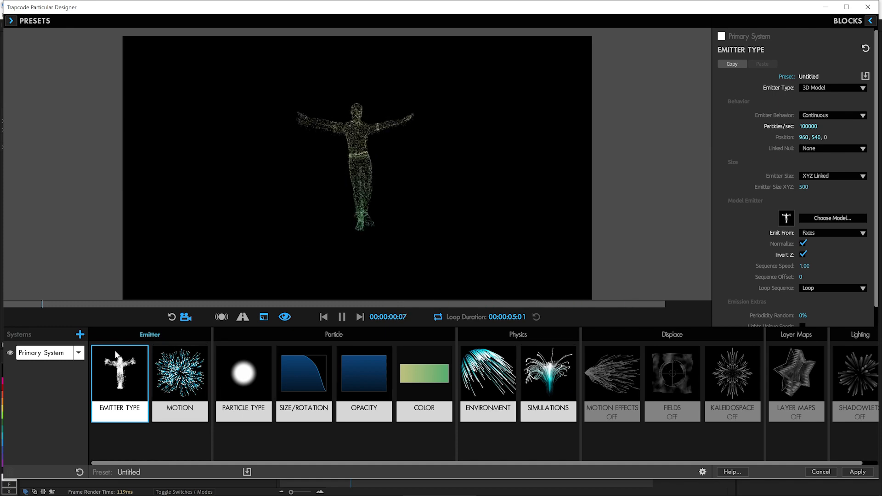
Step: Duplicate the Primary System and solo the duplicate in the preview
{"action": "left_click", "coordinate": [79, 353]}
{"action": "left_click", "coordinate": [90, 371]}
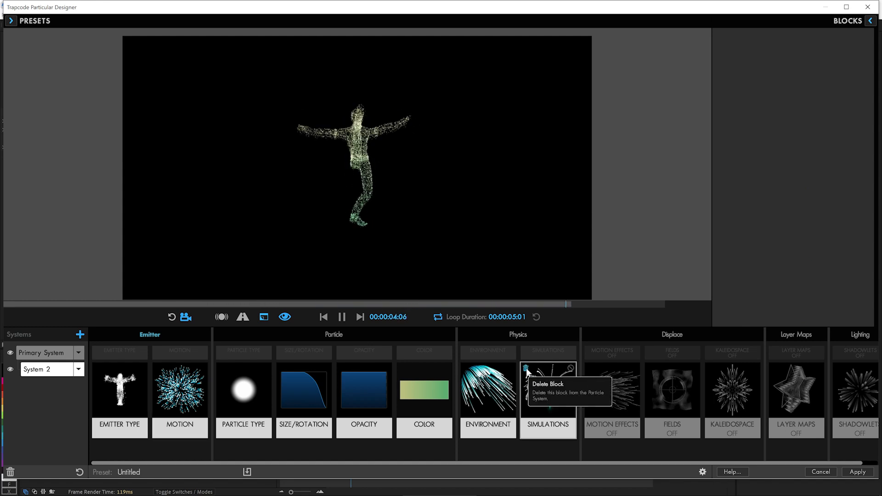
{"action": "left_click", "coordinate": [11, 353]}
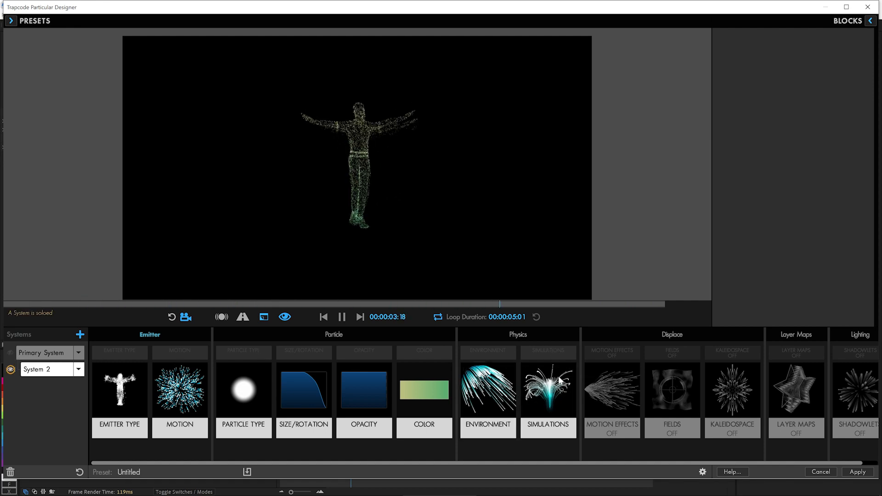
Step: Delete the Simulations block from System 2 and set its particle life to 1.2 seconds
{"action": "left_click", "coordinate": [526, 369]}
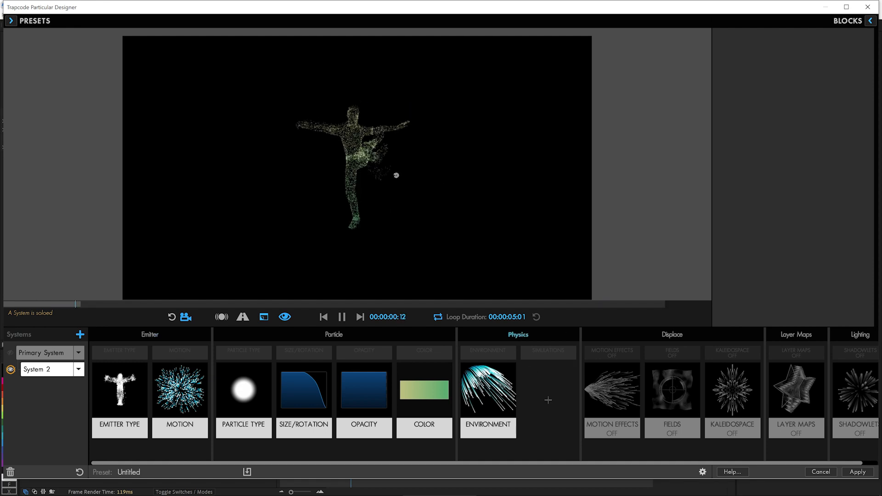
{"action": "left_click", "coordinate": [243, 391]}
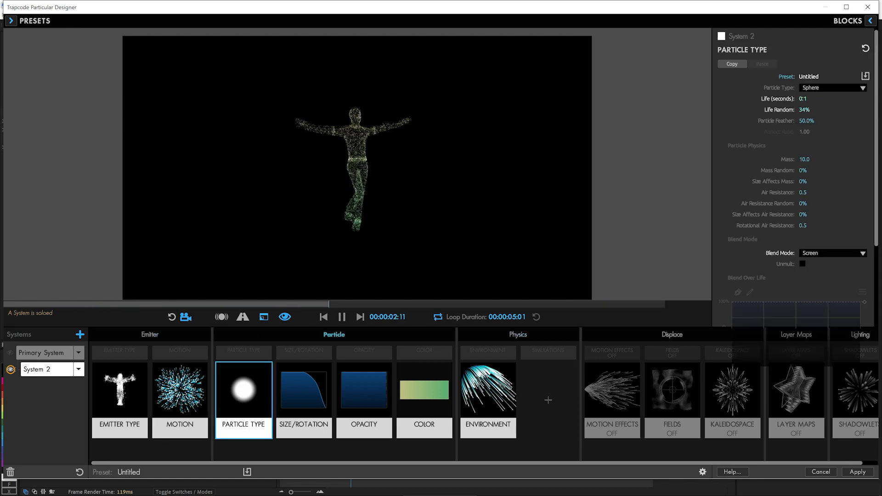
{"action": "left_click", "coordinate": [802, 98]}
{"action": "type", "text": "1"}
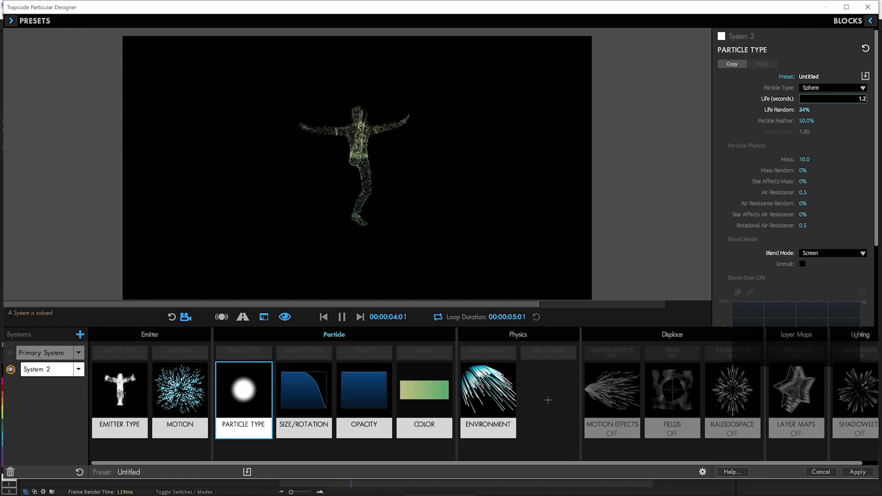
{"action": "type", "text": ".2"}
{"action": "key", "text": "Return"}
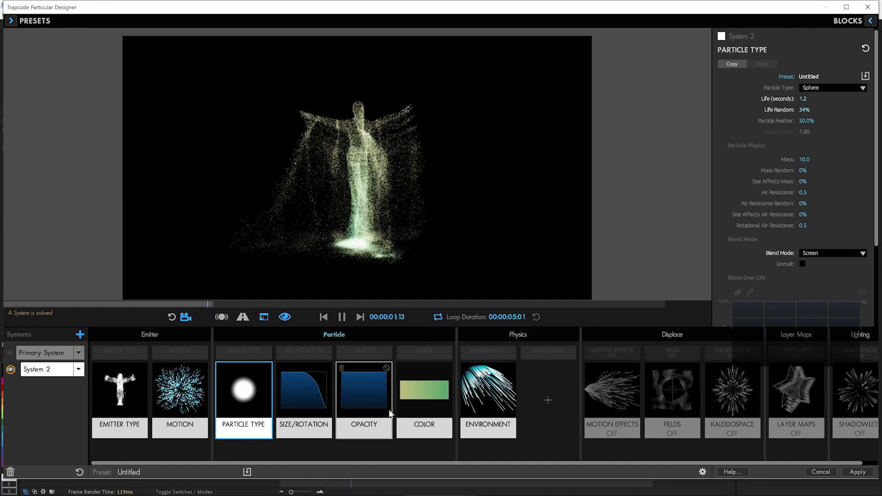
Step: Set System 2's environment gravity to 500
{"action": "left_click", "coordinate": [477, 405]}
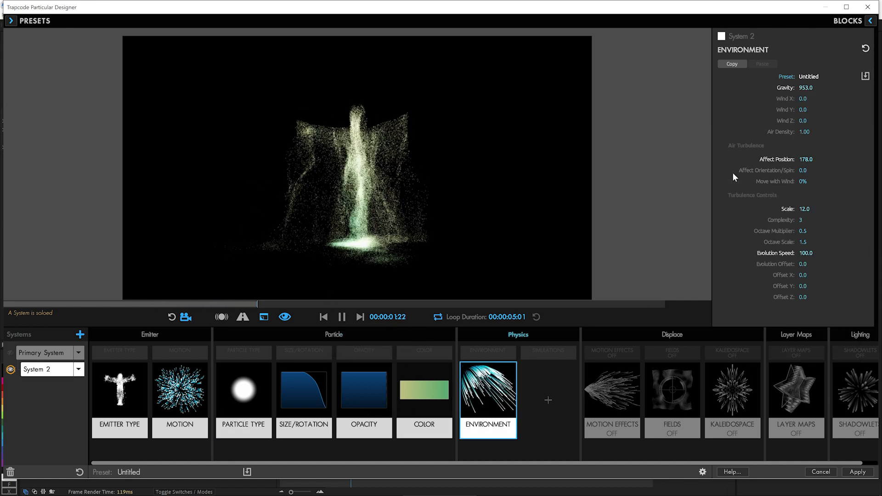
{"action": "left_click", "coordinate": [806, 88]}
{"action": "type", "text": "500"}
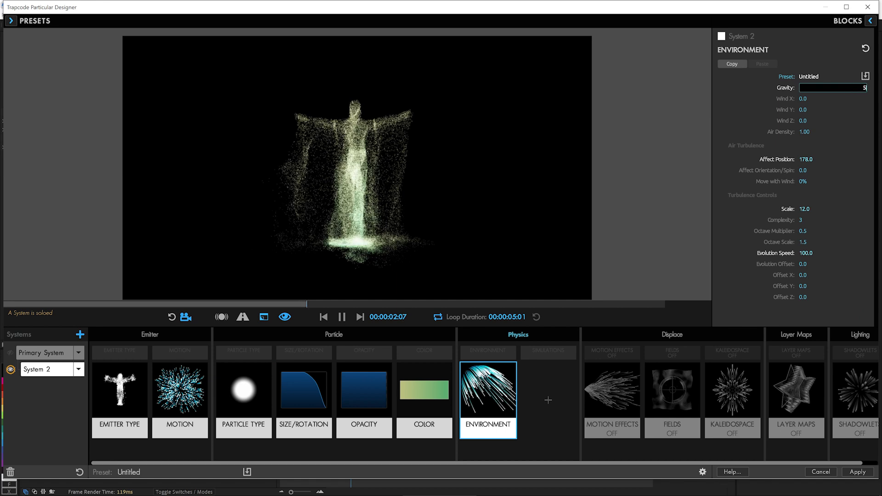
{"action": "left_click", "coordinate": [736, 99]}
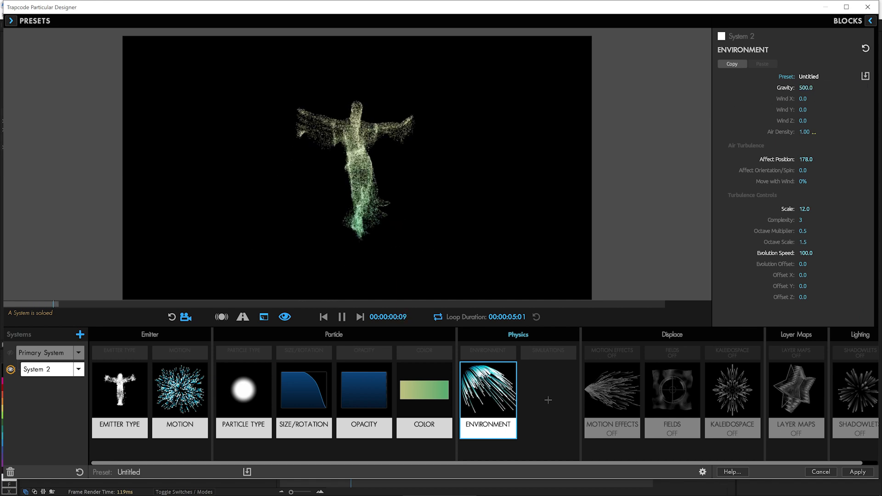
Step: Set System 2's Wind Z to -321 and its turbulence Move with Wind to 85%
{"action": "left_click_drag", "start_coordinate": [804, 122], "coordinate": [683, 122]}
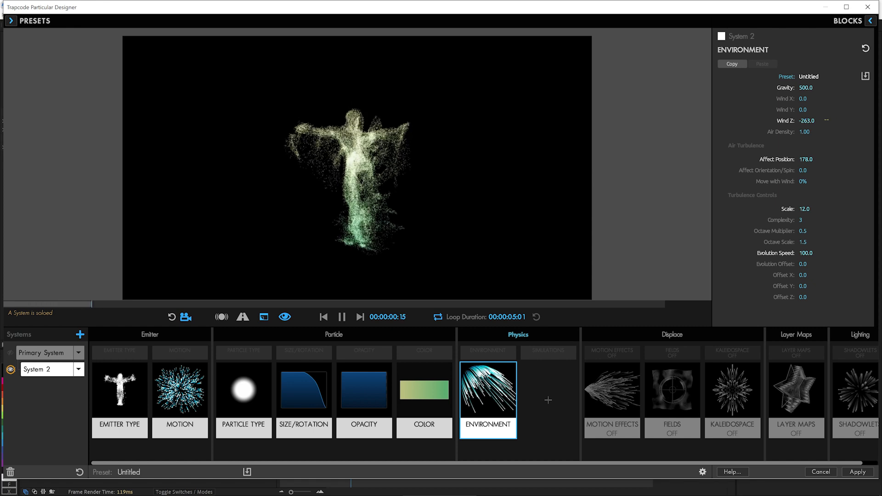
{"action": "left_click_drag", "start_coordinate": [806, 122], "coordinate": [794, 121]}
{"action": "mouse_move", "coordinate": [803, 183]}
{"action": "left_mouse_down"}
{"action": "mouse_move", "coordinate": [817, 183]}
{"action": "mouse_move", "coordinate": [809, 181]}
{"action": "left_mouse_up"}
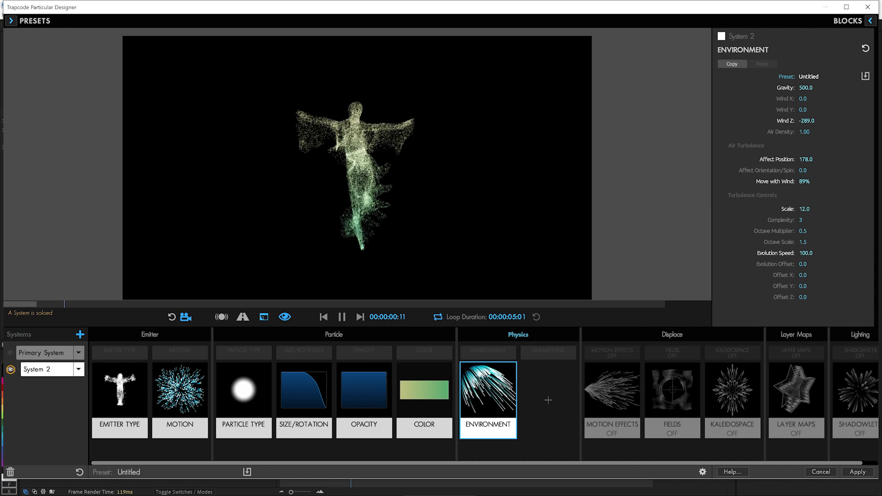
{"action": "left_click_drag", "start_coordinate": [807, 121], "coordinate": [796, 121]}
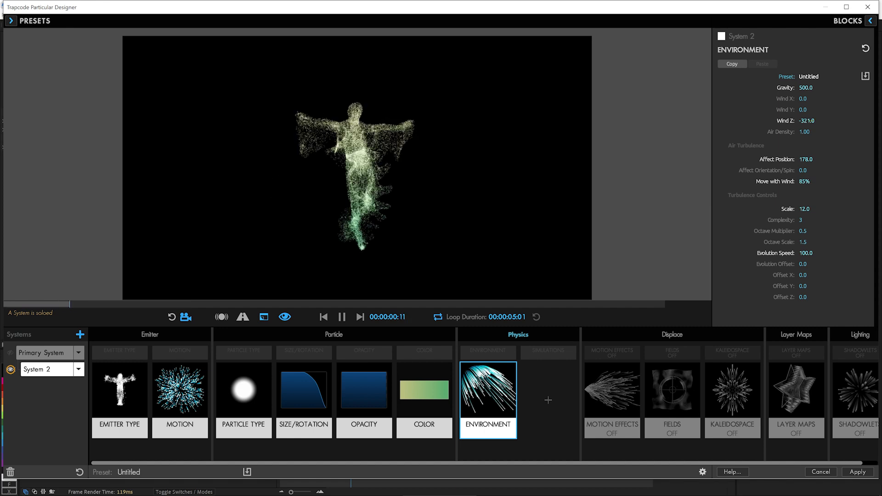
Step: Give the Primary System a Wind Z of -244 and a Move with Wind of 72%
{"action": "left_click", "coordinate": [51, 353]}
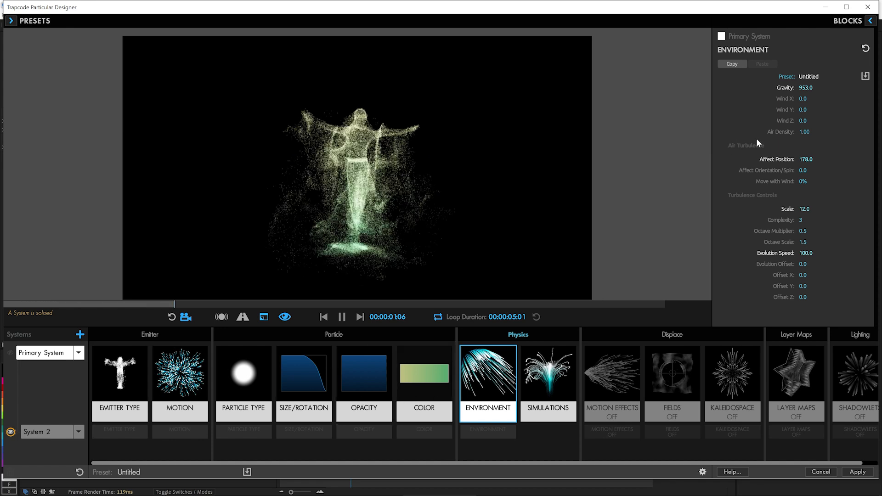
{"action": "mouse_move", "coordinate": [802, 121]}
{"action": "left_mouse_down"}
{"action": "mouse_move", "coordinate": [781, 121]}
{"action": "mouse_move", "coordinate": [808, 121]}
{"action": "left_mouse_up"}
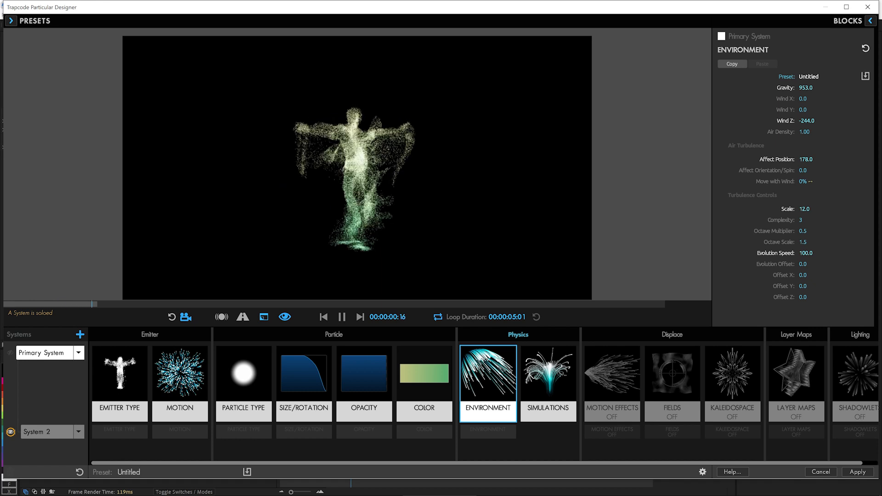
{"action": "left_click_drag", "start_coordinate": [811, 181], "coordinate": [829, 181]}
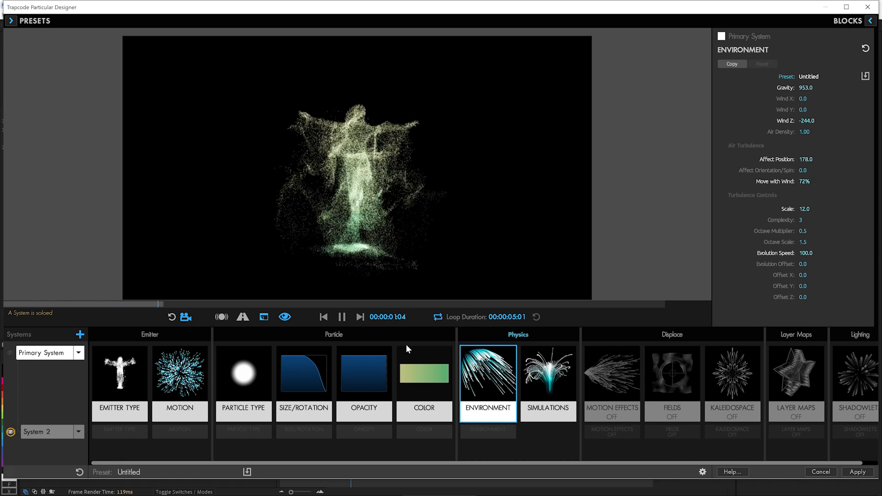
Step: Set System 2's turbulence scale to 10 and its evolution speed to 50
{"action": "left_click", "coordinate": [96, 431]}
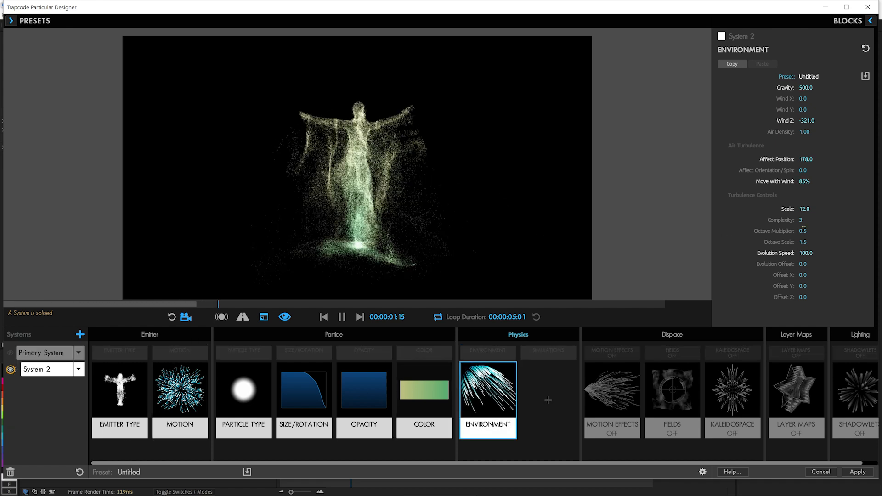
{"action": "left_click", "coordinate": [804, 209]}
{"action": "type", "text": "1"}
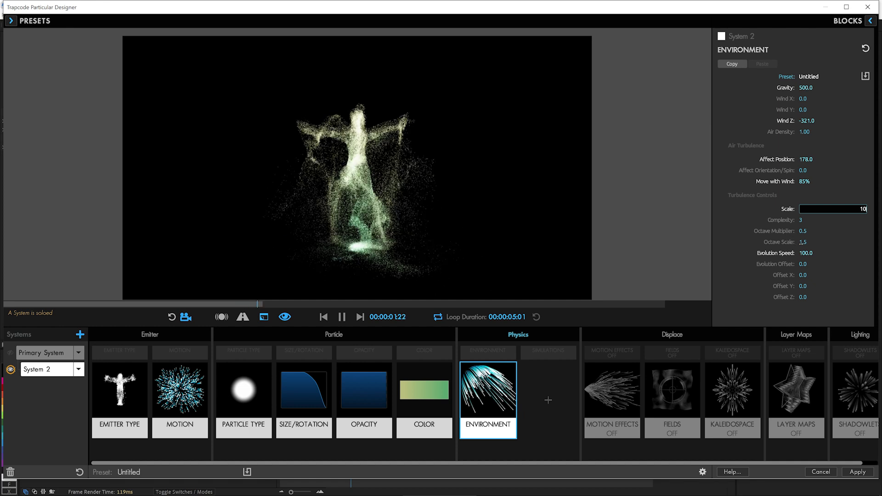
{"action": "left_click", "coordinate": [788, 255]}
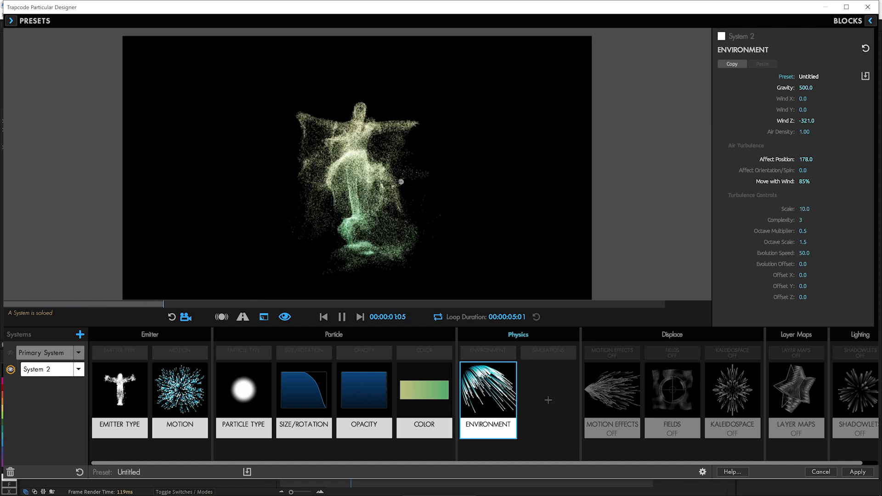
Step: Show both systems together in the preview and set System 2's particle size to 0.8
{"action": "left_click", "coordinate": [10, 354]}
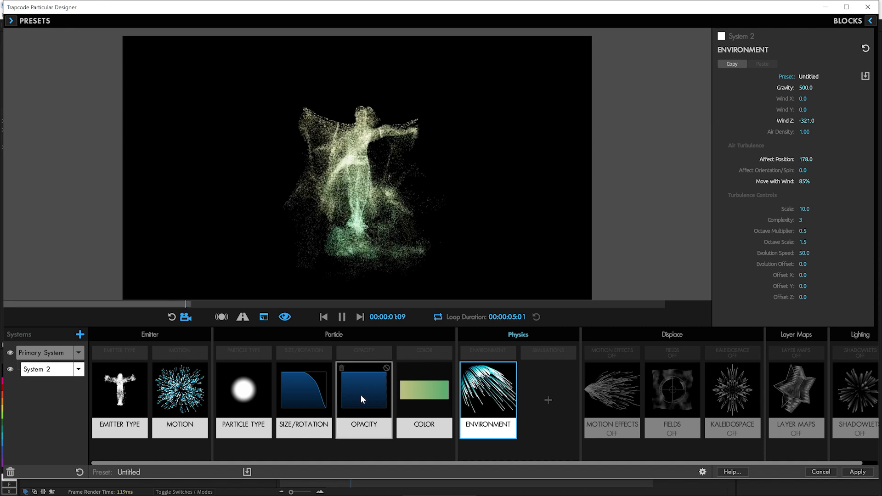
{"action": "left_click", "coordinate": [293, 408]}
{"action": "left_click", "coordinate": [802, 105]}
{"action": "type", "text": ".8"}
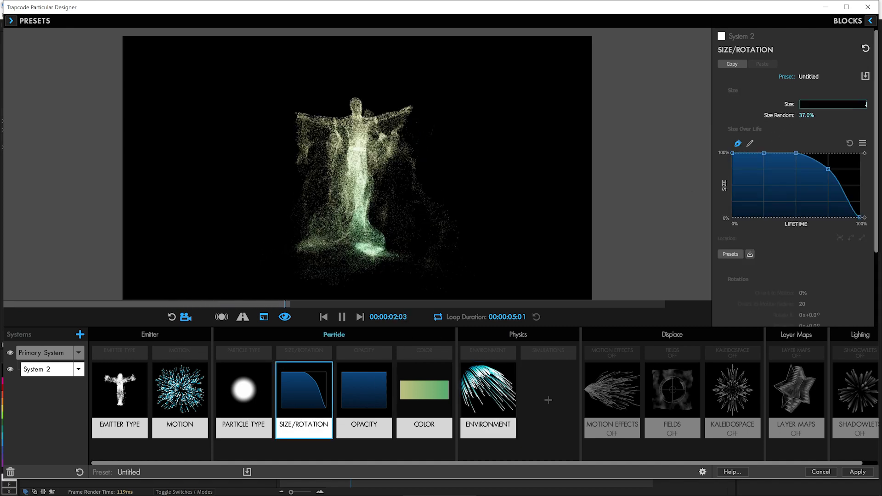
{"action": "key", "text": "Return"}
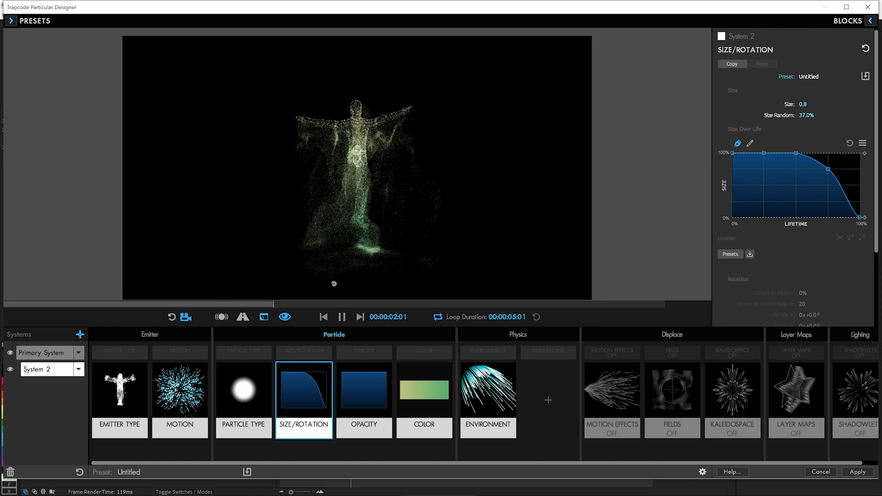
Step: Play the preview to check the combined systems and pause it at frame 22
{"action": "left_click", "coordinate": [341, 317]}
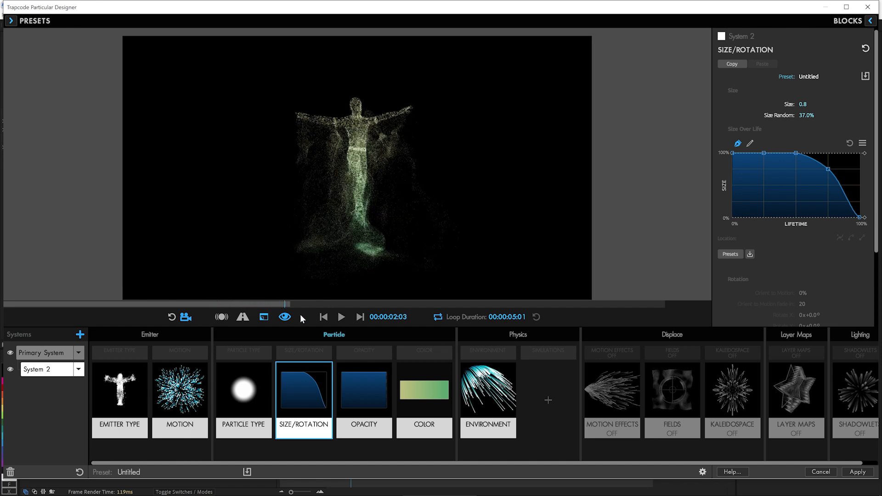
{"action": "left_click", "coordinate": [340, 317]}
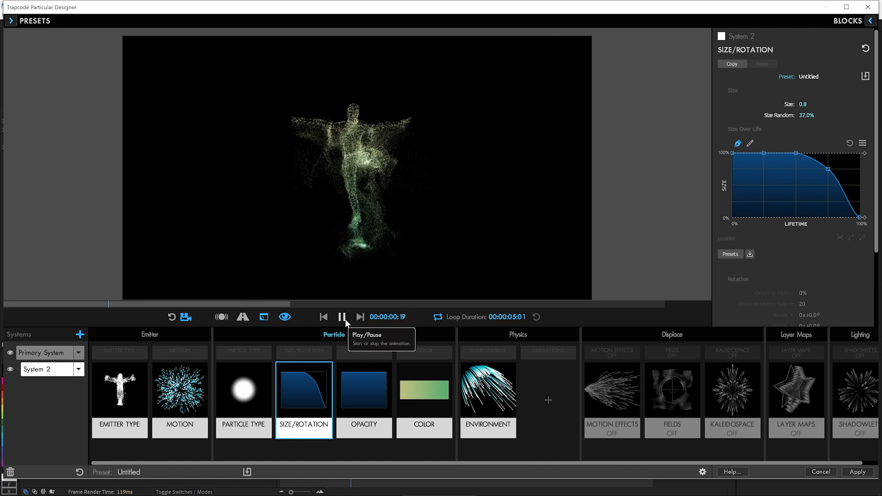
{"action": "left_click", "coordinate": [345, 319]}
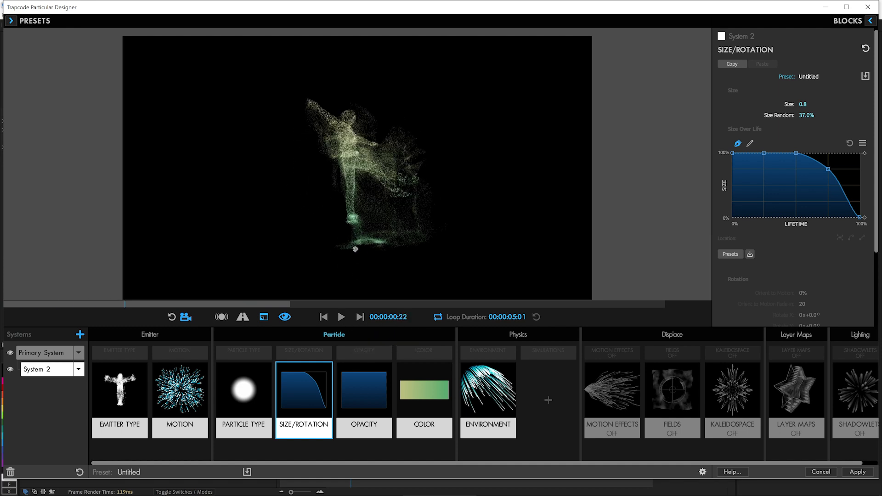
Step: Set the Primary System's ground plane height to 48% so the plane meets the dancer's foot
{"action": "left_click", "coordinate": [55, 353]}
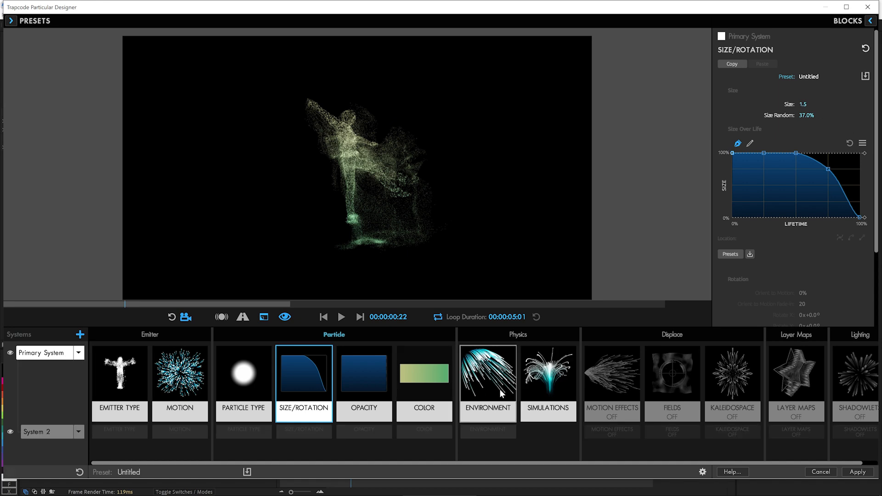
{"action": "left_click", "coordinate": [548, 376]}
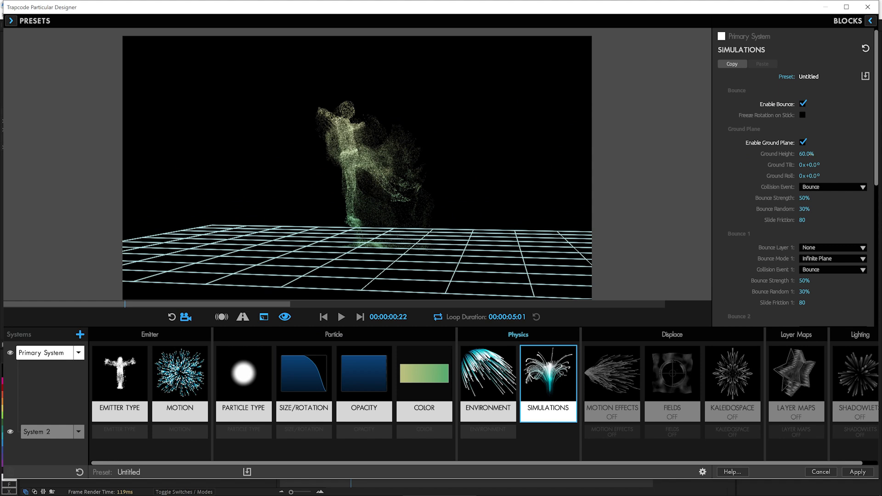
{"action": "left_click_drag", "start_coordinate": [812, 154], "coordinate": [804, 154]}
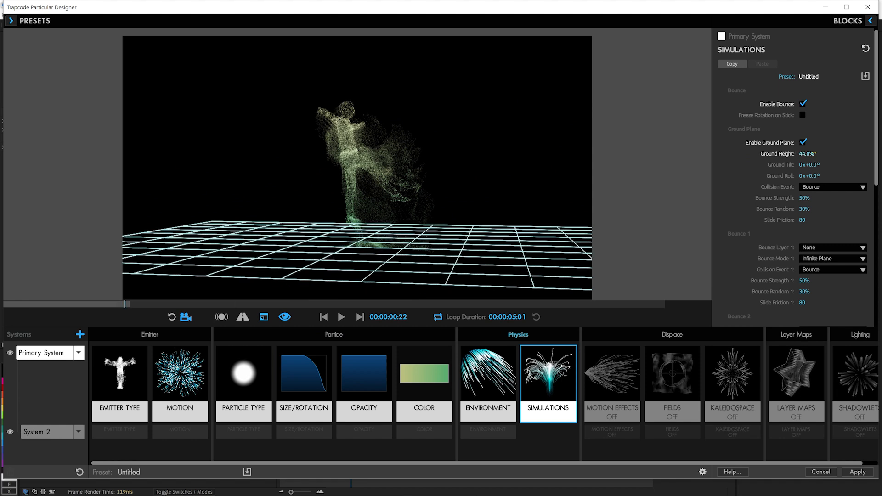
{"action": "left_click", "coordinate": [806, 154]}
{"action": "type", "text": "45"}
{"action": "key", "text": "Return"}
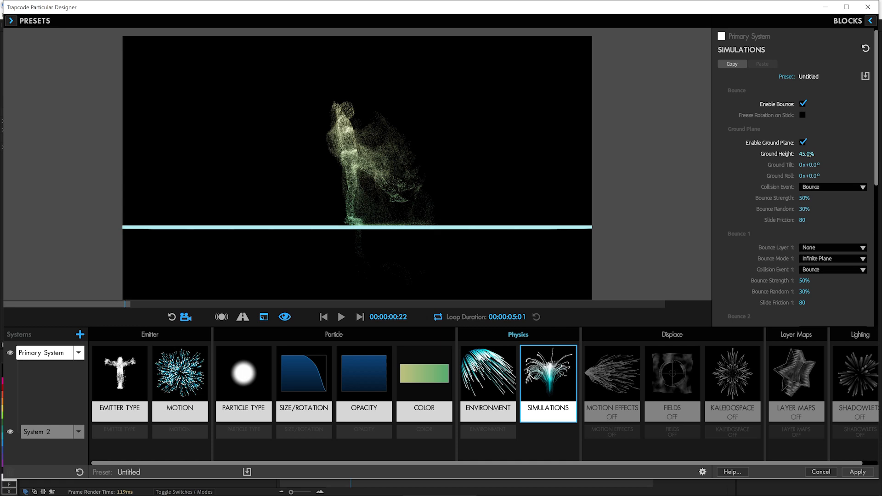
{"action": "left_click", "coordinate": [807, 154]}
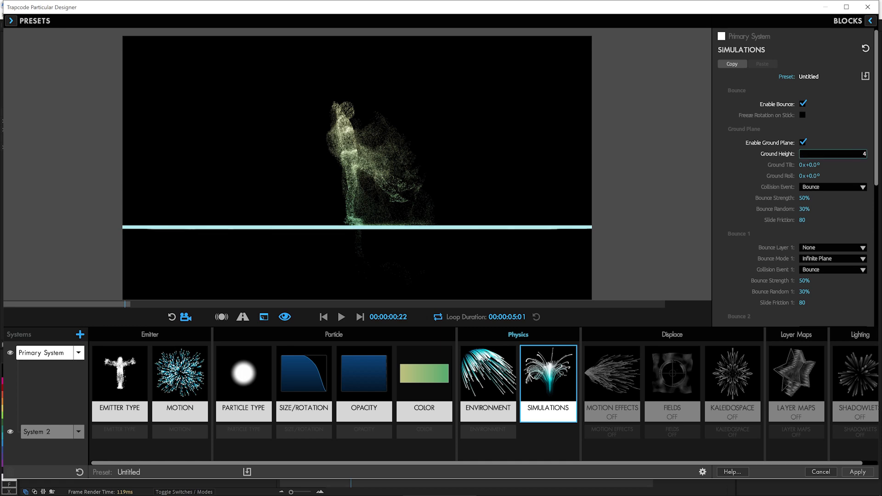
{"action": "key", "text": "Return"}
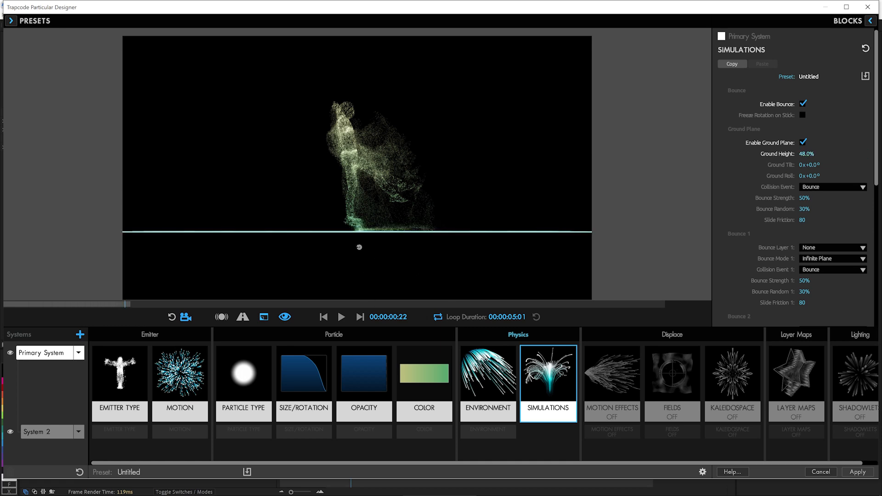
Step: Set the ground plane's Bounce Strength to 91% and Bounce Random to 49%, and apply the Designer setup to the composition
{"action": "left_click_drag", "start_coordinate": [390, 258], "coordinate": [363, 222]}
{"action": "left_click", "coordinate": [341, 317]}
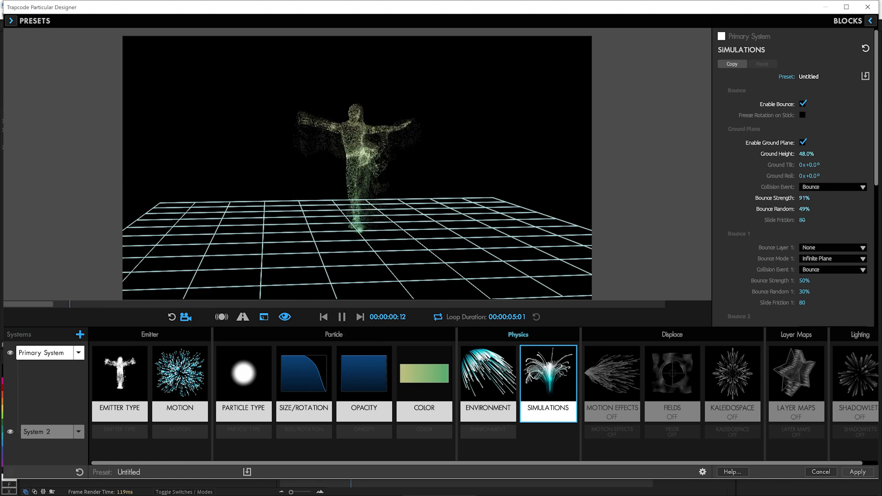
{"action": "left_click", "coordinate": [488, 374]}
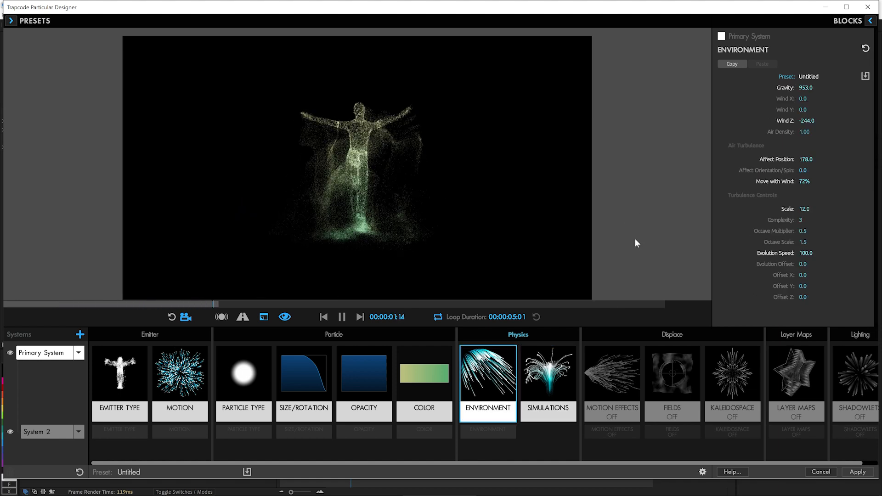
{"action": "left_click", "coordinate": [855, 471]}
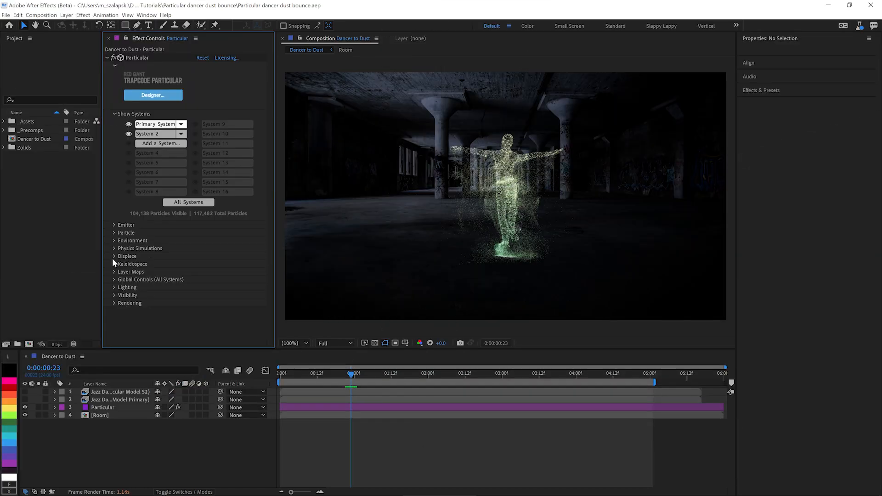
Step: Set the Pre Run in Particular's global controls to 1.2 seconds, with the playhead at the composition's start
{"action": "left_click", "coordinate": [113, 280]}
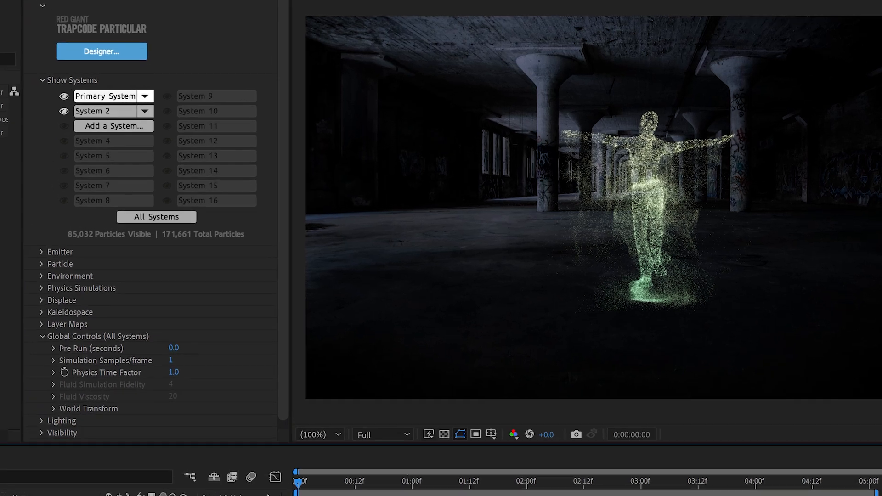
{"action": "key", "text": "Home"}
{"action": "left_click", "coordinate": [164, 369]}
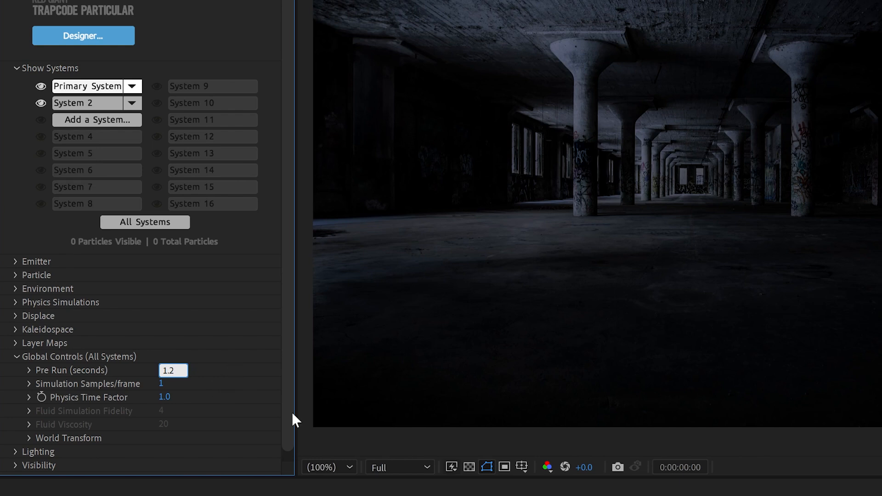
{"action": "key", "text": "Return"}
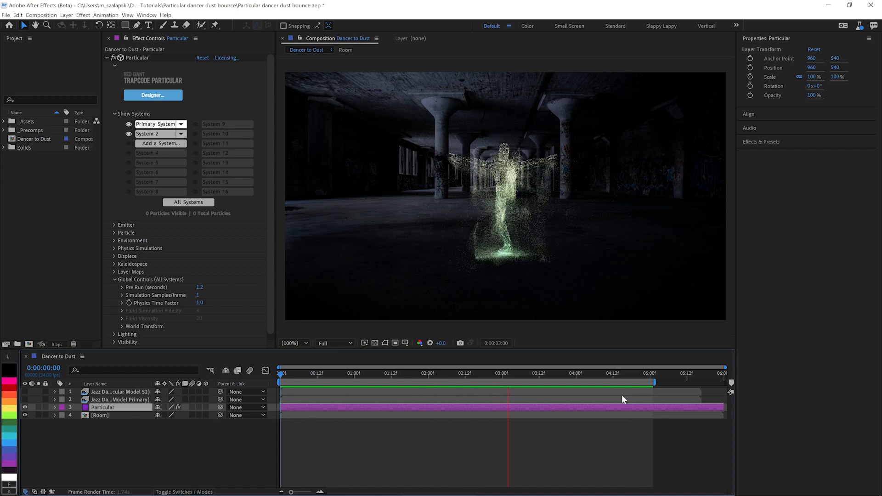
Step: Stop the preview, place the playhead at 3 seconds, and show the controls of all particle systems
{"action": "key", "text": "space"}
{"action": "left_click_drag", "start_coordinate": [499, 378], "coordinate": [502, 376]}
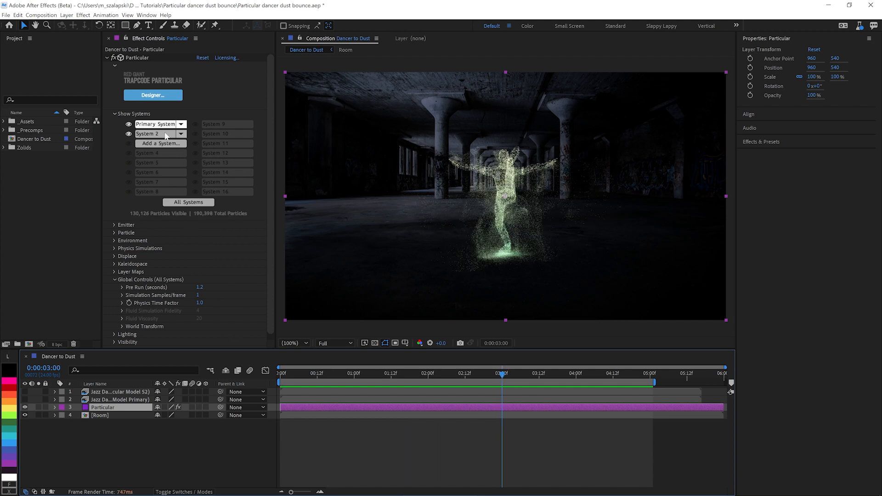
{"action": "left_click", "coordinate": [183, 202]}
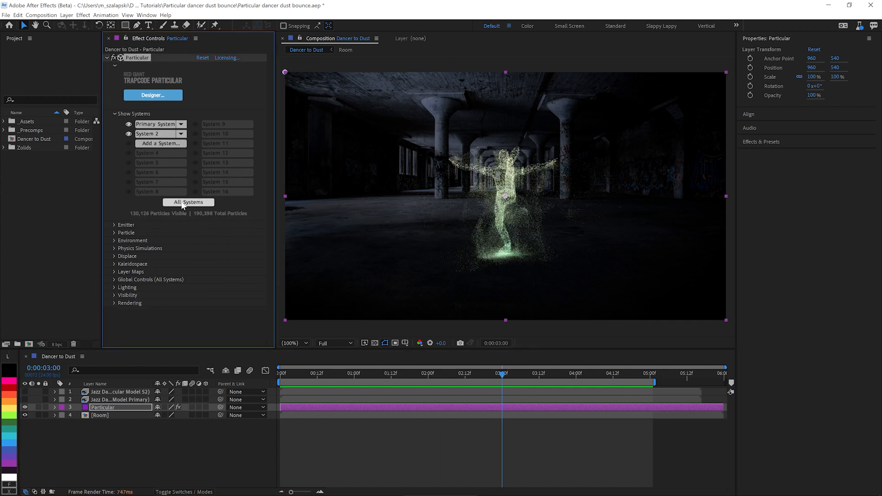
Step: Keyframe Particles/sec S2, the primary Life (seconds) and the primary Particles/sec at 3 seconds, and reveal the keyframes in the timeline
{"action": "scroll", "coordinate": [113, 298], "scroll_direction": "down", "scroll_amount": 5}
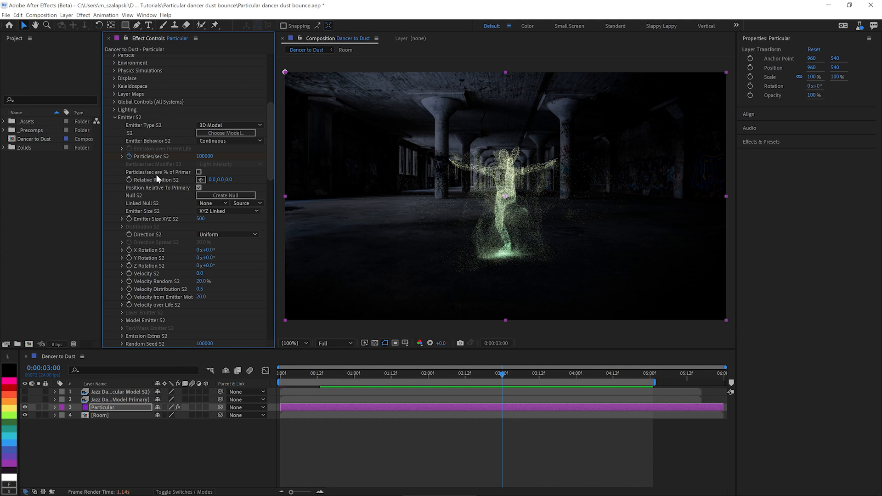
{"action": "scroll", "coordinate": [118, 163], "scroll_direction": "up", "scroll_amount": 2}
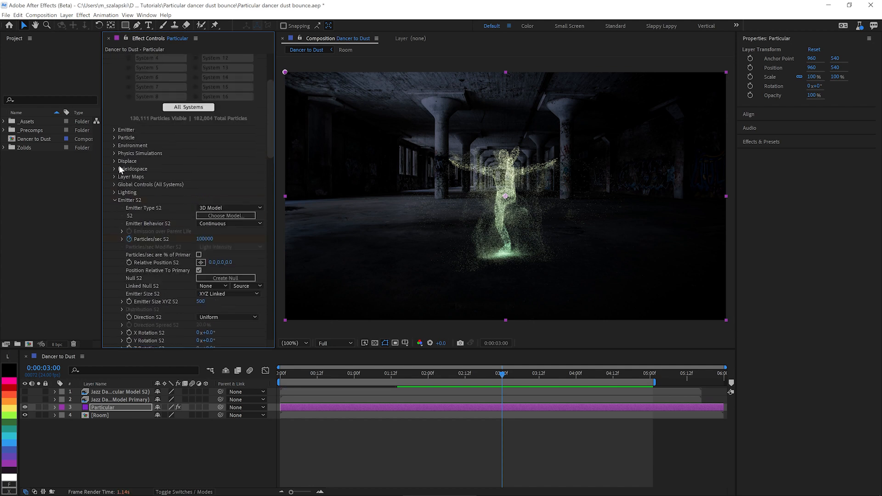
{"action": "left_click", "coordinate": [115, 138]}
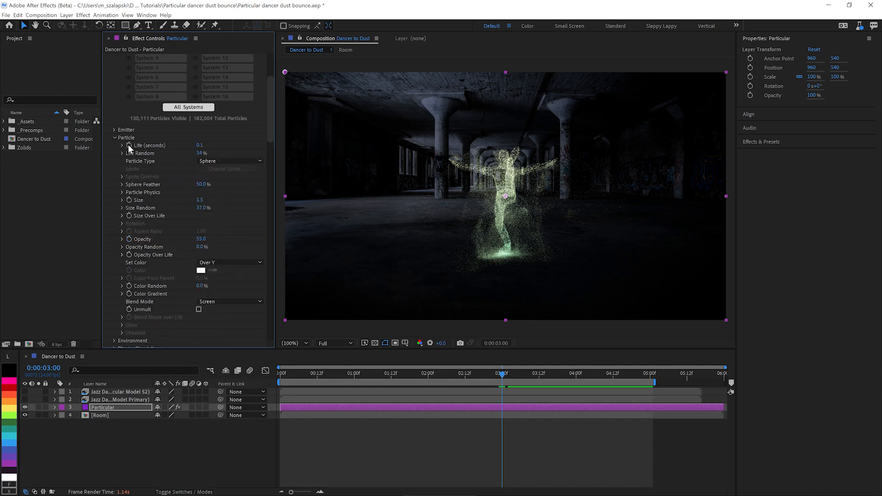
{"action": "left_click", "coordinate": [114, 129]}
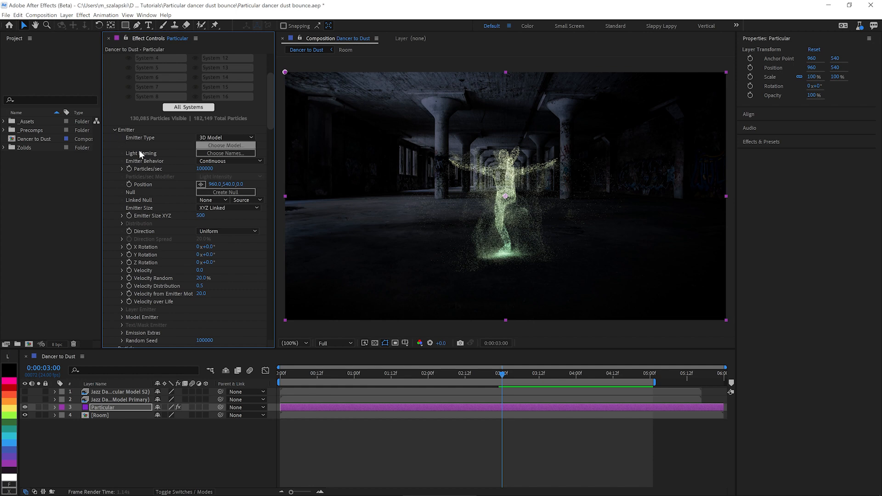
{"action": "key", "text": "u"}
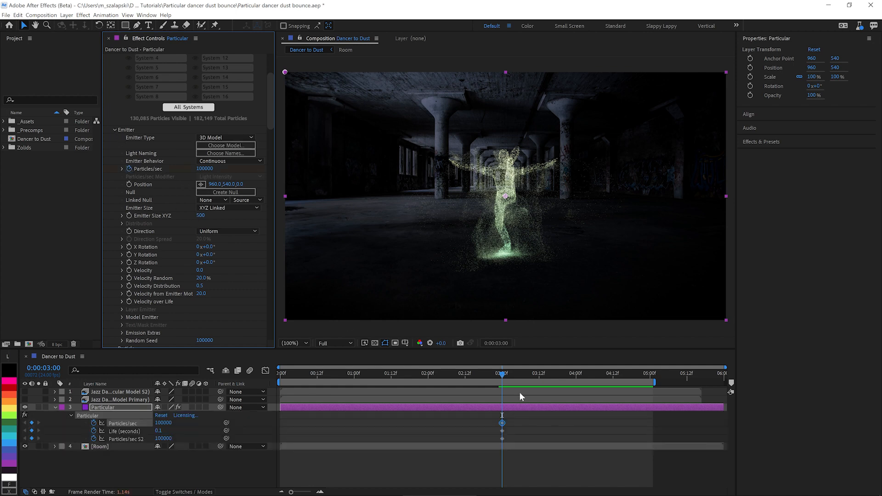
Step: Move the Life (seconds) keyframe one frame earlier and set Life to 2 seconds at 0:00:03:00
{"action": "key", "text": "equal"}
{"action": "key", "text": "equal"}
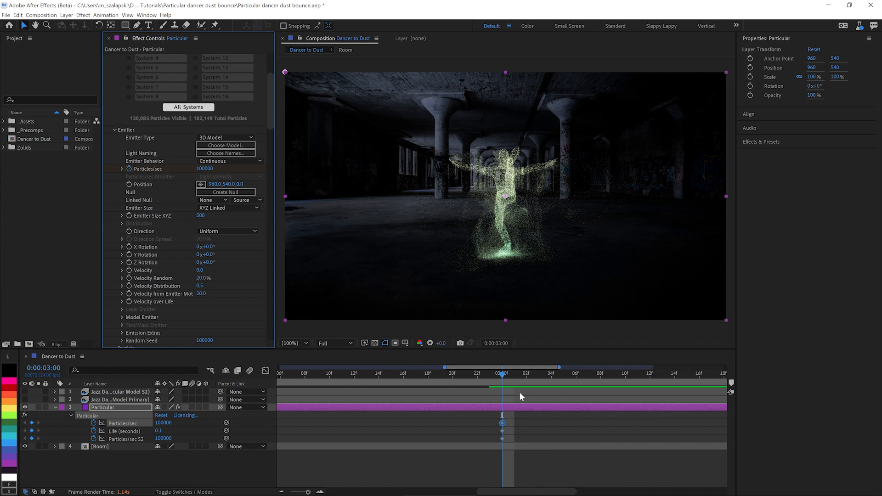
{"action": "key", "text": "equal"}
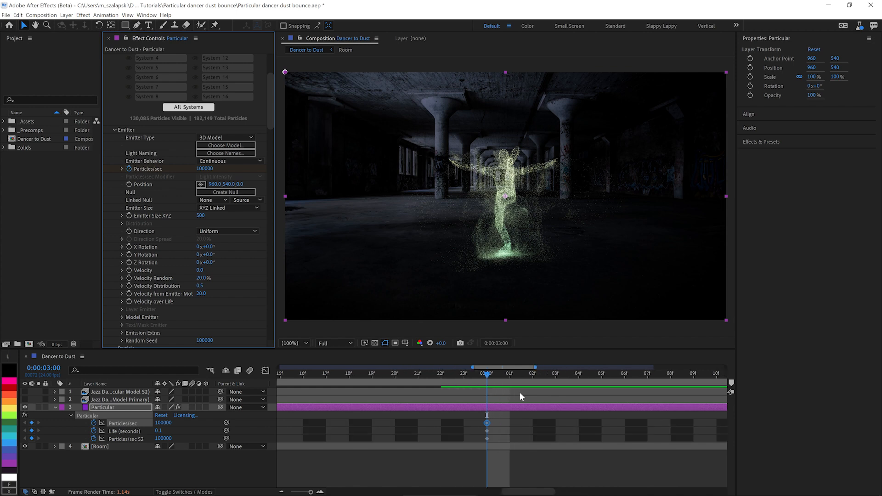
{"action": "left_click", "coordinate": [464, 433]}
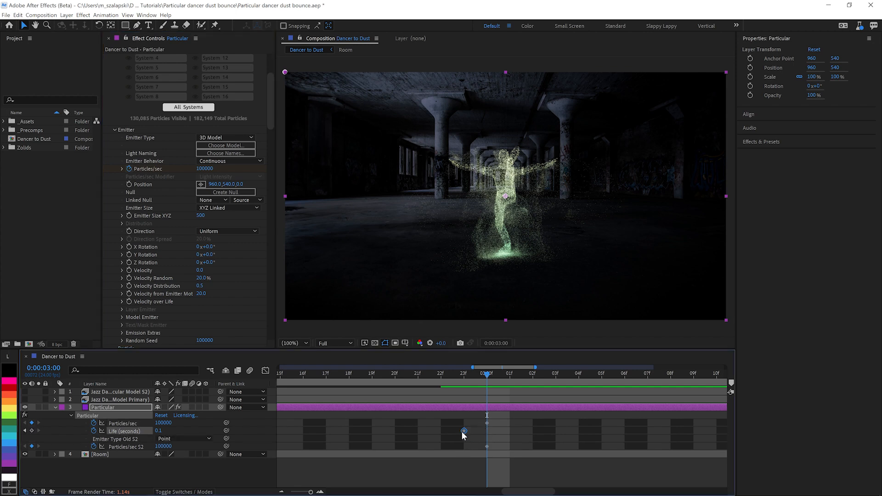
{"action": "left_click_drag", "start_coordinate": [464, 430], "coordinate": [441, 431]}
{"action": "left_click", "coordinate": [161, 431]}
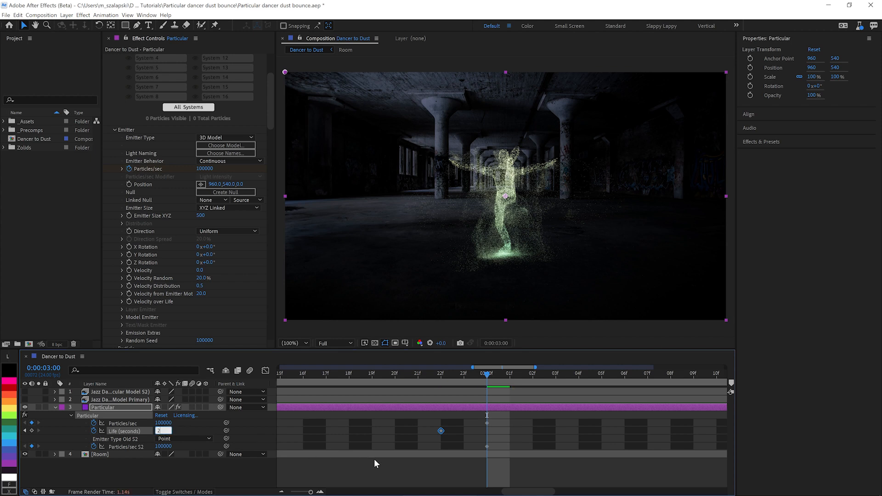
{"action": "left_click", "coordinate": [486, 433]}
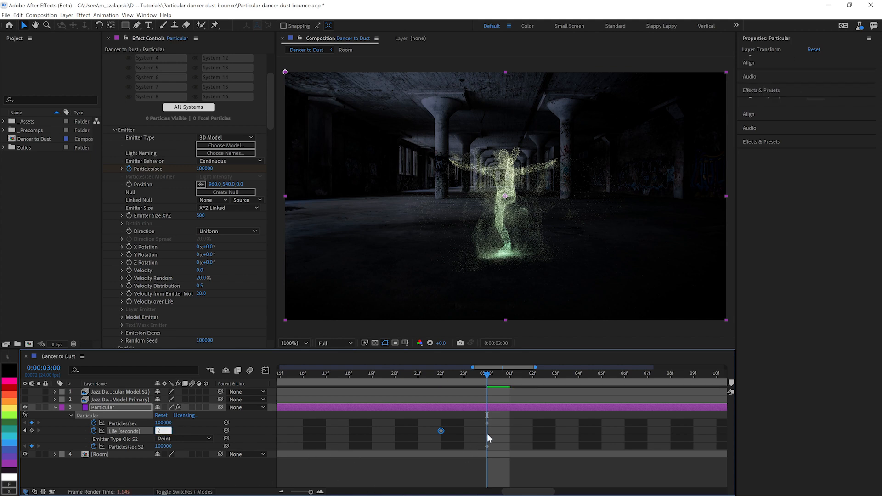
{"action": "left_click_drag", "start_coordinate": [441, 431], "coordinate": [465, 433]}
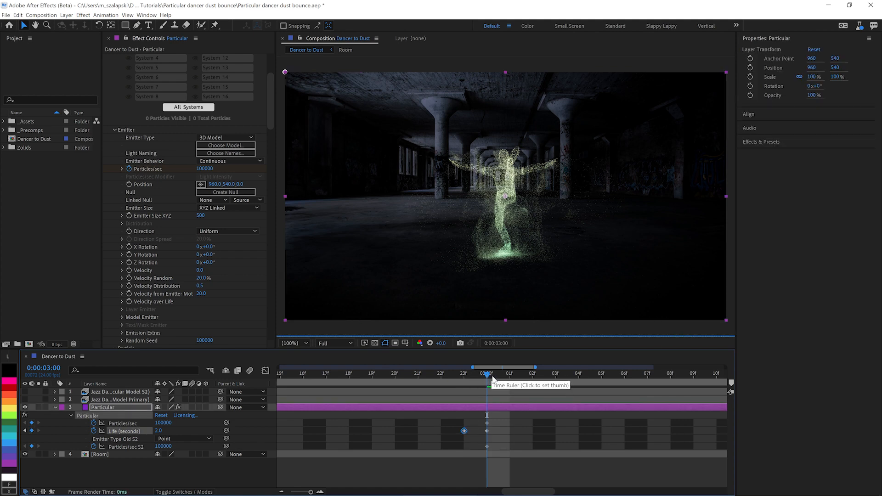
Step: One frame after the 3-second mark, set Particles/sec and Particles/sec S2 to 0 to stop emission
{"action": "key", "text": "Page_Down"}
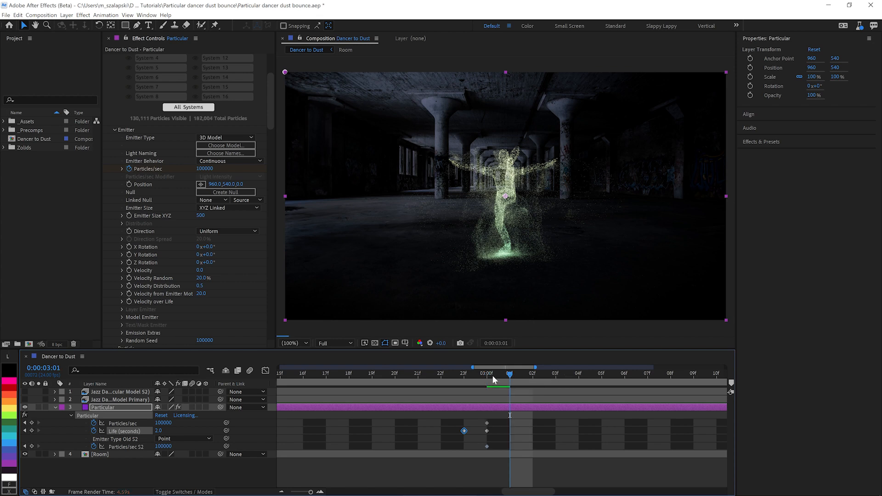
{"action": "left_click", "coordinate": [168, 424]}
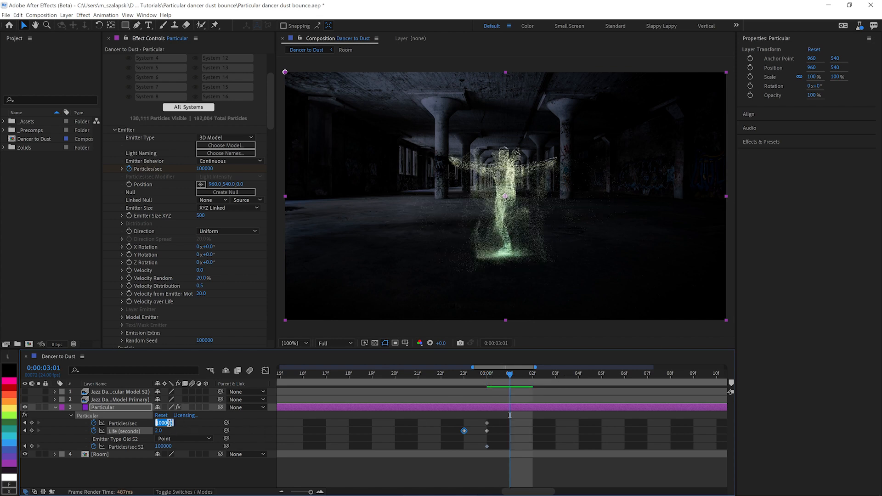
{"action": "type", "text": "0"}
{"action": "left_click", "coordinate": [168, 447]}
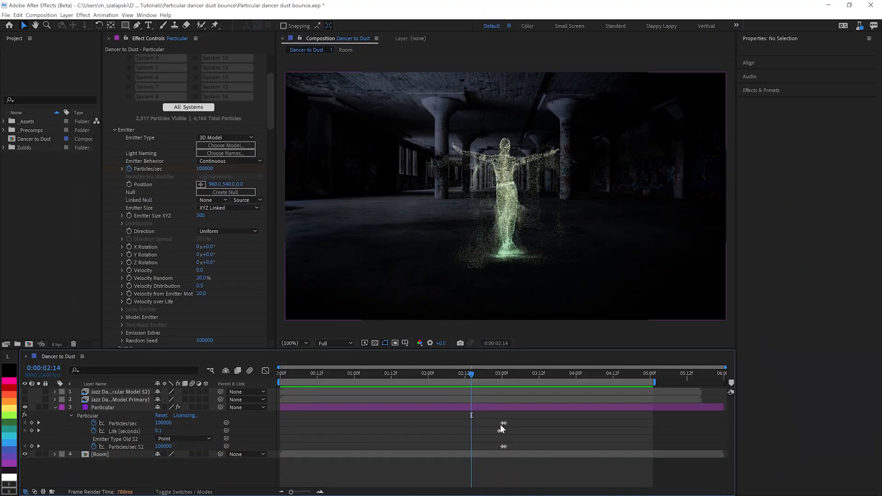
Step: Raise the value of the first primary Particles/sec keyframe to 200000
{"action": "left_click", "coordinate": [502, 423]}
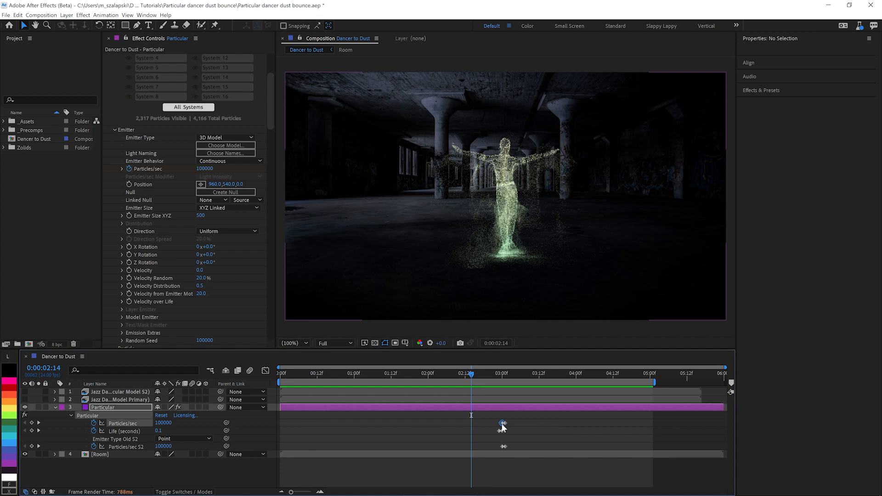
{"action": "double_click", "coordinate": [503, 423]}
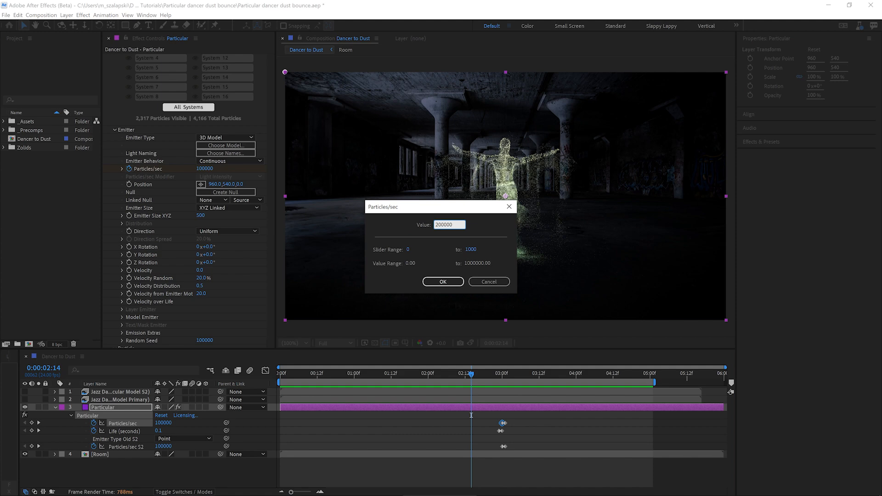
{"action": "left_click", "coordinate": [443, 281]}
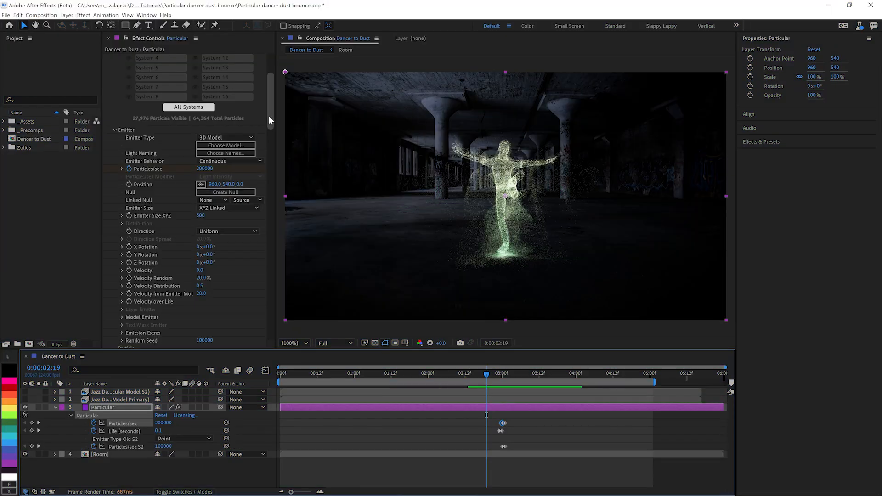
Step: Collapse the Particular effect's controls and return the playhead to the composition's start
{"action": "left_click_drag", "start_coordinate": [268, 115], "coordinate": [272, 71]}
{"action": "left_click", "coordinate": [108, 58]}
{"action": "key", "text": "Home"}
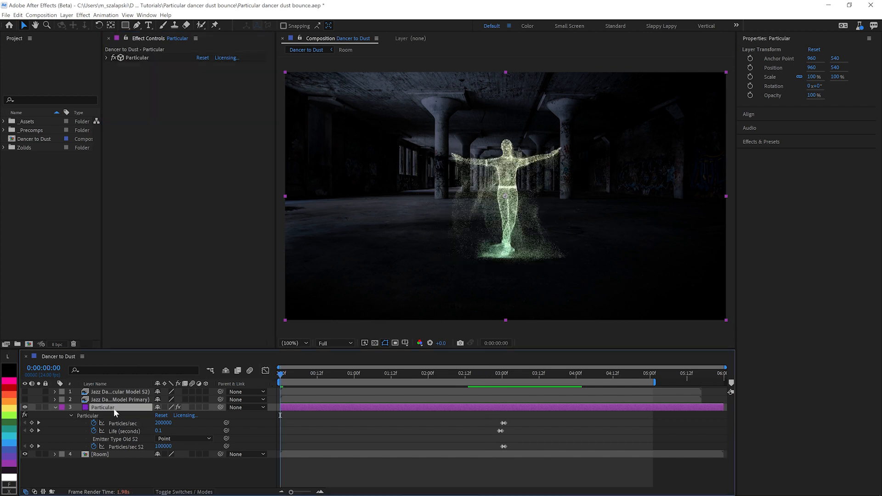
Step: Try the Red Giant VFX Reflection effect on the Particular layer with Softness 37 and Softness Aspect 0.79, and delete it
{"action": "left_click", "coordinate": [83, 14]}
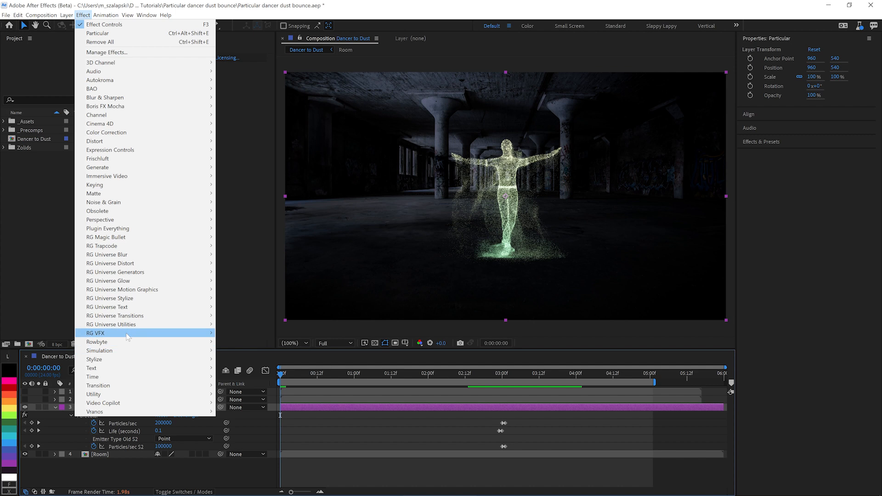
{"action": "mouse_move", "coordinate": [126, 334]}
{"action": "left_click", "coordinate": [247, 395]}
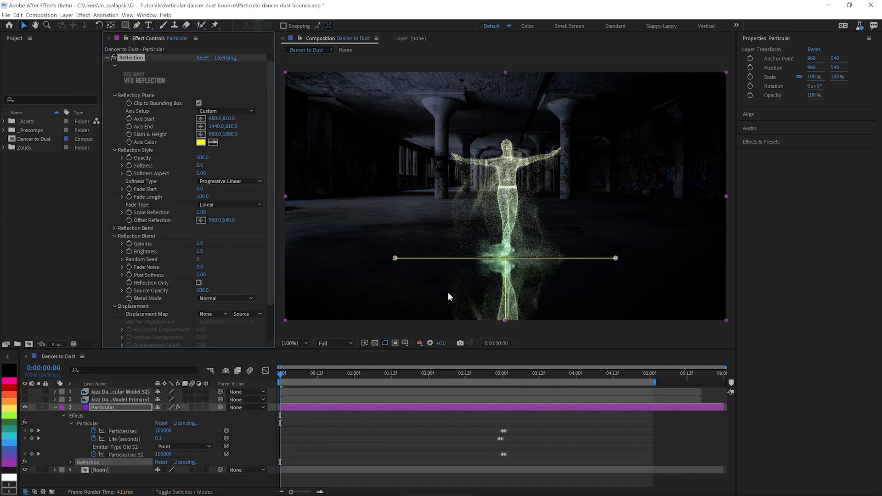
{"action": "mouse_move", "coordinate": [201, 166]}
{"action": "left_mouse_down"}
{"action": "mouse_move", "coordinate": [218, 165]}
{"action": "mouse_move", "coordinate": [191, 175]}
{"action": "left_mouse_up"}
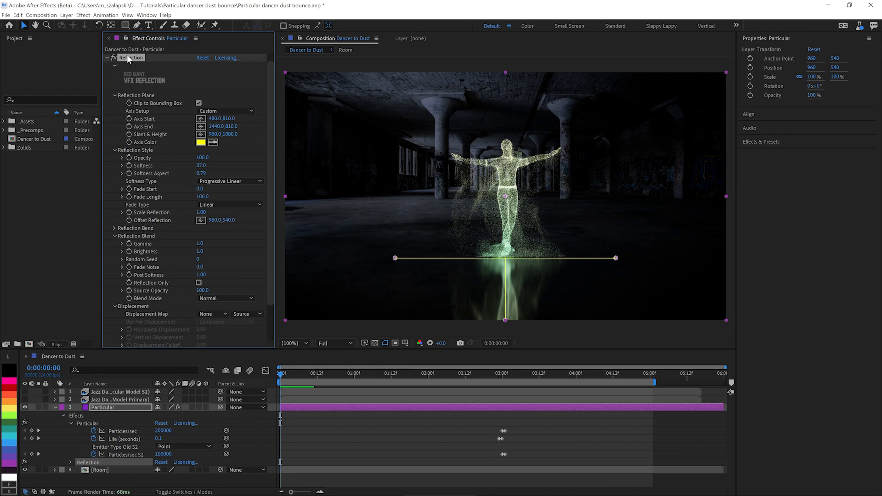
{"action": "key", "text": "Delete"}
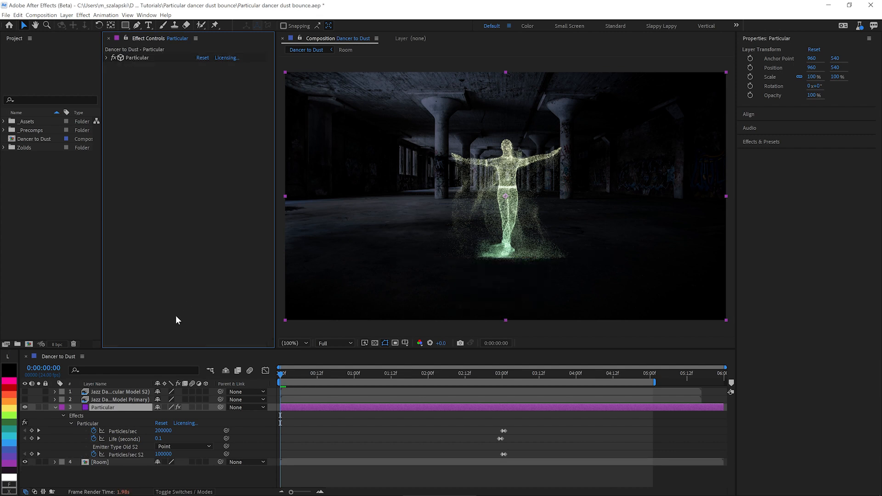
Step: Duplicate the Particular layer, place the copy beneath the original, and rename it Reflection
{"action": "left_click", "coordinate": [55, 407]}
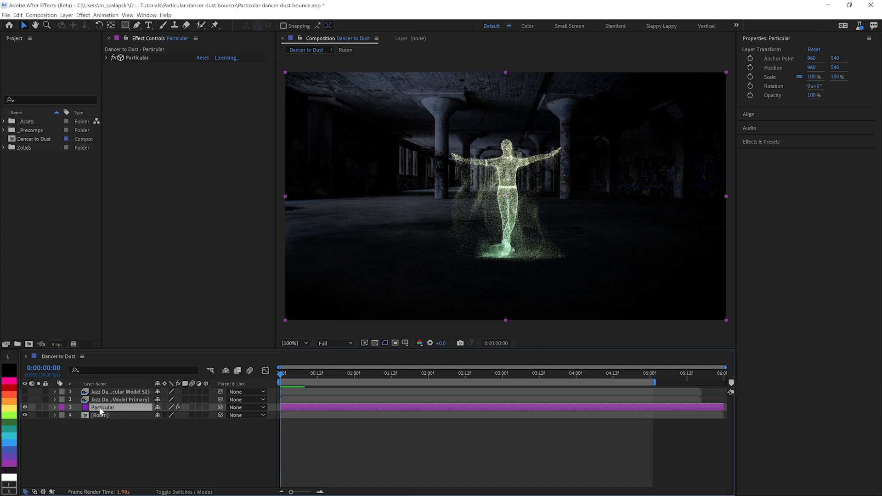
{"action": "key", "text": "ctrl+d"}
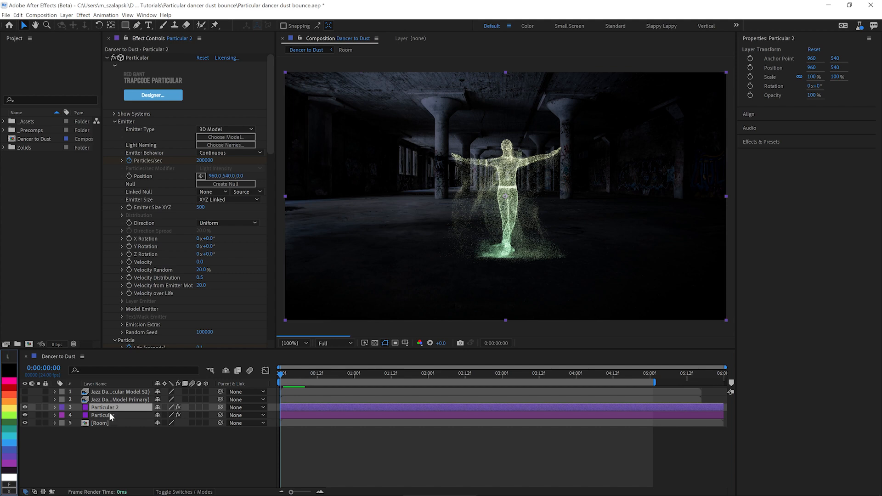
{"action": "left_click_drag", "start_coordinate": [111, 408], "coordinate": [110, 423]}
{"action": "key", "text": "Return"}
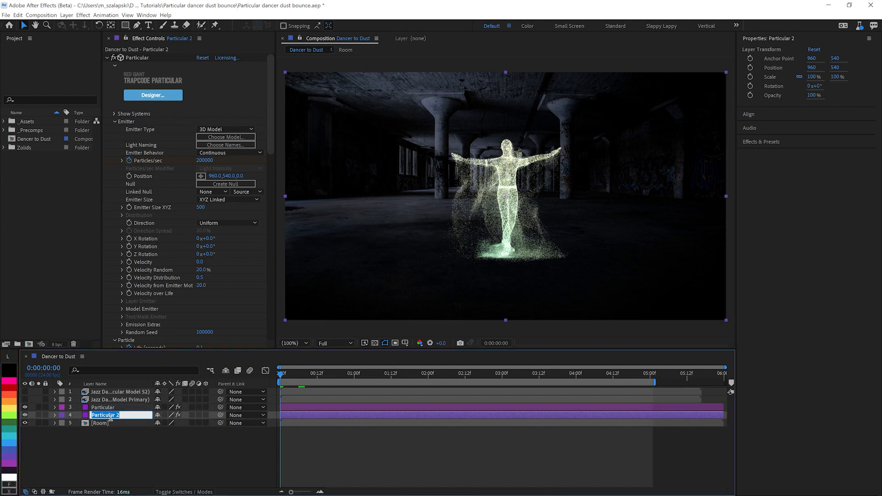
{"action": "type", "text": "Rel"}
{"action": "type", "text": "flection"}
{"action": "key", "text": "Return"}
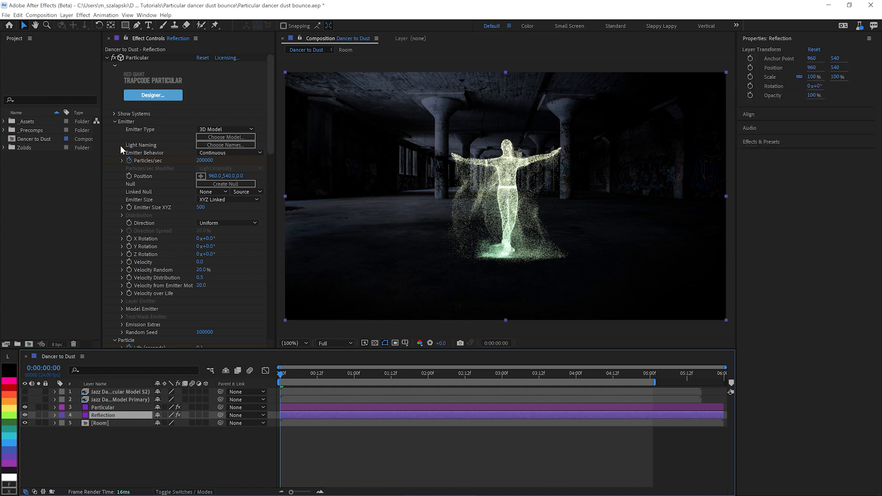
Step: Set the Reflection layer's World Rotation Y and World Rotation Z to 180° in Particular's global world transform
{"action": "left_click", "coordinate": [114, 122]}
{"action": "left_click", "coordinate": [115, 129]}
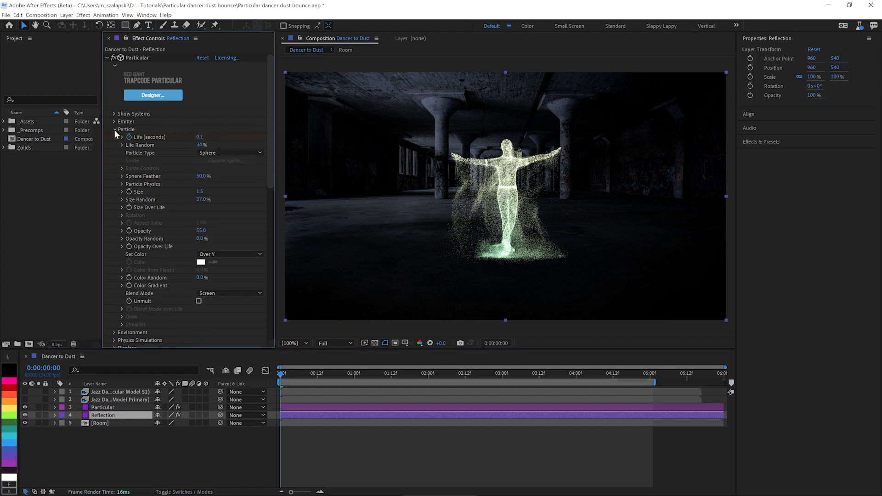
{"action": "left_click", "coordinate": [115, 190]}
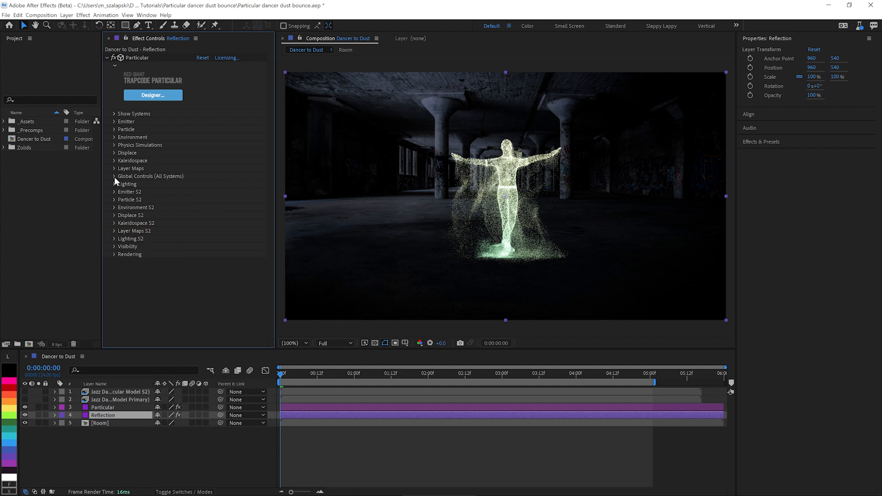
{"action": "left_click", "coordinate": [115, 176]}
{"action": "left_click", "coordinate": [122, 223]}
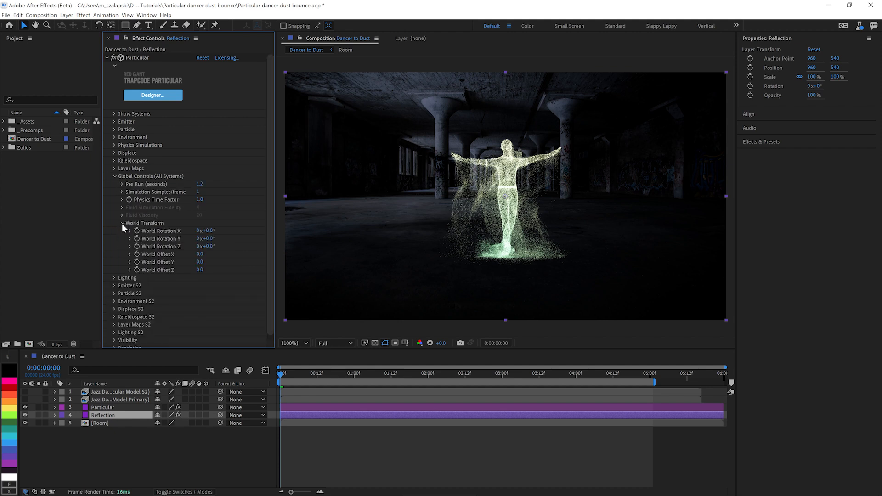
{"action": "left_click", "coordinate": [208, 239]}
{"action": "type", "text": "180"}
{"action": "key", "text": "Return"}
{"action": "left_click", "coordinate": [208, 246]}
{"action": "type", "text": "180"}
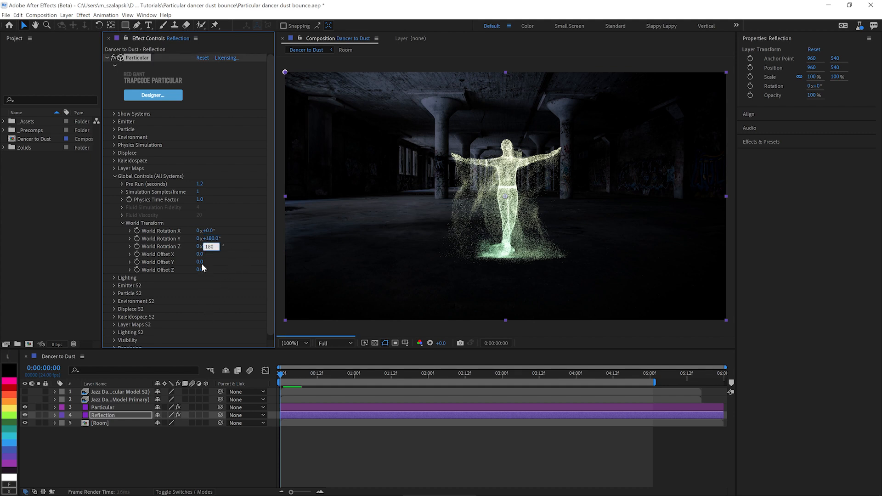
Step: Set the Reflection layer's World Offset Y to 540 so the flipped dancer meets the original's feet
{"action": "left_click", "coordinate": [201, 263]}
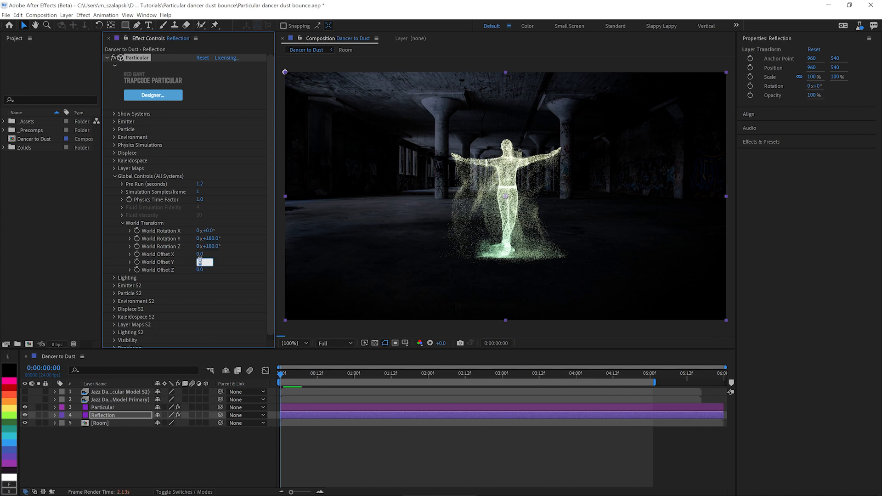
{"action": "type", "text": "540"}
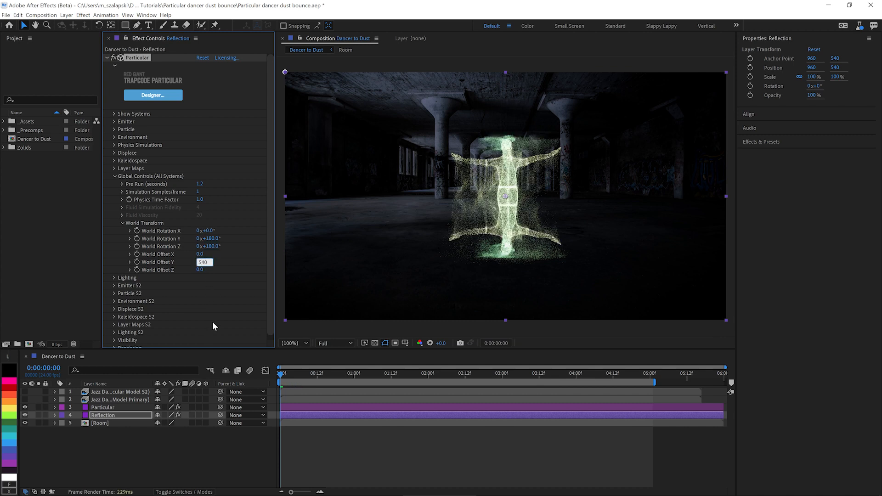
{"action": "key", "text": "Return"}
Step: Try 520 for the Reflection layer's World Offset Y, and settle on 530 to align the mirrored feet
{"action": "left_click", "coordinate": [203, 262]}
{"action": "type", "text": "5"}
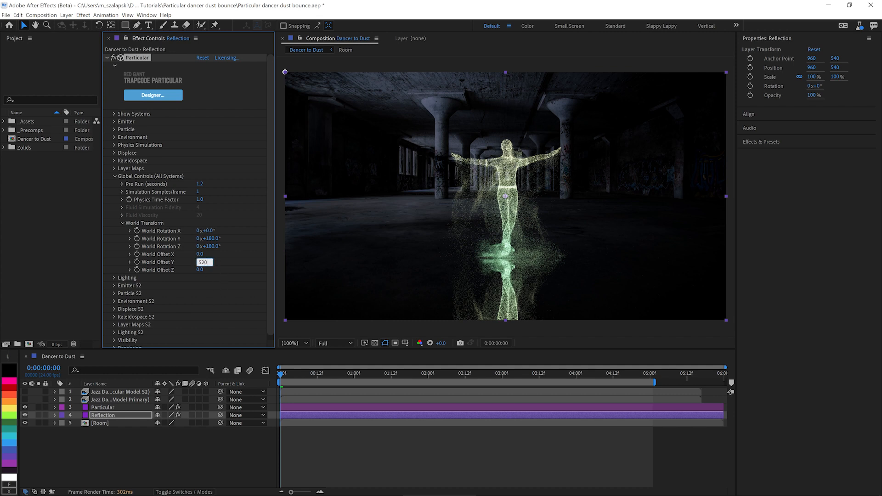
{"action": "type", "text": "20"}
{"action": "key", "text": "Return"}
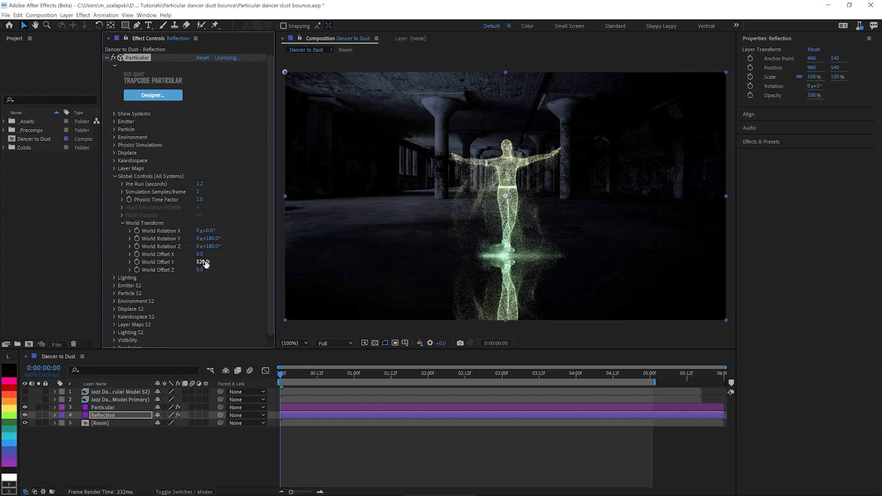
{"action": "left_click", "coordinate": [202, 262]}
{"action": "type", "text": "530"}
{"action": "key", "text": "Return"}
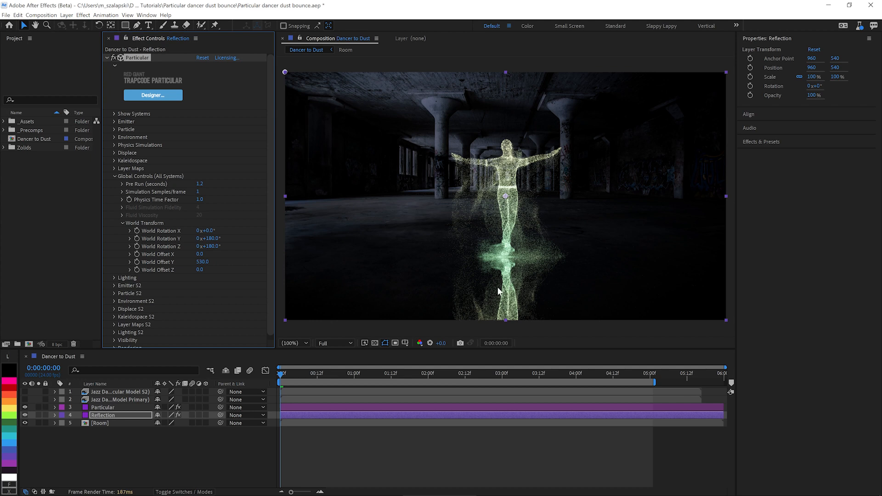
{"action": "left_click", "coordinate": [107, 58]}
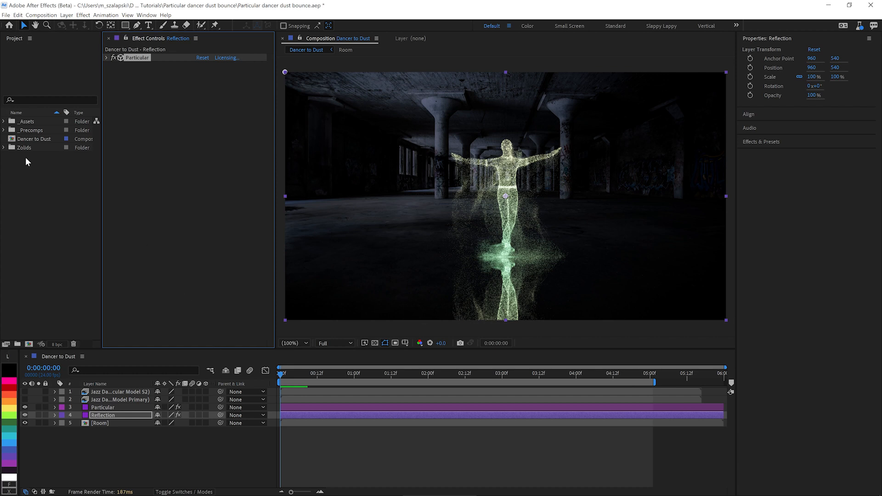
Step: Place Concrete06_disp.jpg from the _Assets folder in the Dancer to Dust composition, between the Particular and Reflection layers
{"action": "left_click", "coordinate": [3, 124]}
{"action": "left_click", "coordinate": [4, 122]}
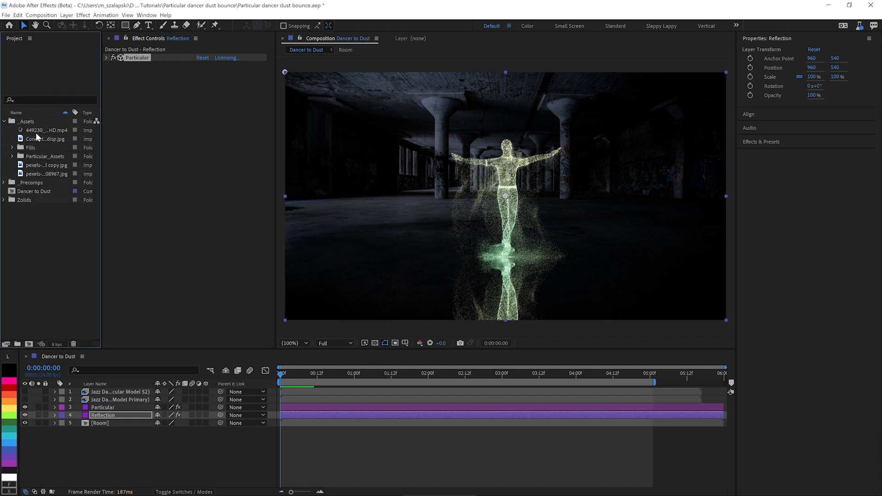
{"action": "left_click_drag", "start_coordinate": [43, 139], "coordinate": [96, 411]}
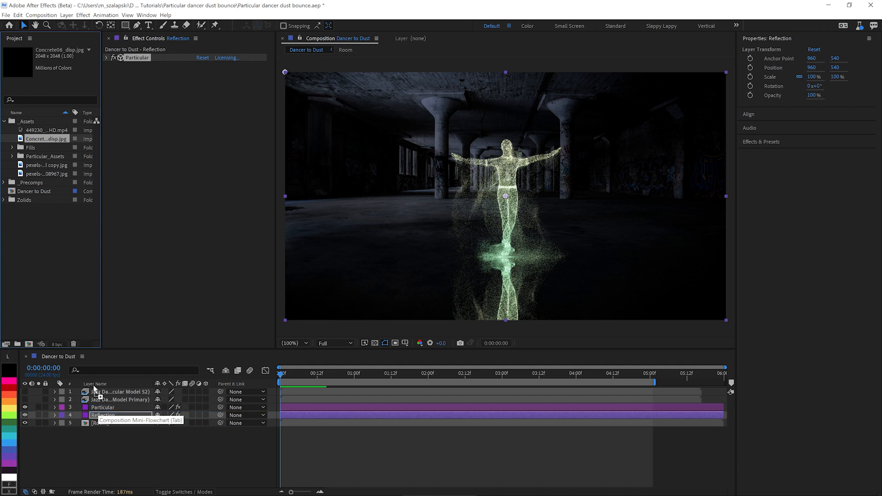
{"action": "left_click", "coordinate": [4, 121]}
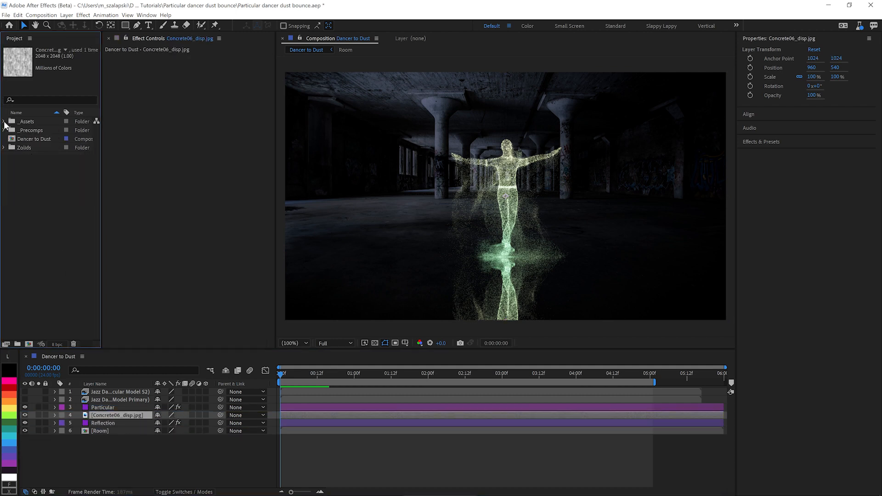
Step: Apply the Transform effect to the Concrete06_disp.jpg layer and set its Rotation to 90°
{"action": "left_click", "coordinate": [110, 417]}
{"action": "key", "text": "ctrl+space"}
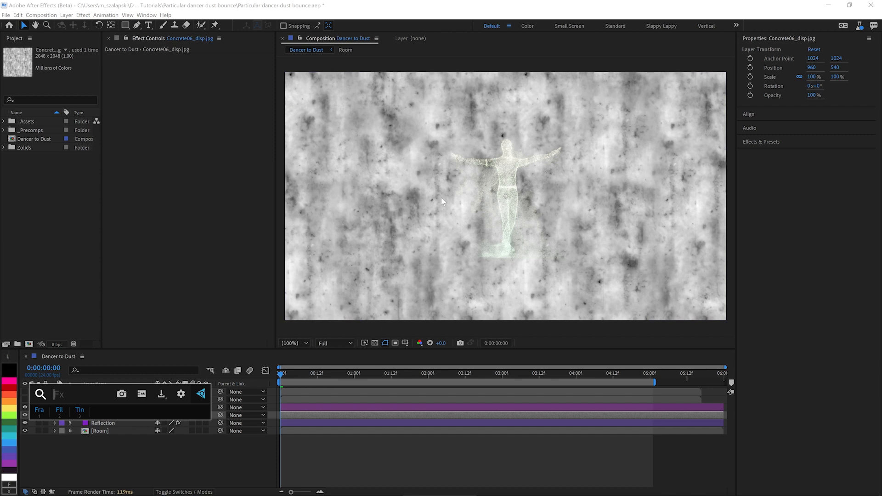
{"action": "type", "text": "tran"}
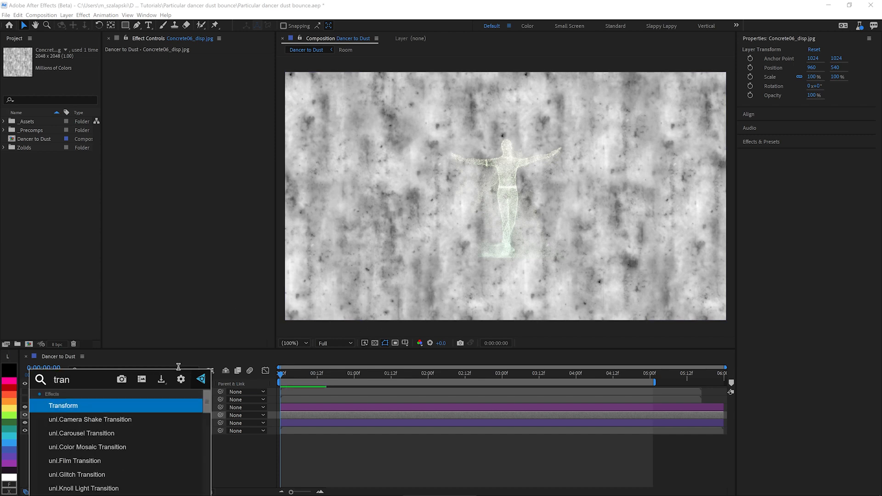
{"action": "key", "text": "Return"}
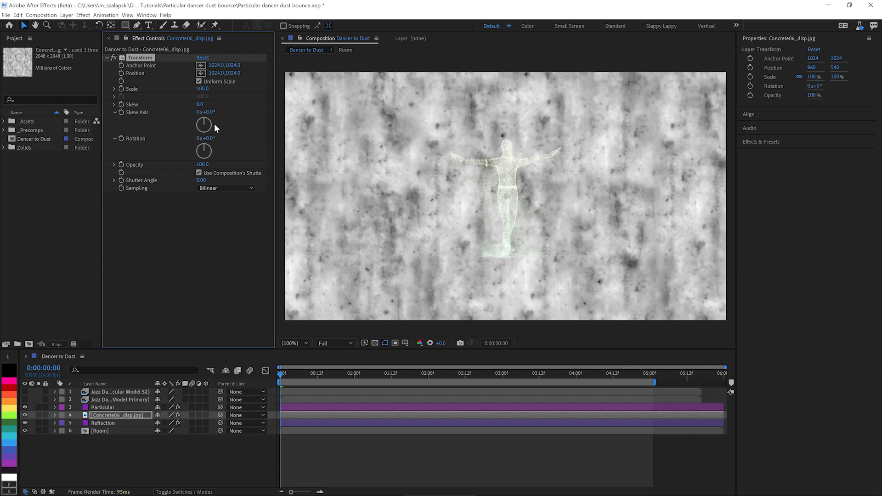
{"action": "left_click", "coordinate": [210, 138]}
{"action": "type", "text": "8"}
{"action": "type", "text": "0"}
{"action": "key", "text": "Return"}
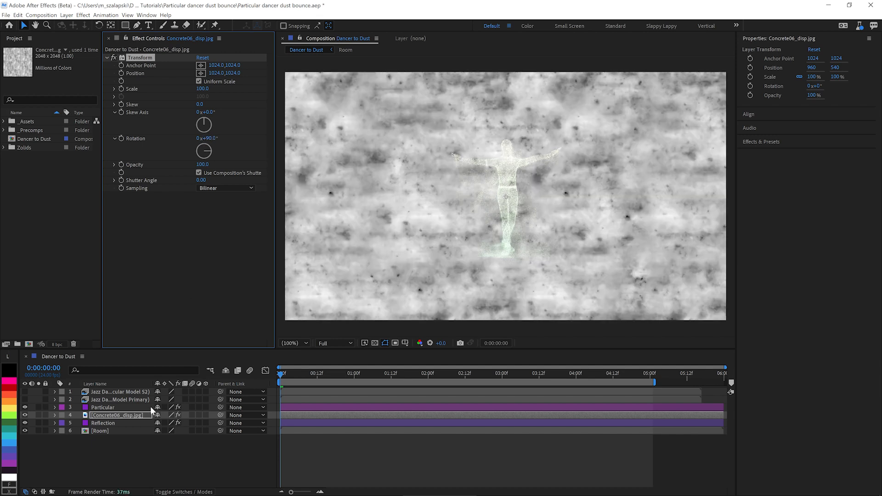
Step: Make the concrete layer 3D and set its X Rotation to 90° so it lies flat
{"action": "left_click", "coordinate": [206, 415]}
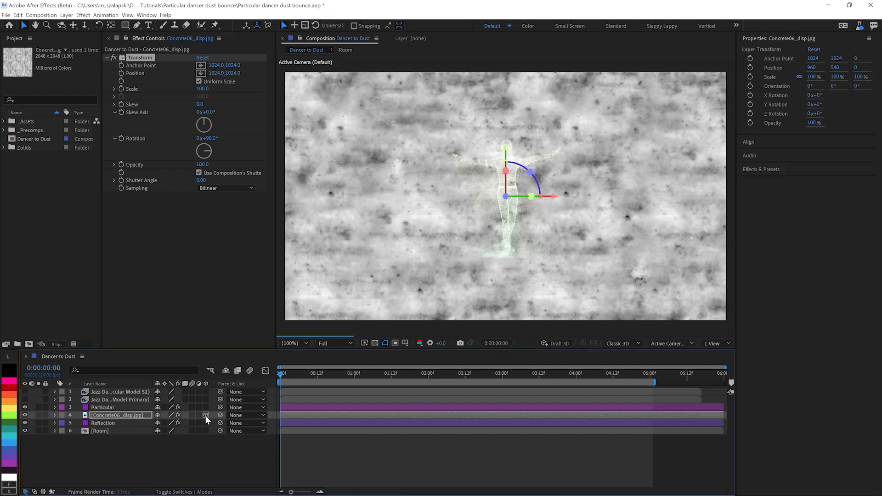
{"action": "key", "text": "r"}
{"action": "left_click", "coordinate": [168, 431]}
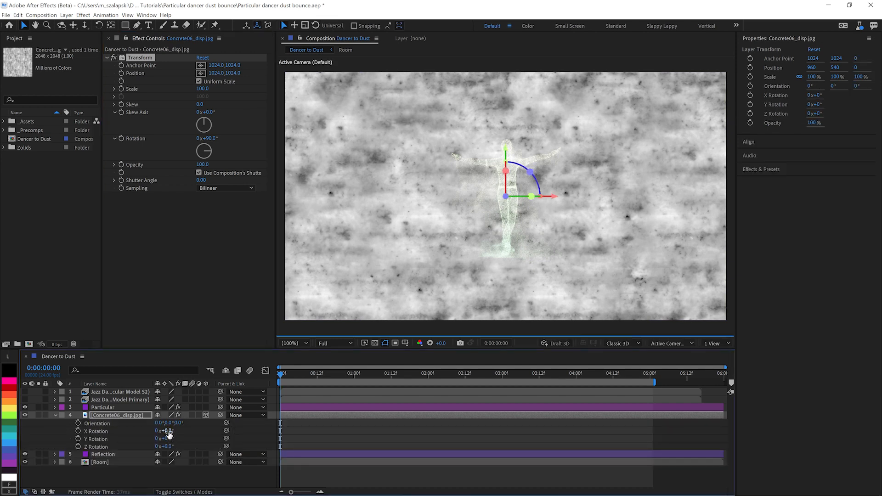
{"action": "type", "text": "90"}
{"action": "key", "text": "Return"}
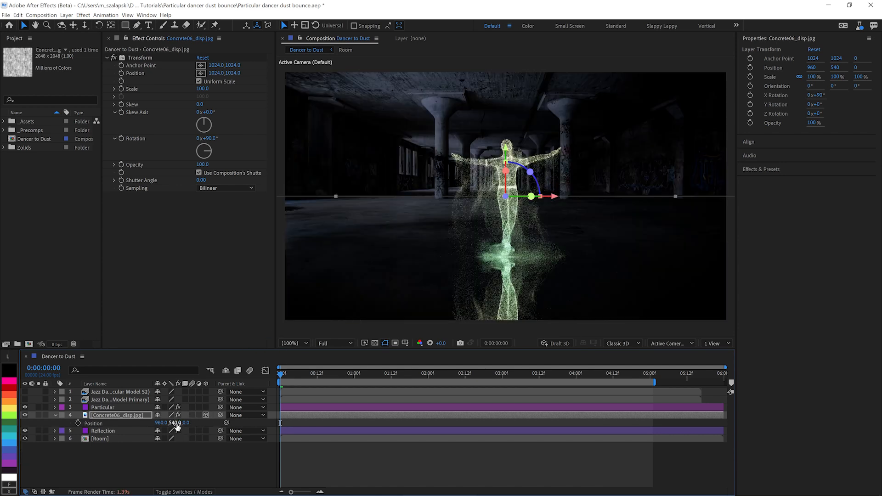
Step: Position the concrete plane as the floor, with Y Position 804 and Z Position -402
{"action": "key", "text": "p"}
{"action": "left_click_drag", "start_coordinate": [175, 423], "coordinate": [280, 443]}
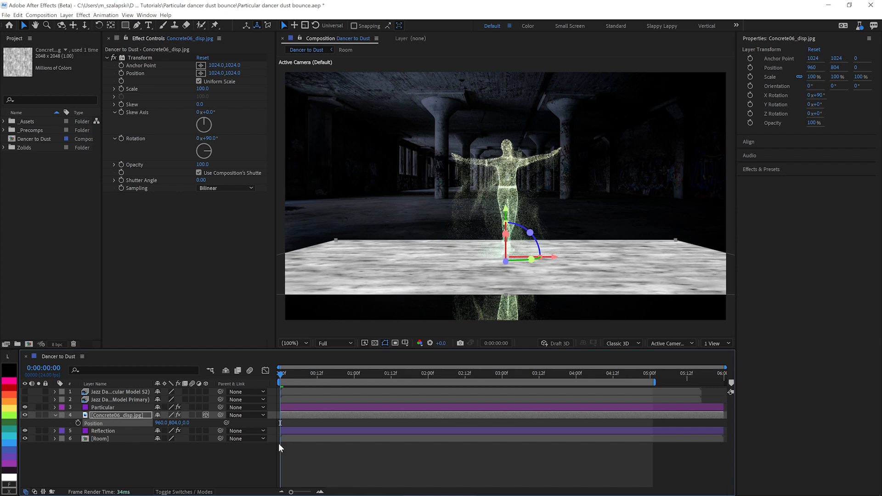
{"action": "left_click", "coordinate": [186, 429], "text": "shift"}
{"action": "left_click_drag", "start_coordinate": [184, 423], "coordinate": [135, 427]}
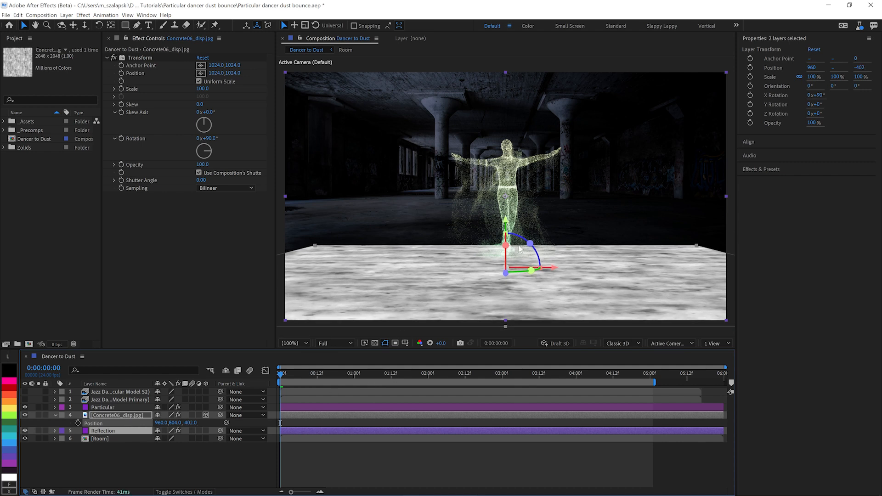
{"action": "left_click", "coordinate": [129, 422]}
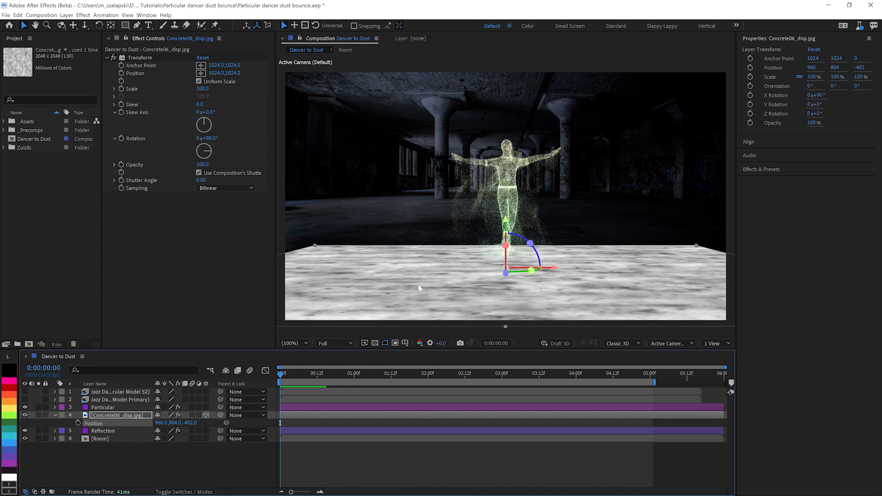
Step: Pre-compose the concrete layer as Blur Map, moving all attributes into the new composition
{"action": "left_click", "coordinate": [121, 418]}
{"action": "key", "text": "ctrl+shift+c"}
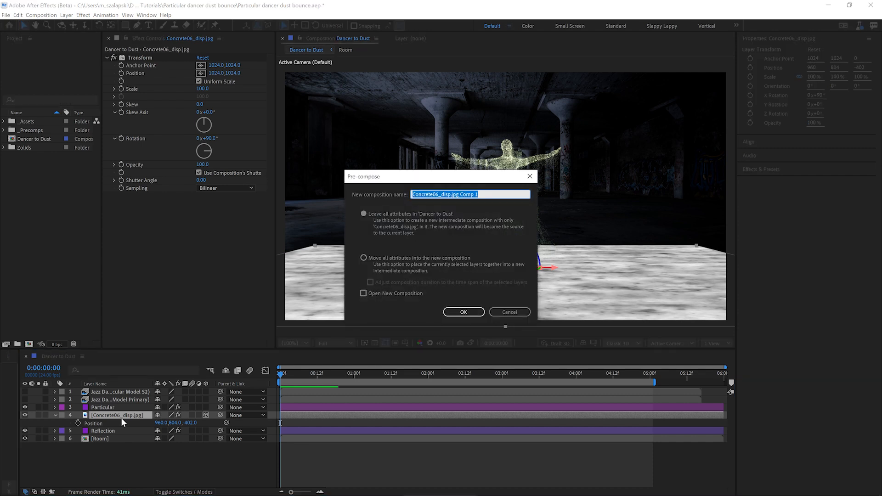
{"action": "type", "text": "Reflec"}
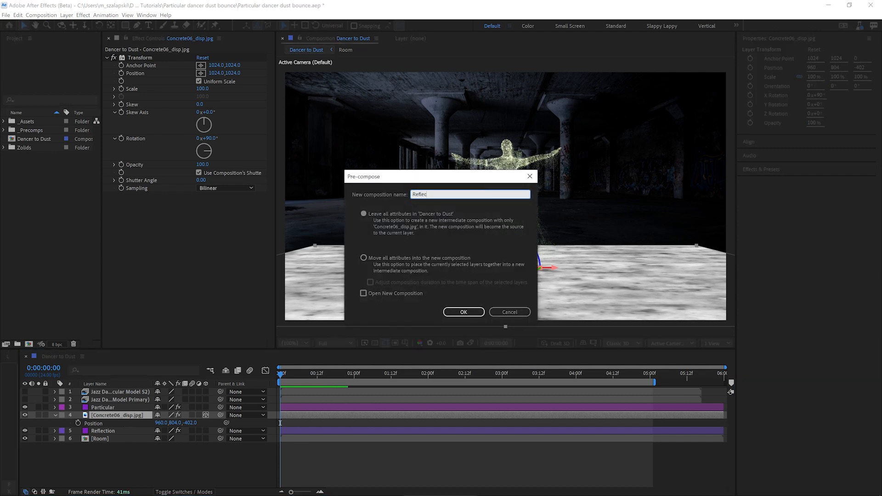
{"action": "type", "text": "tion Map"}
{"action": "key", "text": "ctrl+shift+Right"}
{"action": "type", "text": "Blur Map"}
{"action": "left_click", "coordinate": [407, 258]}
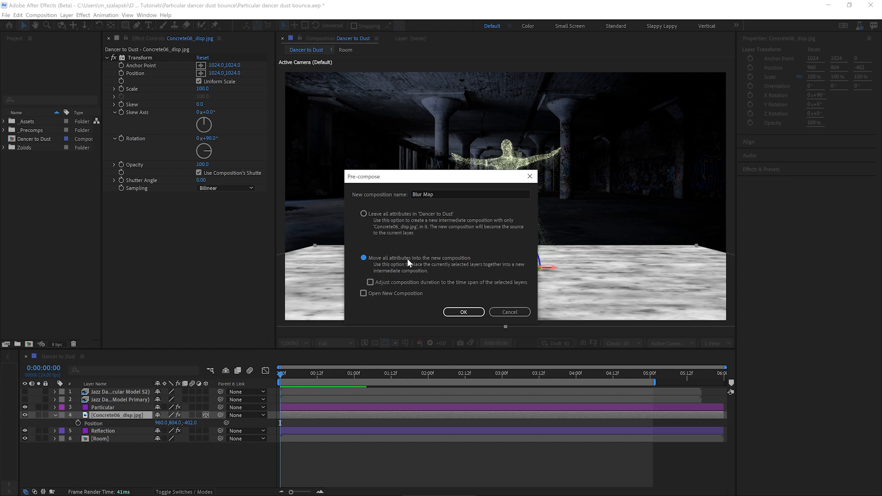
{"action": "left_click", "coordinate": [469, 312]}
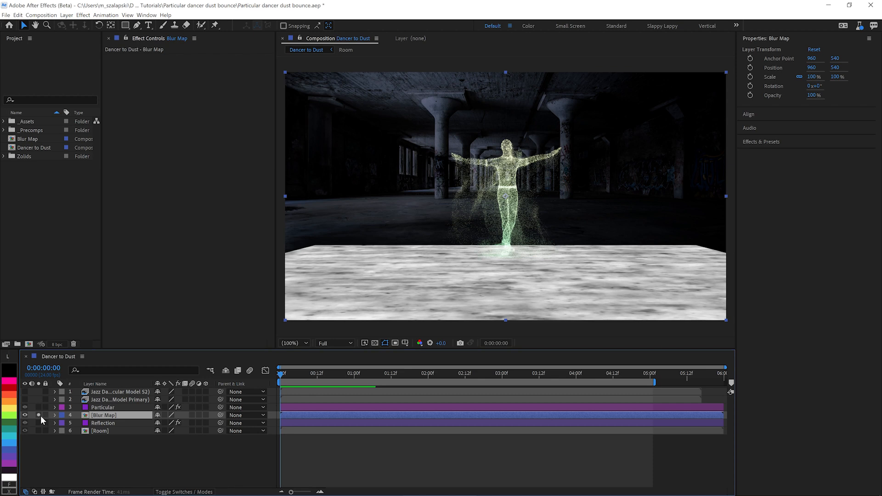
Step: Enable Collapse Transformations on the Blur Map layer and add a one-node camera with the 35mm preset
{"action": "left_click", "coordinate": [164, 415]}
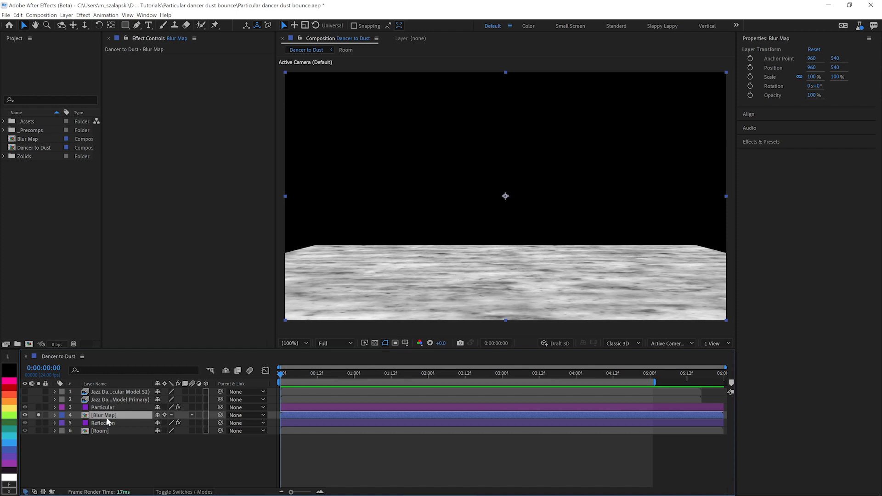
{"action": "left_click", "coordinate": [67, 15]}
{"action": "mouse_move", "coordinate": [79, 27]}
{"action": "left_click", "coordinate": [225, 52]}
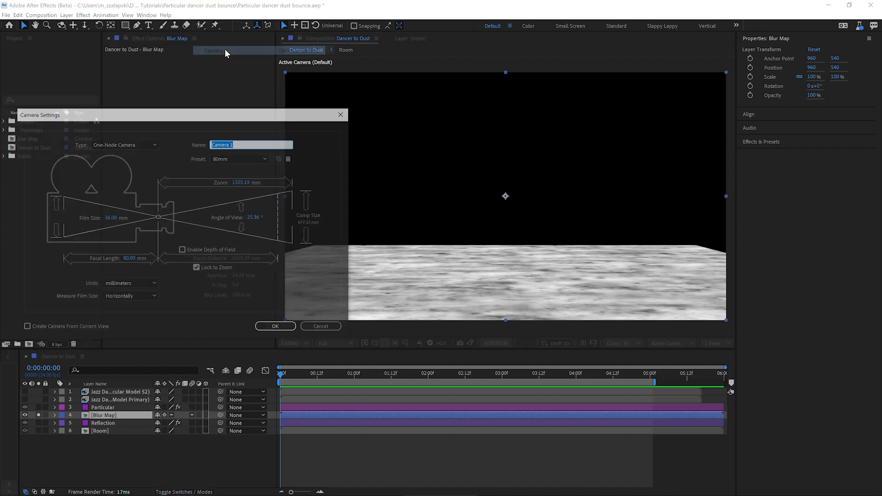
{"action": "left_click", "coordinate": [224, 158]}
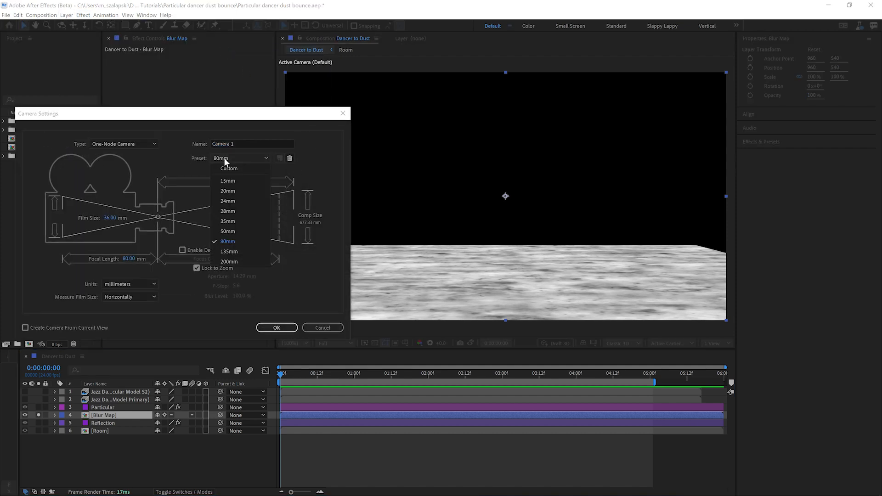
{"action": "left_click", "coordinate": [231, 221]}
{"action": "left_click", "coordinate": [278, 327]}
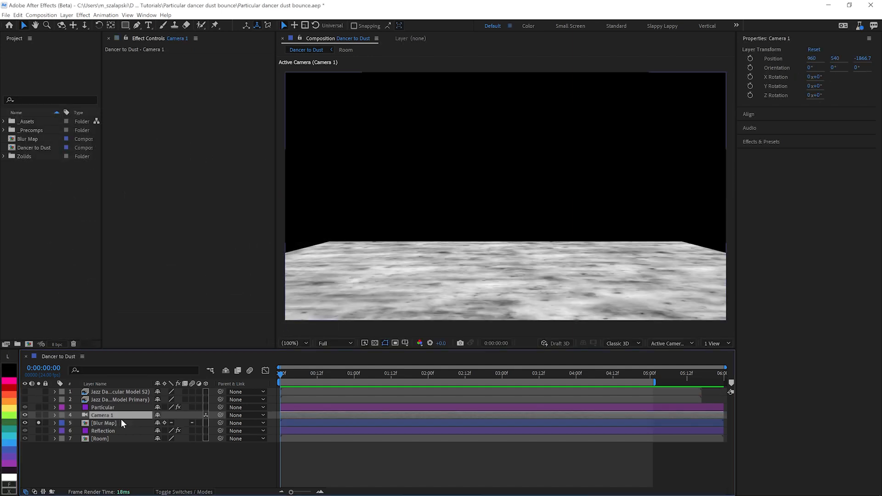
Step: Try Camera 1 at Y Position 857, look inside the Blur Map composition, and reset the camera's position
{"action": "key", "text": "p"}
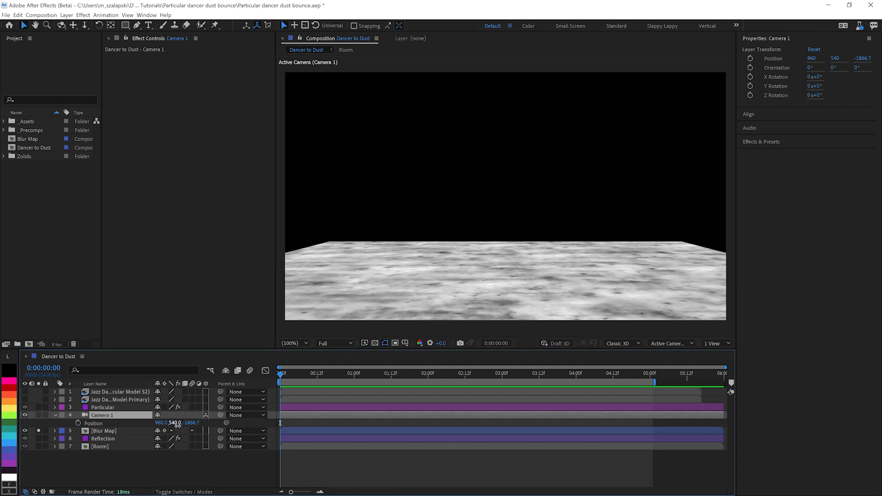
{"action": "left_click_drag", "start_coordinate": [172, 422], "coordinate": [319, 429]}
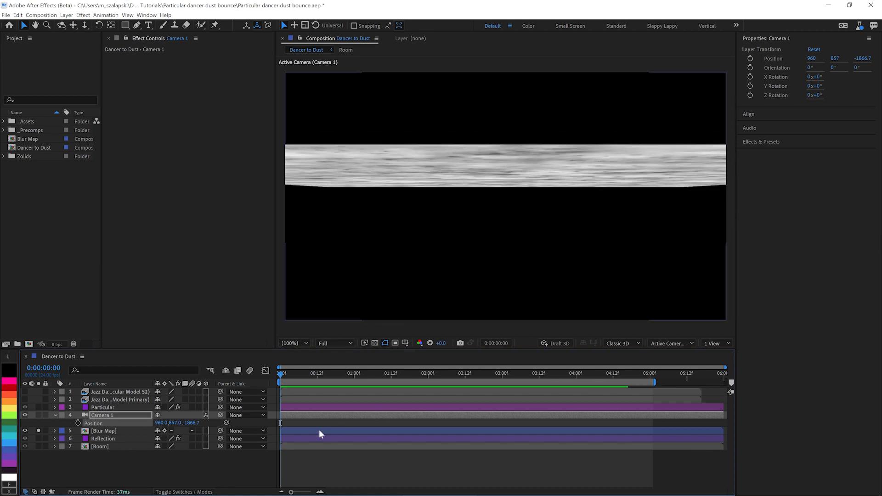
{"action": "double_click", "coordinate": [98, 432]}
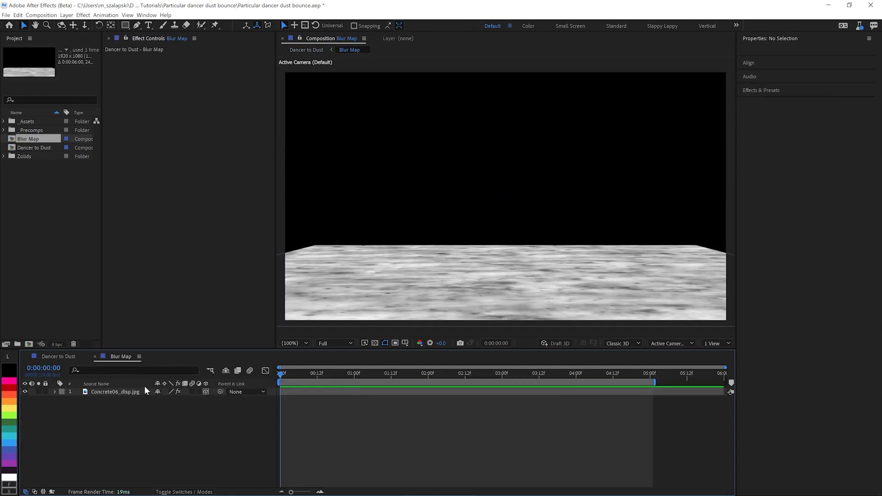
{"action": "left_click", "coordinate": [67, 360]}
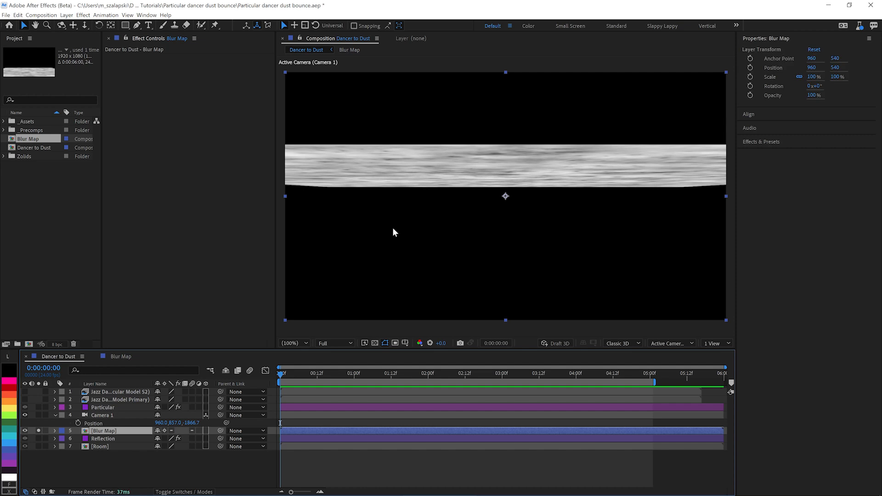
{"action": "right_click", "coordinate": [98, 423]}
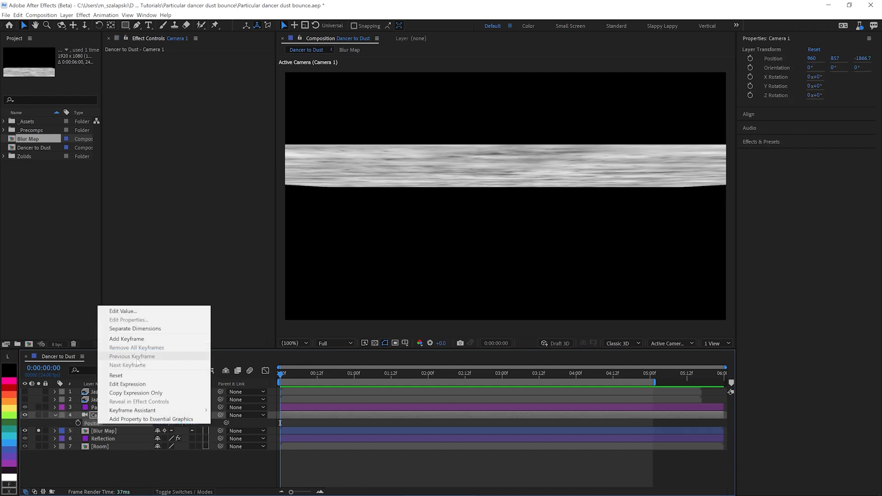
{"action": "left_click", "coordinate": [128, 376]}
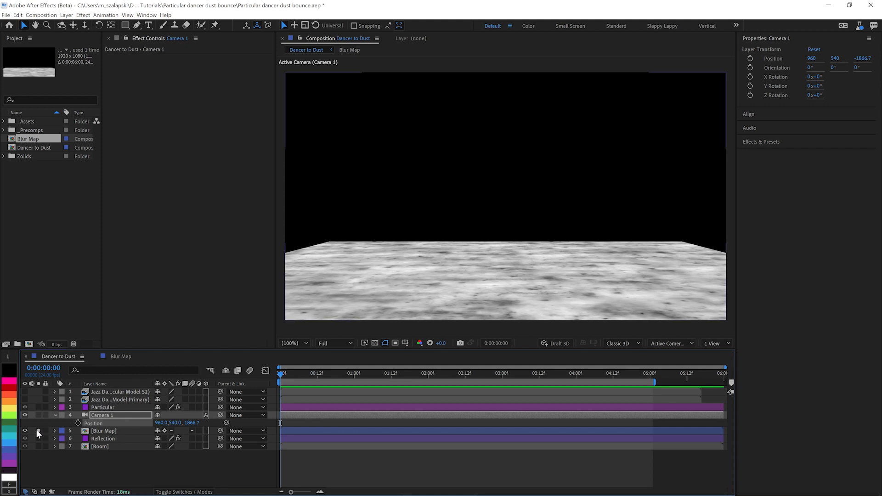
Step: Unsolo and hide the Blur Map layer, and apply Compound Blur to the Reflection layer
{"action": "left_click", "coordinate": [101, 439]}
{"action": "key", "text": "ctrl+space"}
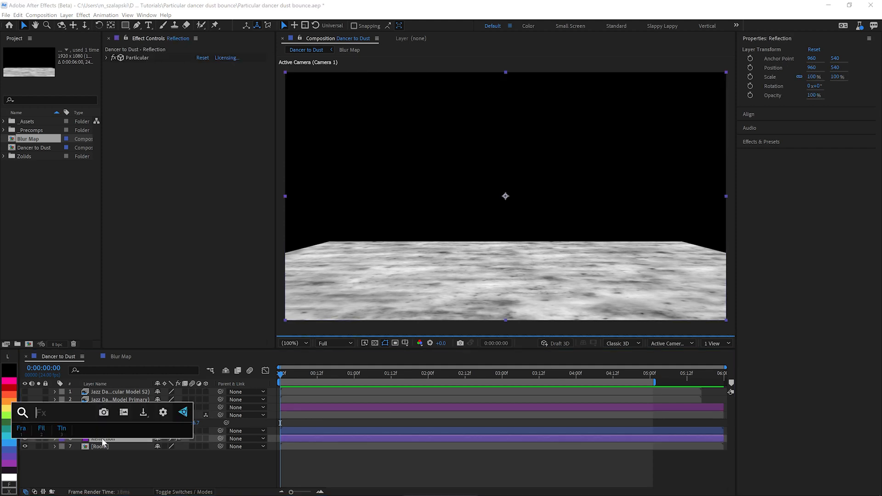
{"action": "type", "text": "comp"}
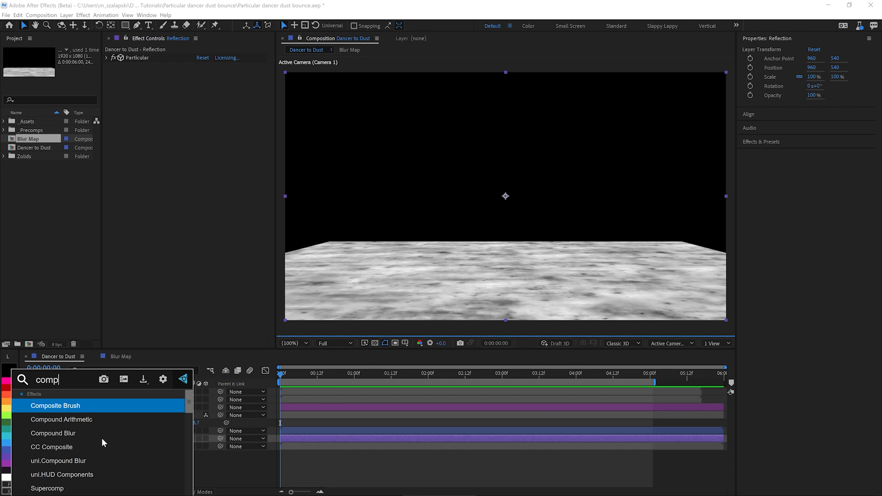
{"action": "left_click", "coordinate": [102, 434]}
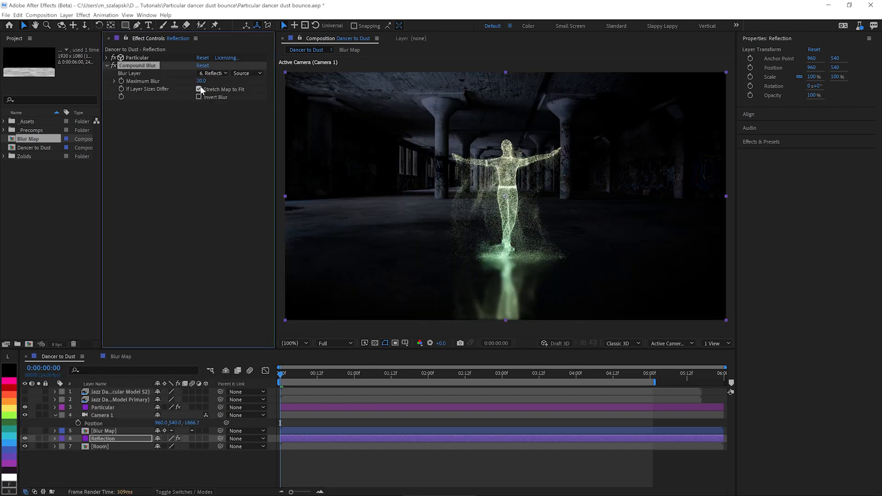
Step: Set Compound Blur's Blur Layer to Blur Map and Maximum Blur to 154, and move Camera 1 above the Particular layer
{"action": "left_click", "coordinate": [210, 73]}
{"action": "left_click", "coordinate": [229, 118]}
{"action": "left_click_drag", "start_coordinate": [264, 85], "coordinate": [269, 85]}
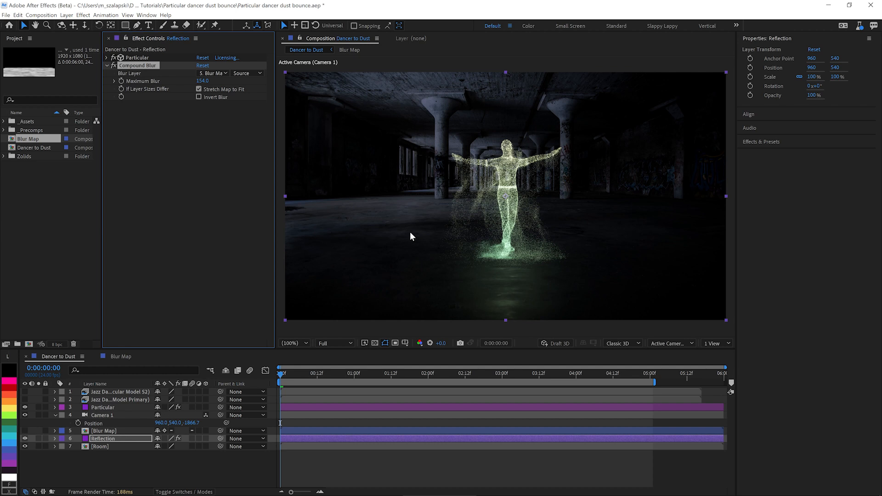
{"action": "left_click_drag", "start_coordinate": [137, 416], "coordinate": [109, 406]}
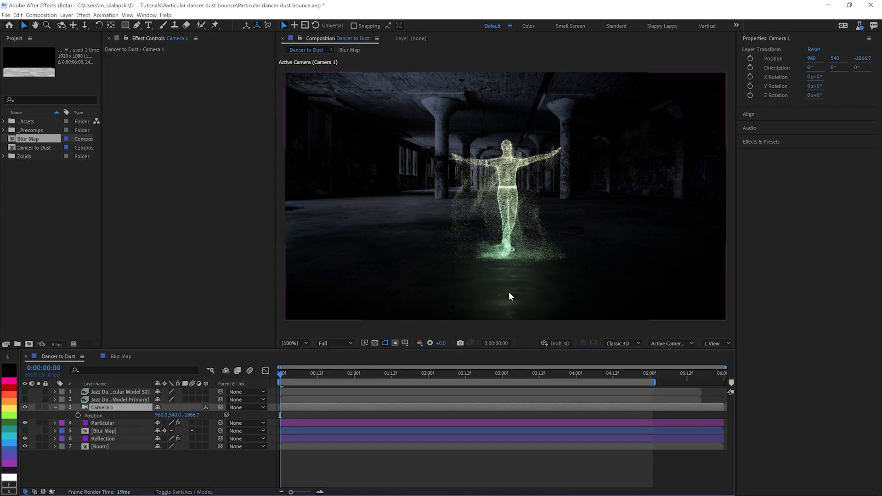
Step: Open the Blur Map composition and apply the Levels effect to the Concrete06_disp.jpg layer
{"action": "double_click", "coordinate": [105, 433]}
{"action": "left_click", "coordinate": [111, 394]}
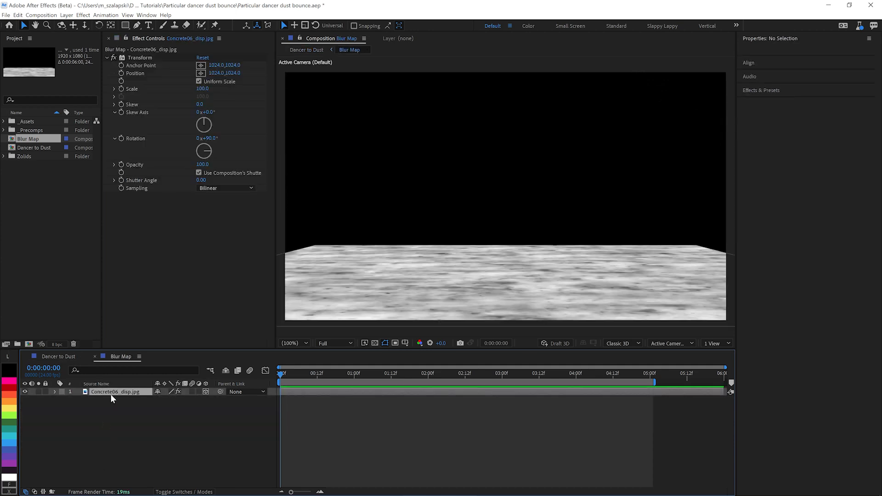
{"action": "key", "text": "ctrl+space"}
{"action": "type", "text": "lev"}
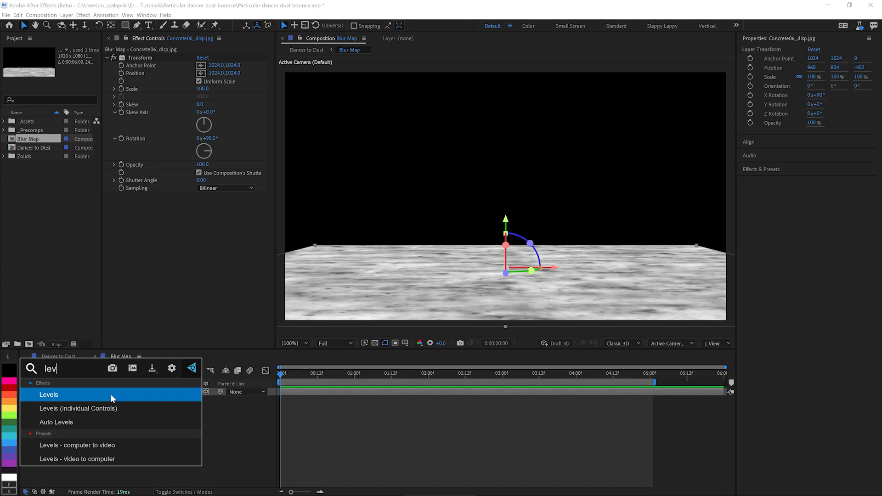
{"action": "key", "text": "Return"}
Step: Increase the concrete map's contrast in Levels with Input Black about 117, Input White 235 and Output Black 8
{"action": "left_click_drag", "start_coordinate": [131, 249], "coordinate": [169, 248]}
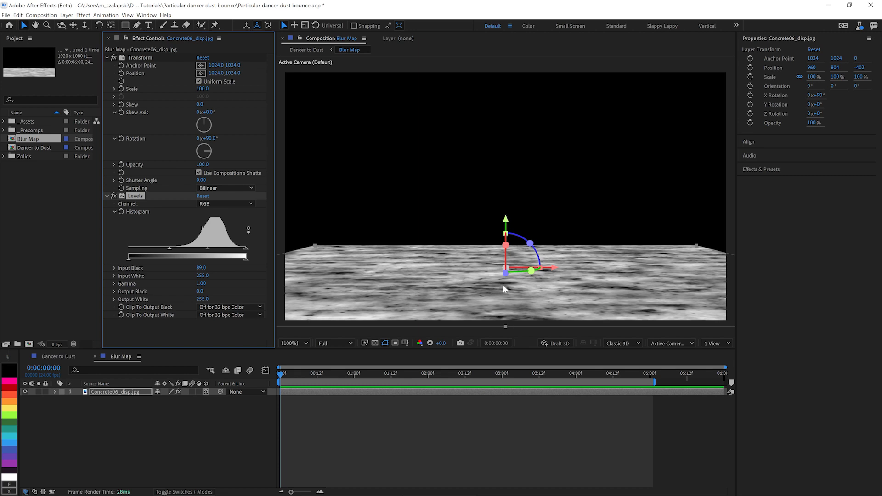
{"action": "left_click_drag", "start_coordinate": [169, 248], "coordinate": [173, 248]}
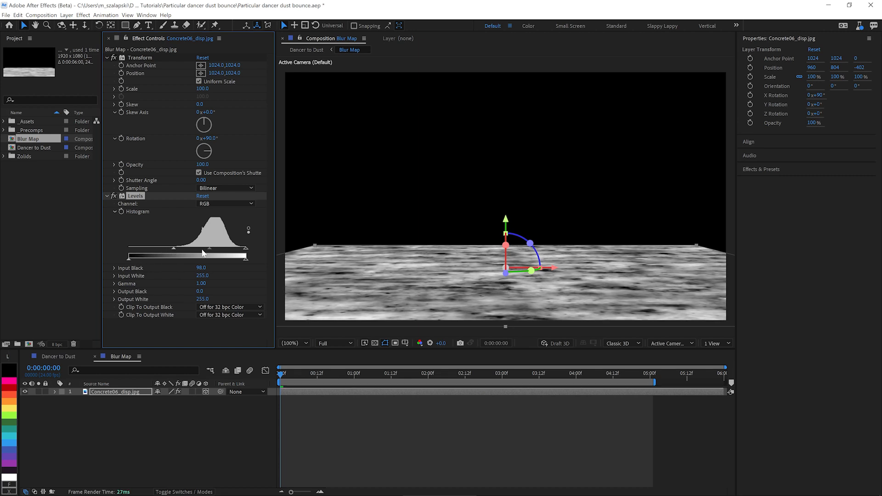
{"action": "left_click_drag", "start_coordinate": [249, 249], "coordinate": [237, 251]}
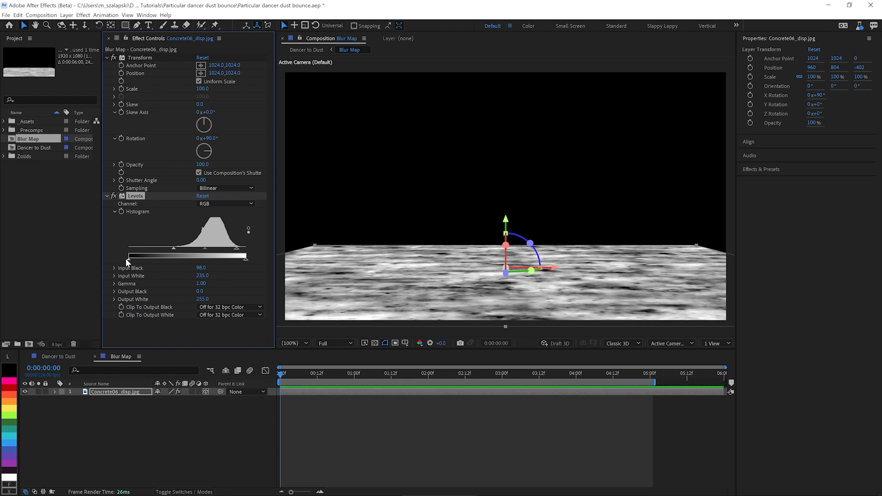
{"action": "left_click_drag", "start_coordinate": [130, 260], "coordinate": [182, 252]}
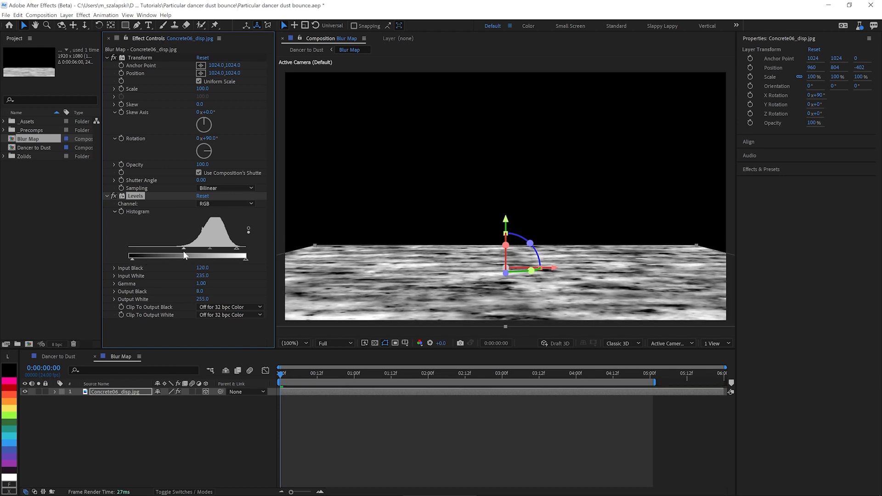
Step: In the Dancer to Dust composition, set the Reflection layer's Compound Blur Maximum Blur to 89
{"action": "left_click", "coordinate": [62, 356]}
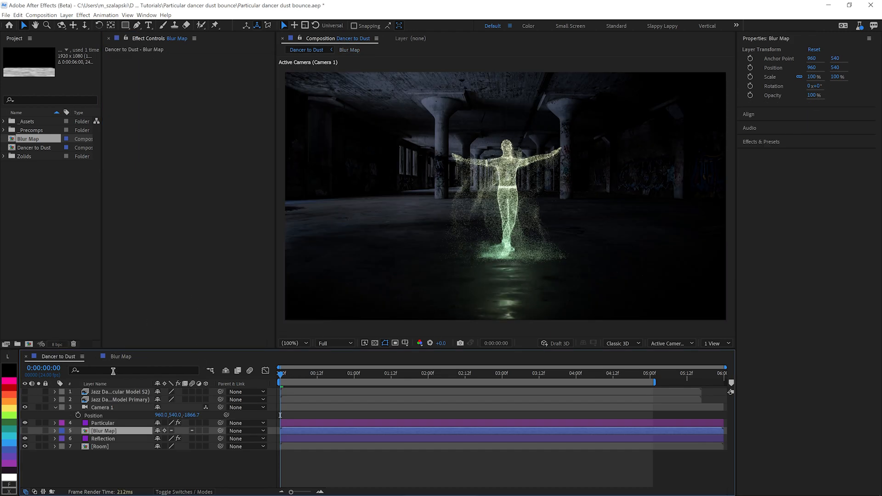
{"action": "left_click", "coordinate": [105, 437]}
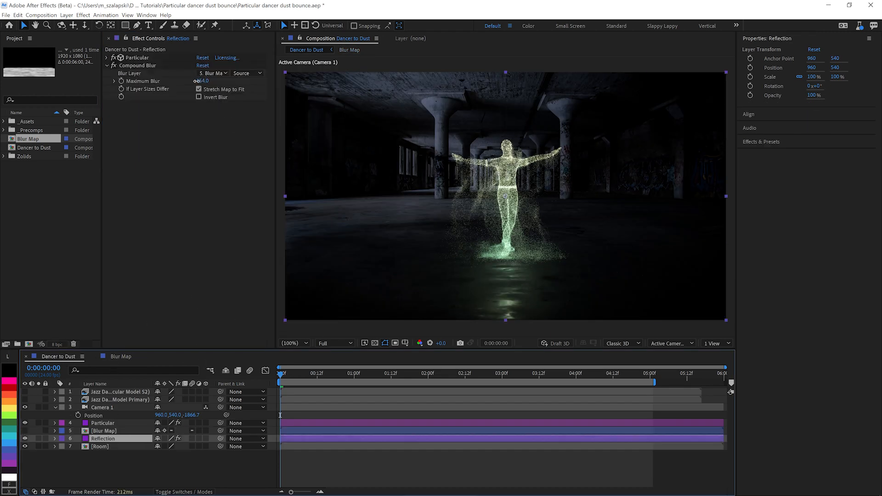
{"action": "left_click", "coordinate": [175, 66]}
{"action": "left_click_drag", "start_coordinate": [175, 82], "coordinate": [174, 83]}
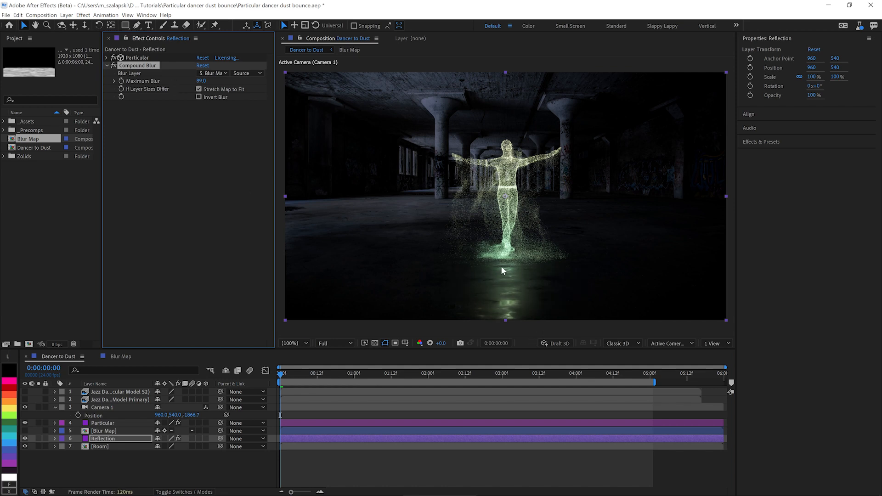
Step: Apply uni.Gradient Ramp to the concrete layer in the Blur Map composition and set its Blend Mode to Multiply
{"action": "left_click", "coordinate": [125, 358]}
{"action": "key", "text": "ctrl+space"}
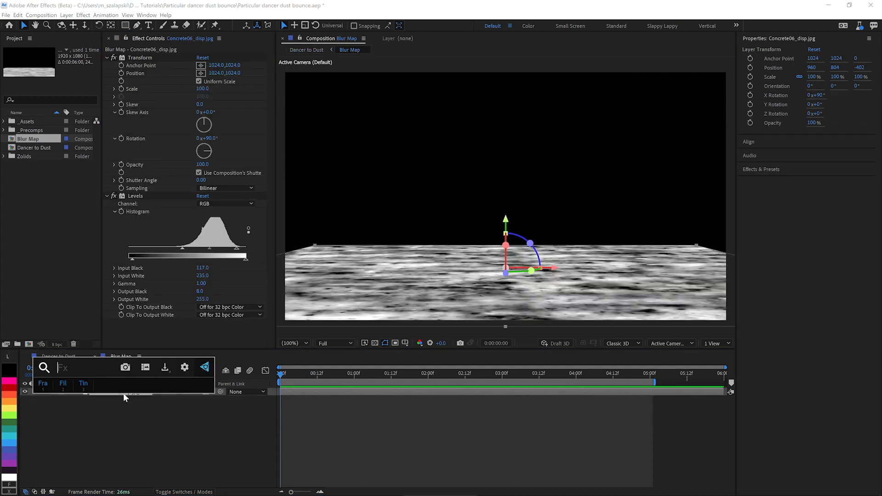
{"action": "type", "text": "uni.g"}
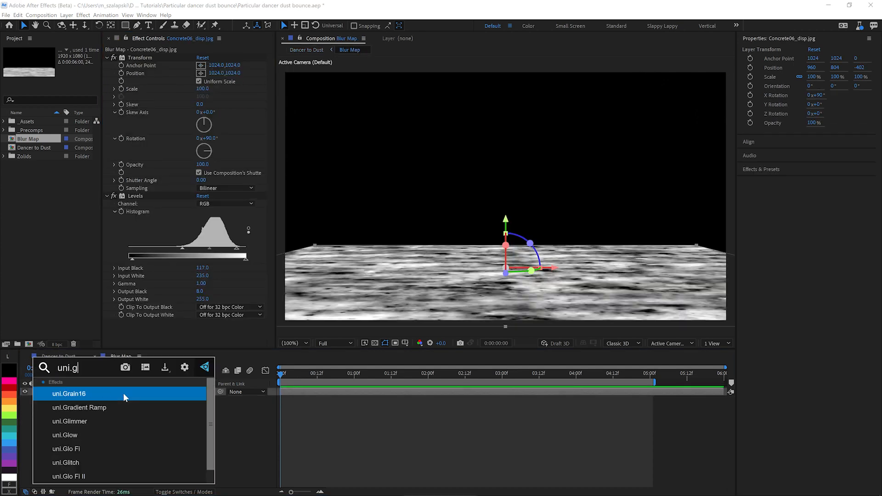
{"action": "type", "text": "r"}
{"action": "key", "text": "Down"}
{"action": "key", "text": "Return"}
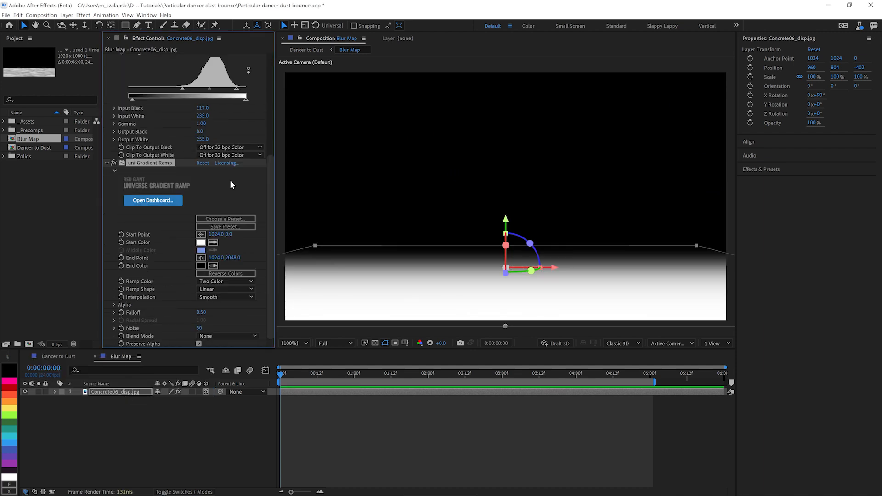
{"action": "left_click", "coordinate": [222, 336]}
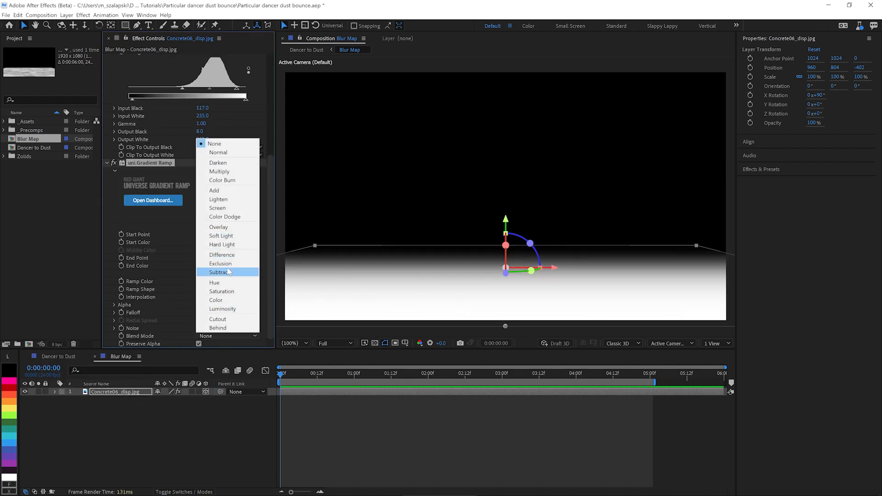
{"action": "left_click", "coordinate": [219, 172]}
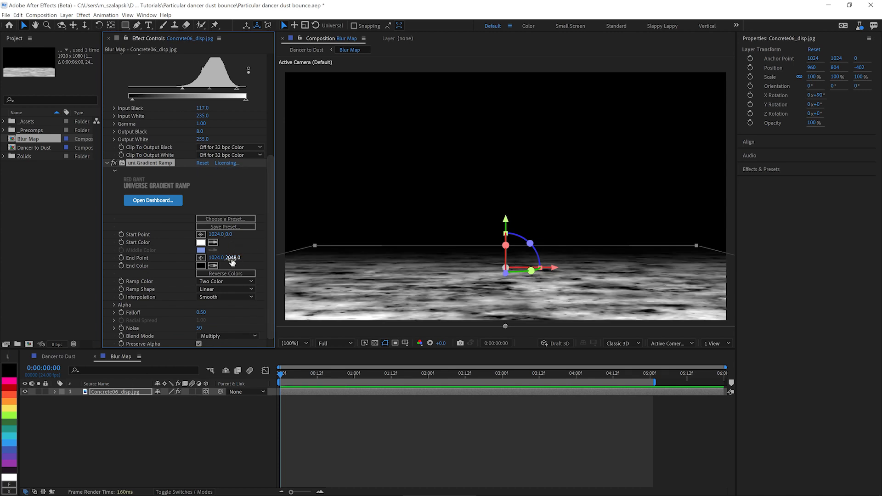
Step: Set the Gradient Ramp's End Point Y to 1836 and its End Color to dark gray 1B1B1B
{"action": "left_click_drag", "start_coordinate": [232, 262], "coordinate": [126, 267]}
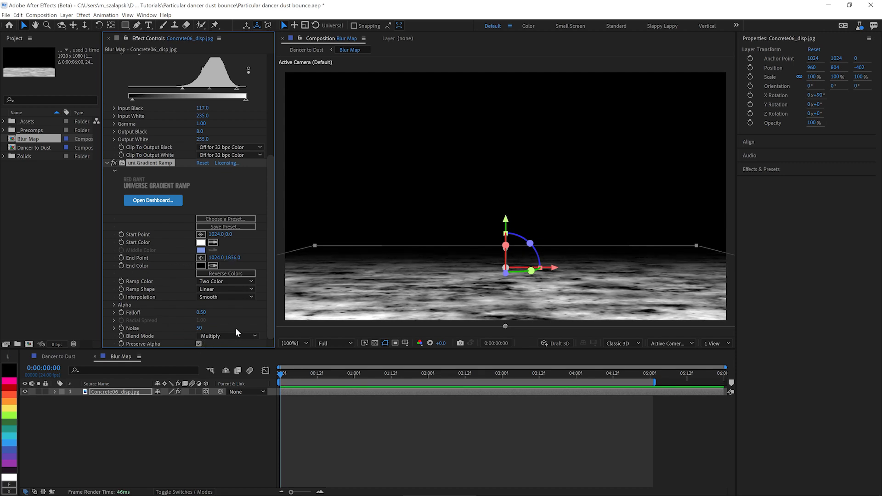
{"action": "left_click", "coordinate": [205, 265]}
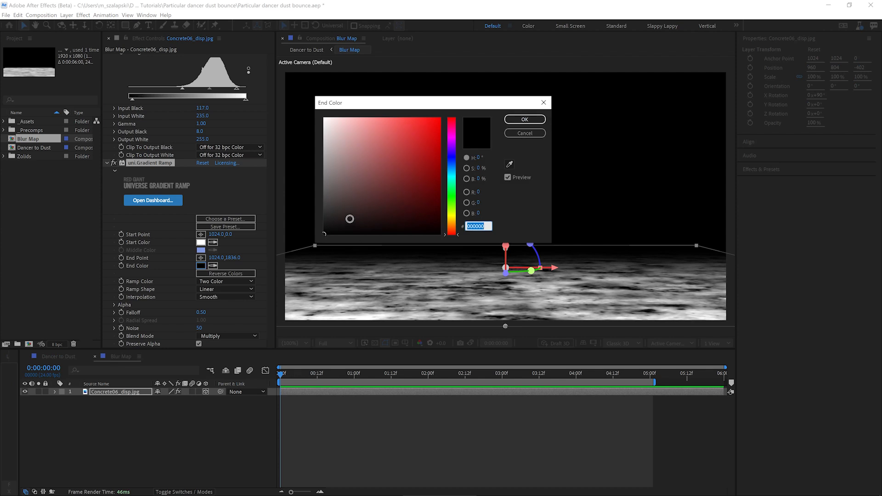
{"action": "left_click_drag", "start_coordinate": [349, 216], "coordinate": [313, 222]}
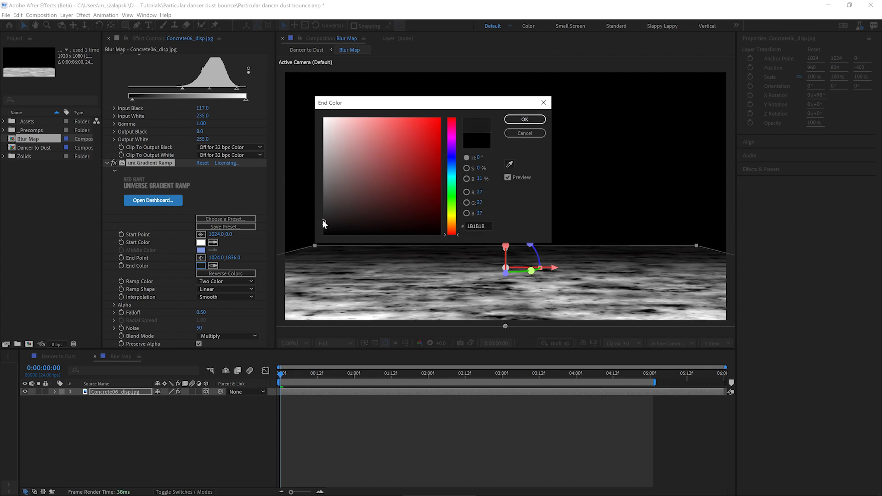
{"action": "left_click", "coordinate": [528, 120]}
Step: Return to the Dancer to Dust composition and hide the Reflection layer, leaving the Room layer visible
{"action": "left_click", "coordinate": [69, 356]}
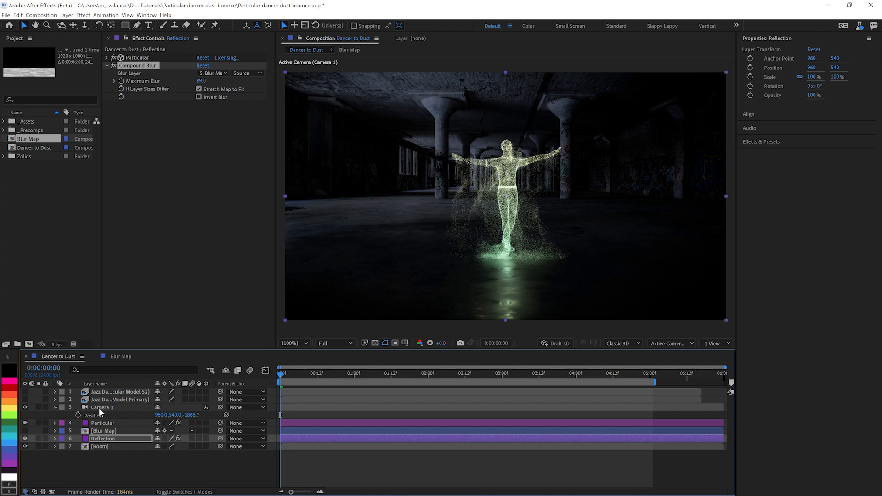
{"action": "left_click", "coordinate": [98, 424]}
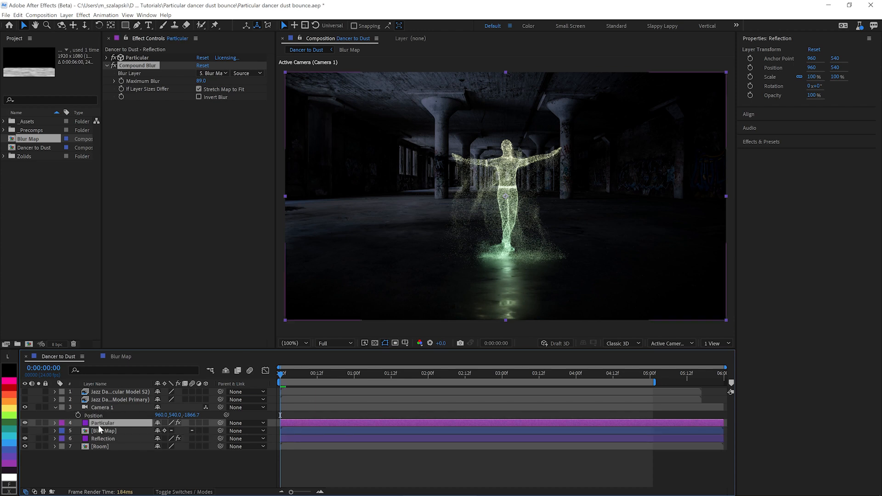
{"action": "left_click", "coordinate": [24, 440]}
{"action": "left_click", "coordinate": [24, 446]}
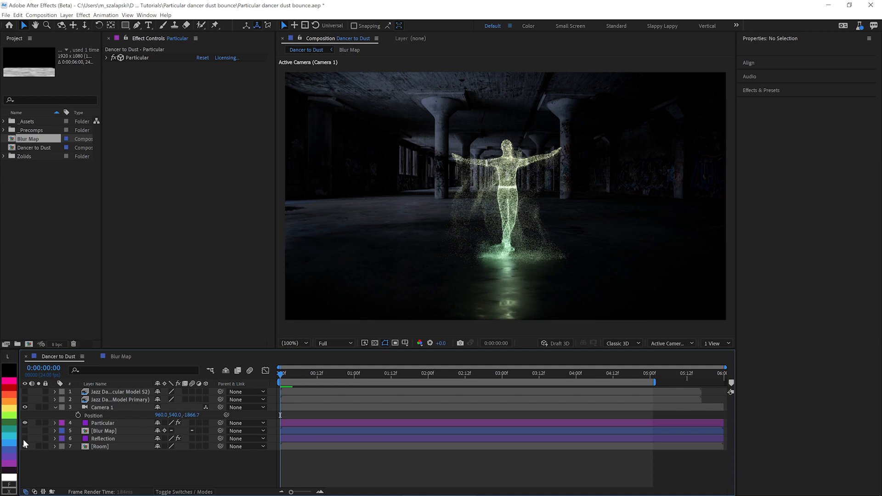
Step: Set the Particle Amount in the Particular layer's Rendering settings to 10%
{"action": "left_click", "coordinate": [98, 425]}
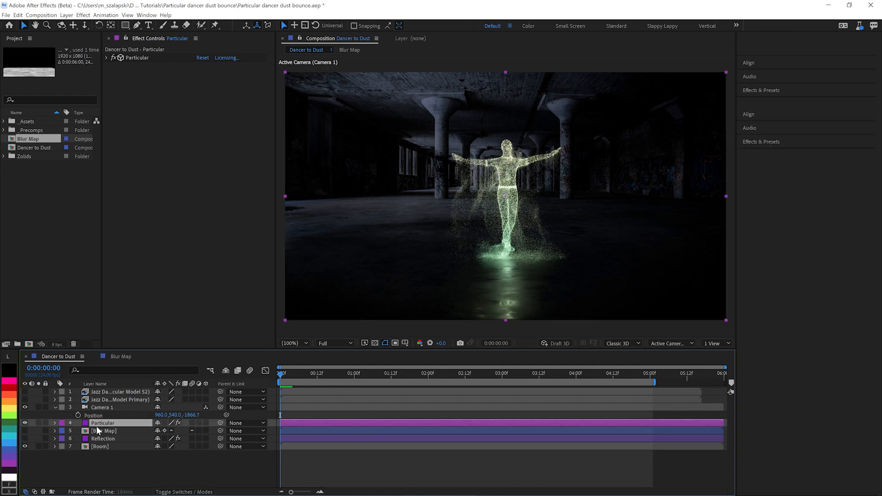
{"action": "left_click", "coordinate": [105, 58]}
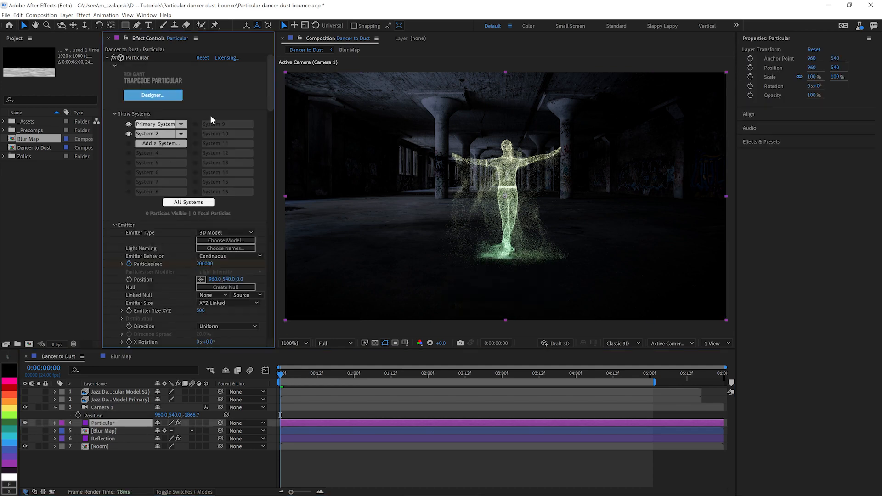
{"action": "left_click_drag", "start_coordinate": [268, 107], "coordinate": [260, 335]}
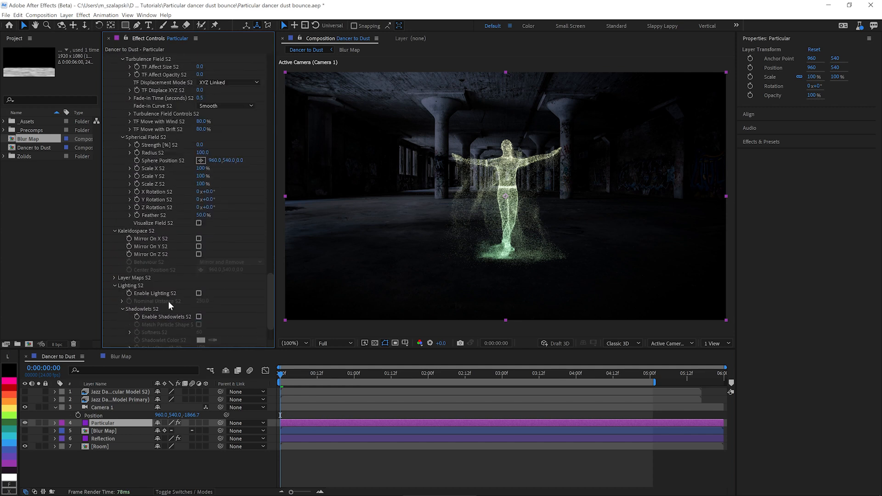
{"action": "left_click", "coordinate": [114, 231]}
{"action": "left_click", "coordinate": [115, 246]}
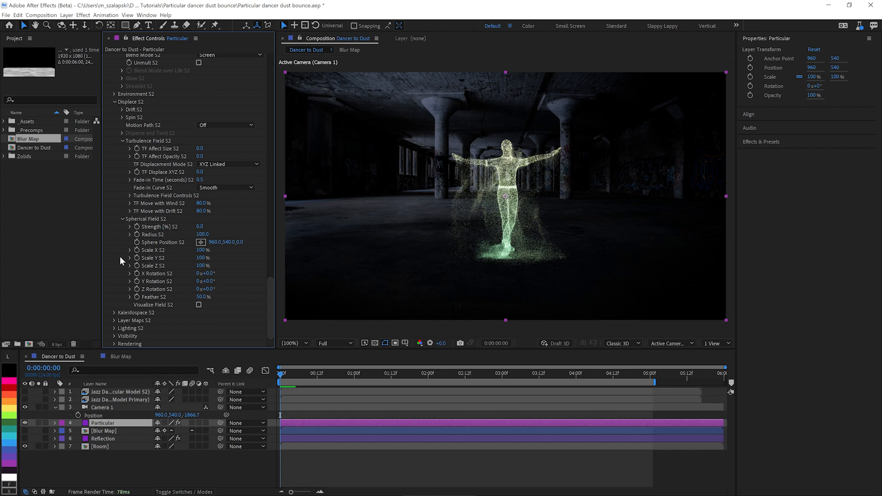
{"action": "left_click", "coordinate": [113, 344]}
{"action": "left_click", "coordinate": [203, 320]}
{"action": "type", "text": "1"}
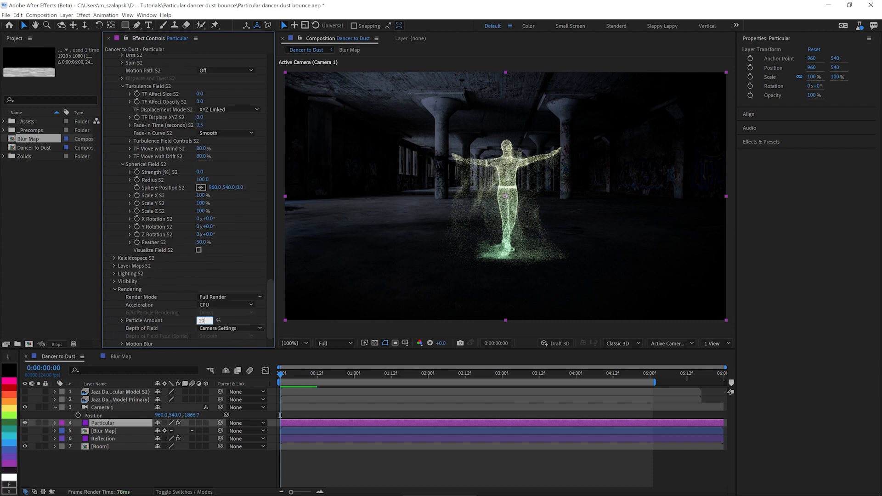
{"action": "type", "text": "0"}
{"action": "key", "text": "Return"}
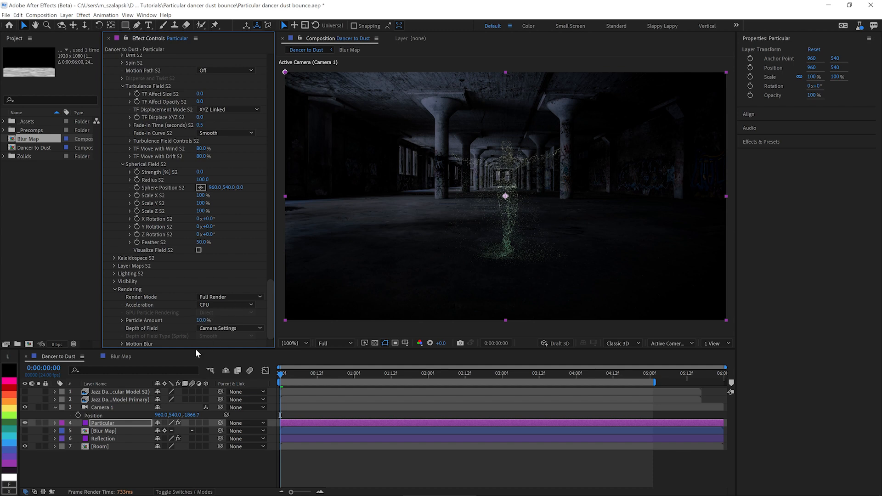
Step: Make the Room layer 3D and push it back to a Z Position of 1993
{"action": "left_click", "coordinate": [108, 448]}
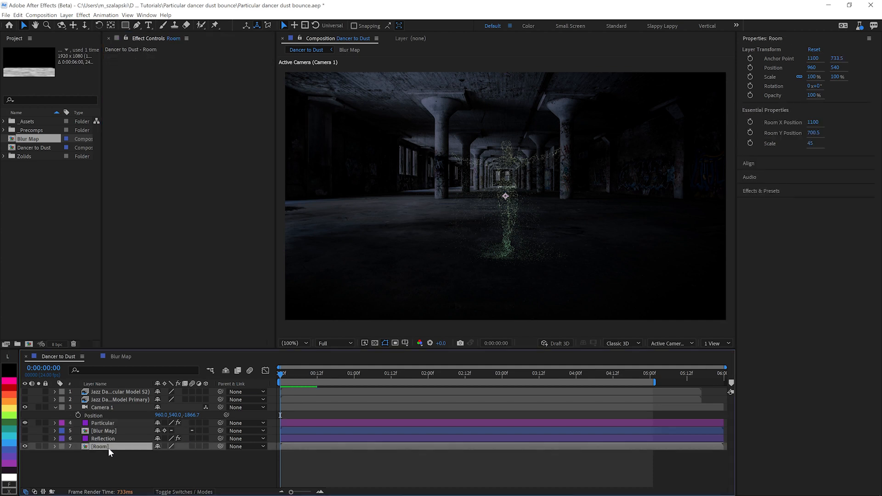
{"action": "left_click", "coordinate": [205, 446]}
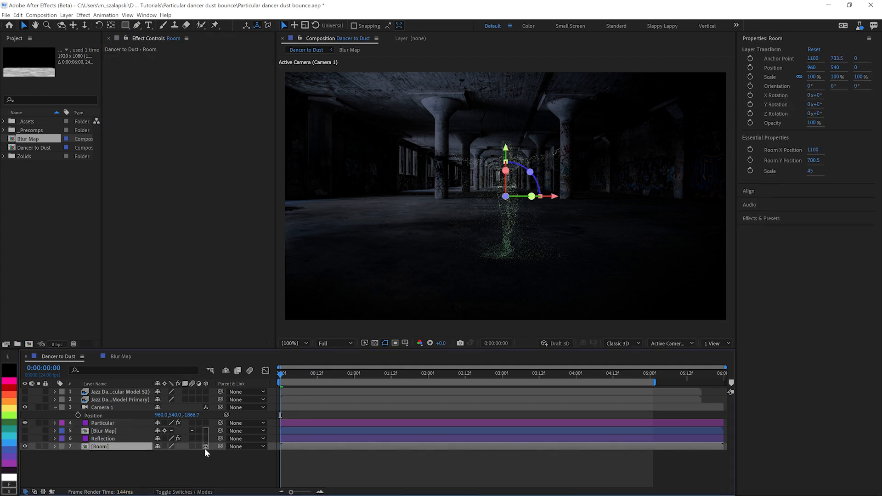
{"action": "key", "text": "u"}
{"action": "key", "text": "u"}
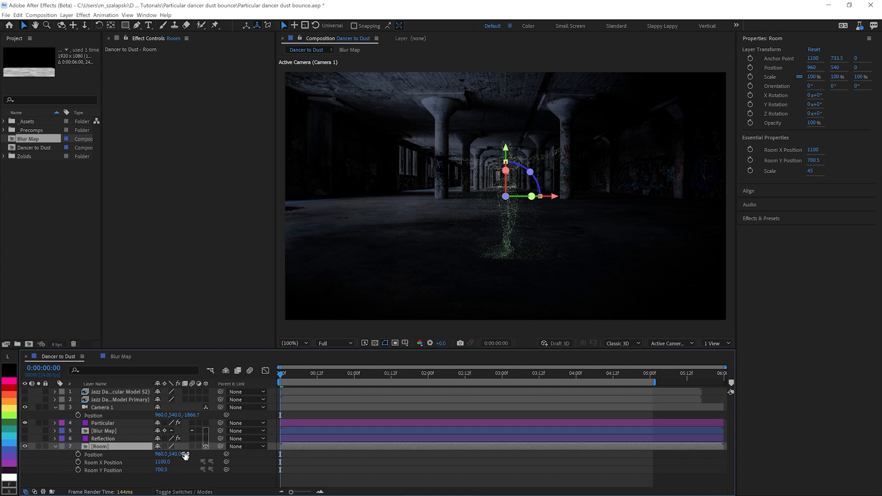
{"action": "left_click_drag", "start_coordinate": [187, 456], "coordinate": [269, 447]}
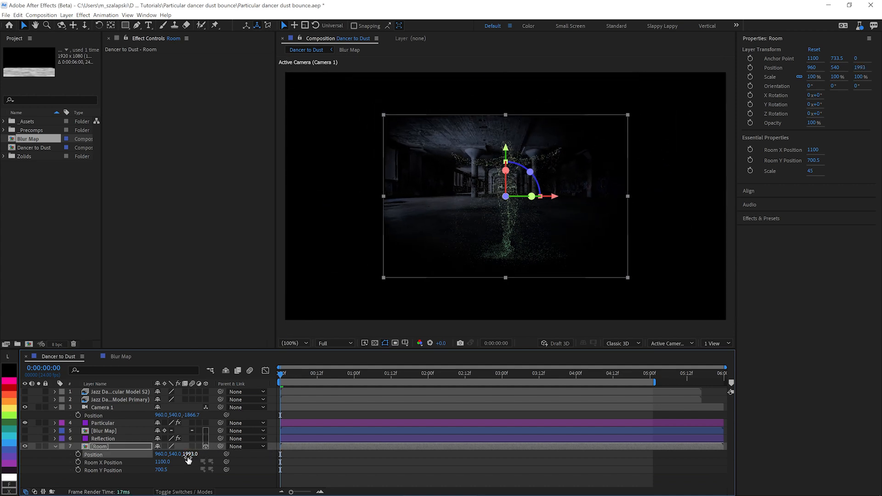
Step: Scale the Room layer to 221% and lower it to a Y Position of 633
{"action": "key", "text": "s"}
{"action": "left_click_drag", "start_coordinate": [171, 454], "coordinate": [248, 452]}
{"action": "left_click_drag", "start_coordinate": [455, 220], "coordinate": [453, 230]}
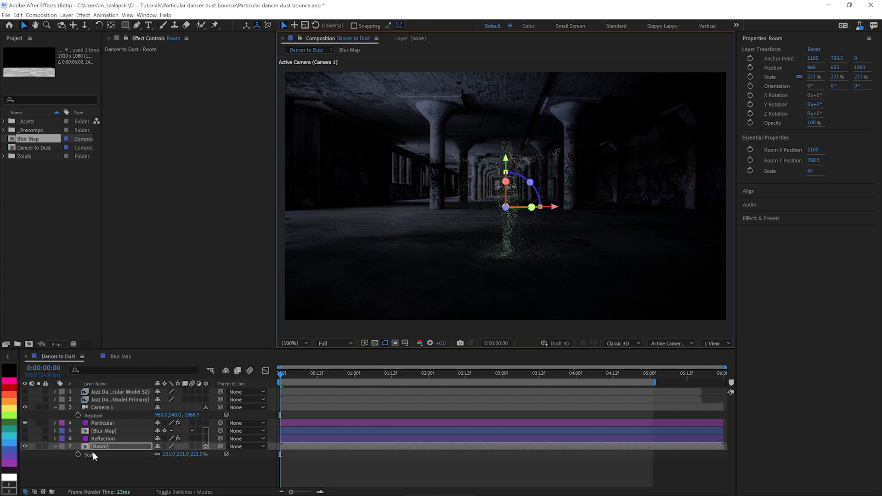
Step: Set Camera 1's Z Rotation to 10° and keyframe it at the start of the composition
{"action": "left_click", "coordinate": [105, 407]}
{"action": "key", "text": "r"}
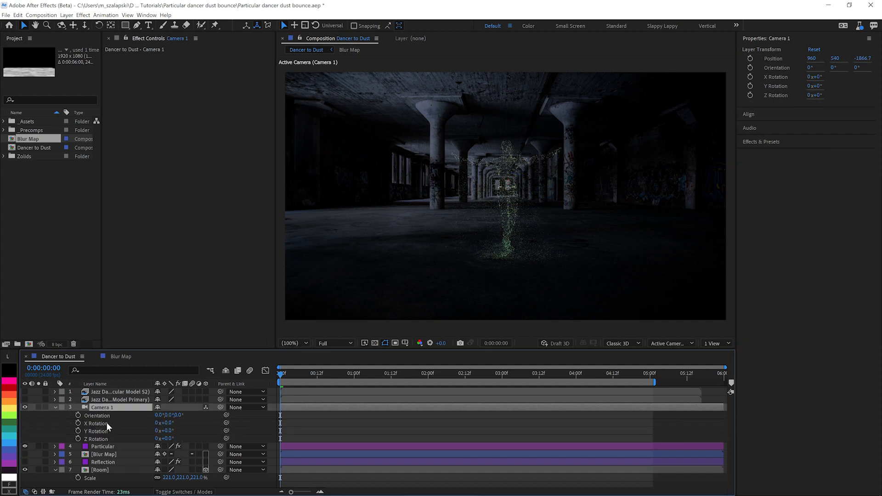
{"action": "left_click", "coordinate": [166, 439]}
{"action": "type", "text": "5"}
{"action": "type", "text": "1"}
{"action": "type", "text": "0"}
{"action": "key", "text": "Return"}
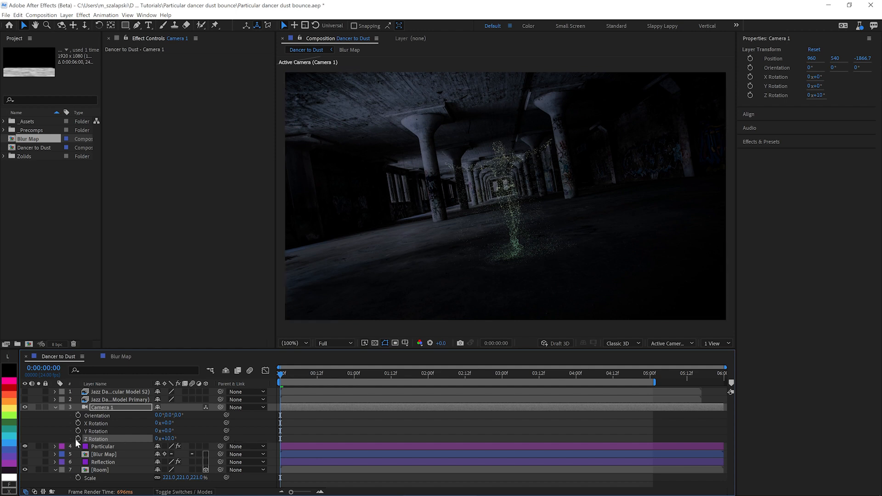
{"action": "left_click", "coordinate": [78, 439]}
Step: Add a Camera 1 Z Rotation keyframe of -15° at 0:00:05:00
{"action": "mouse_move", "coordinate": [651, 377]}
{"action": "left_mouse_down"}
{"action": "mouse_move", "coordinate": [658, 374]}
{"action": "mouse_move", "coordinate": [650, 375]}
{"action": "left_mouse_up"}
{"action": "left_click", "coordinate": [169, 439]}
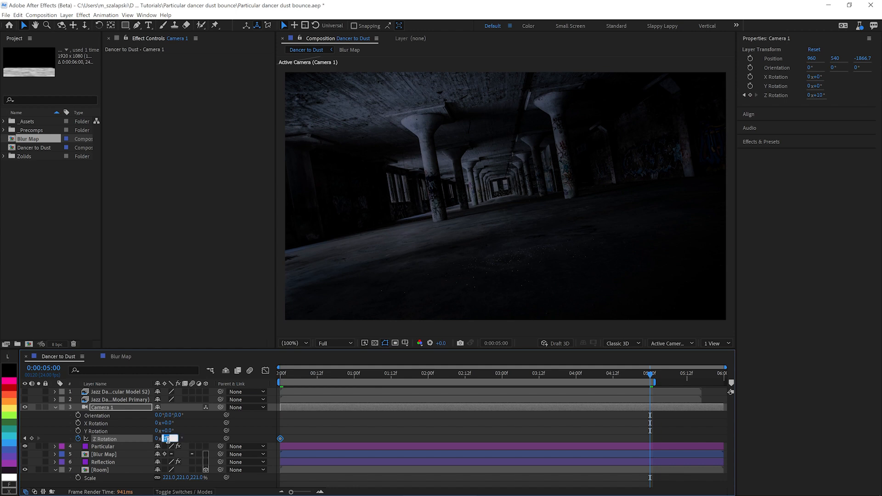
{"action": "type", "text": "-15"}
{"action": "key", "text": "Return"}
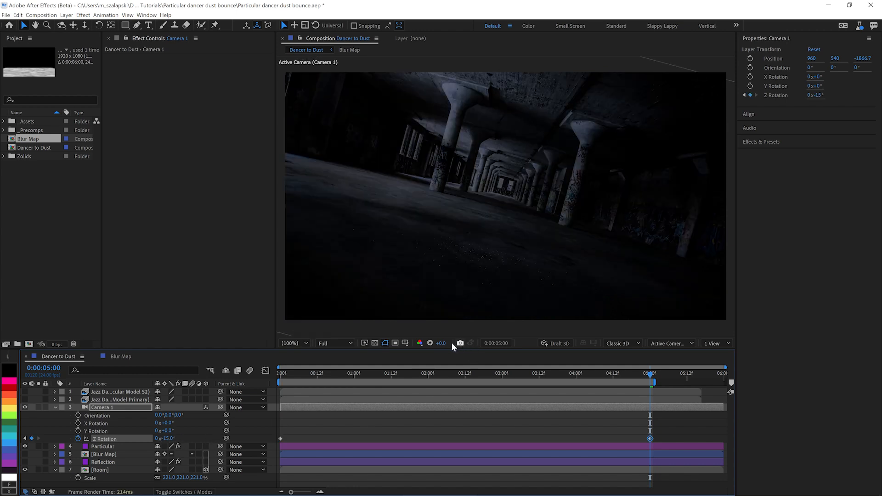
Step: Temporarily brighten the viewer exposure to check the dark room image's coverage at 0:00:05:00, and reset the exposure
{"action": "left_click_drag", "start_coordinate": [442, 343], "coordinate": [879, 370]}
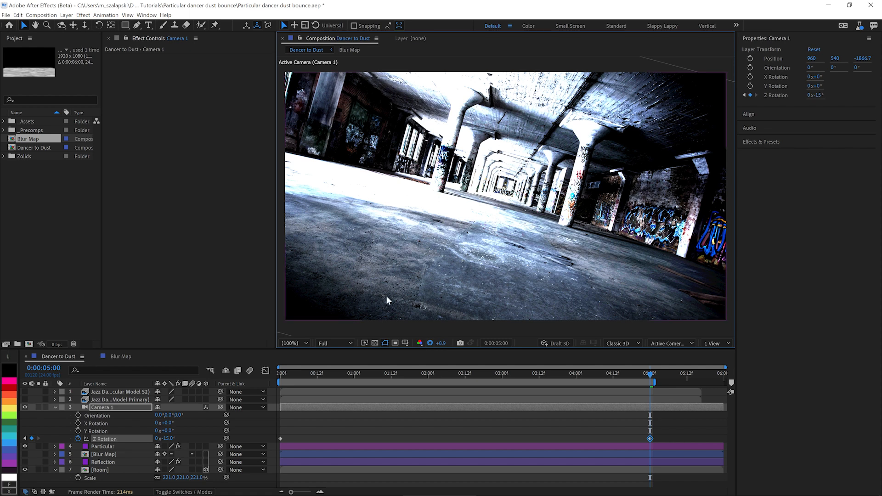
{"action": "left_click", "coordinate": [429, 343]}
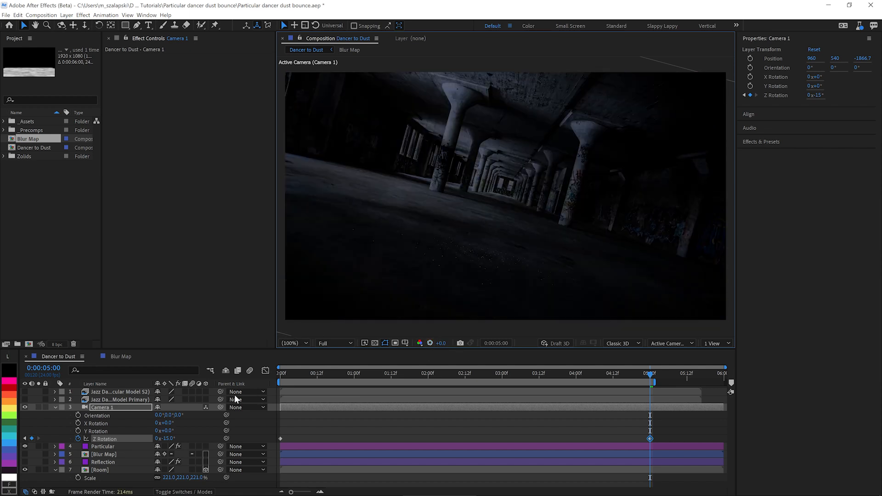
Step: Set Camera 1's Z Position to -1411.7 and keyframe its Position at the start of the composition
{"action": "left_click_drag", "start_coordinate": [304, 379], "coordinate": [278, 382]}
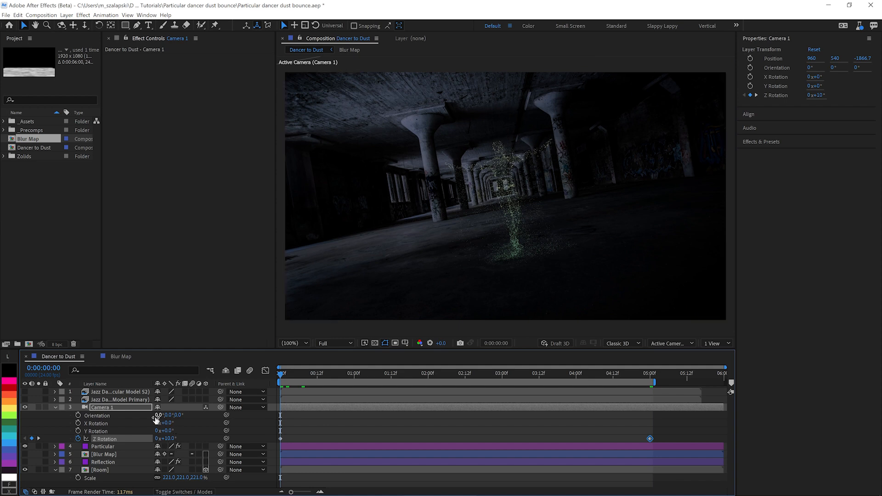
{"action": "key", "text": "p"}
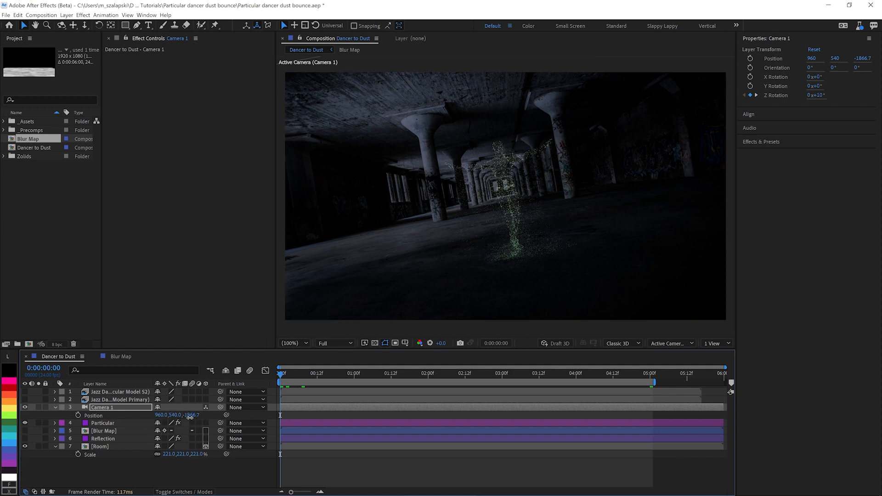
{"action": "left_click_drag", "start_coordinate": [191, 419], "coordinate": [404, 423]}
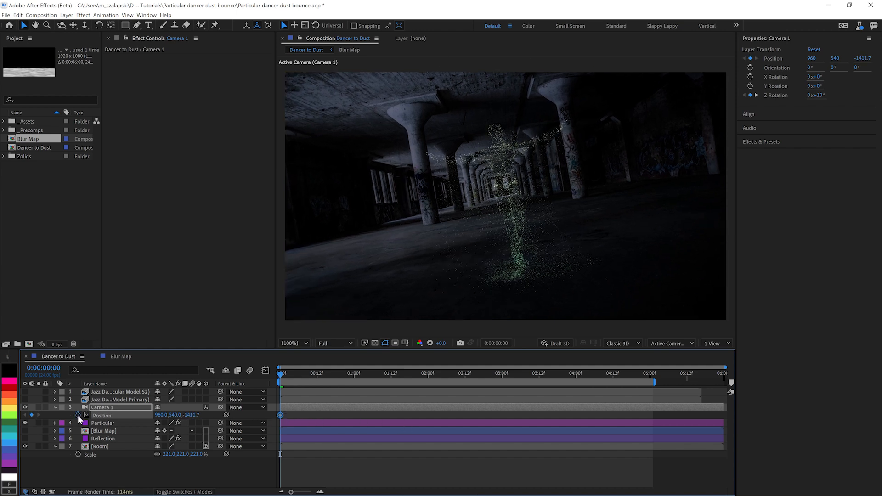
Step: Add a Camera 1 Position keyframe at 0:00:02:00 that pulls the camera back to a Z Position of -2019.7
{"action": "left_click_drag", "start_coordinate": [310, 376], "coordinate": [429, 378]}
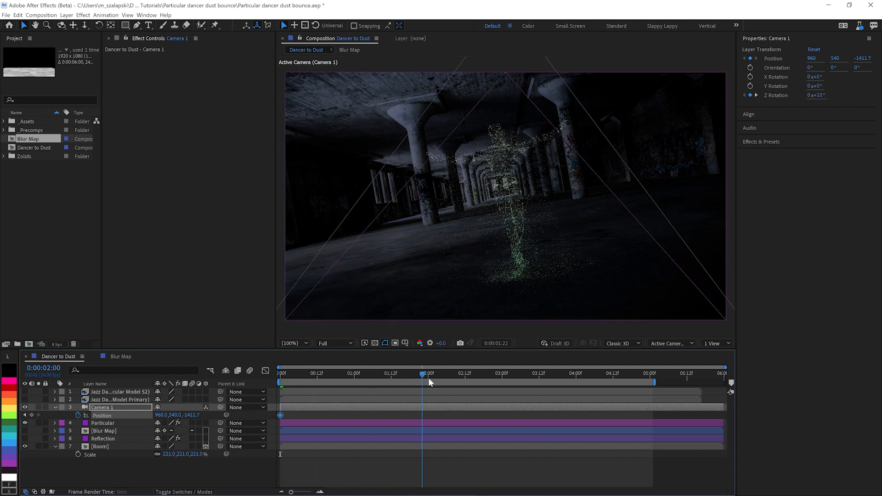
{"action": "left_click_drag", "start_coordinate": [197, 415], "coordinate": [2, 417]}
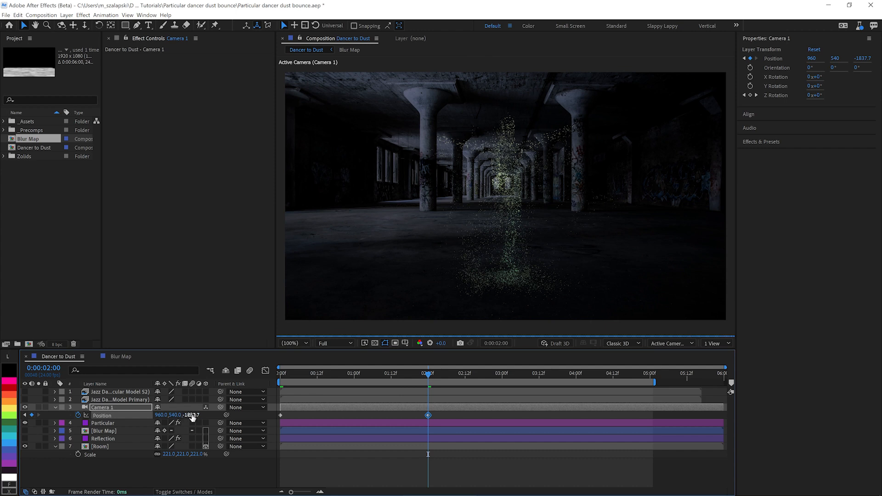
{"action": "left_click_drag", "start_coordinate": [194, 418], "coordinate": [113, 419]}
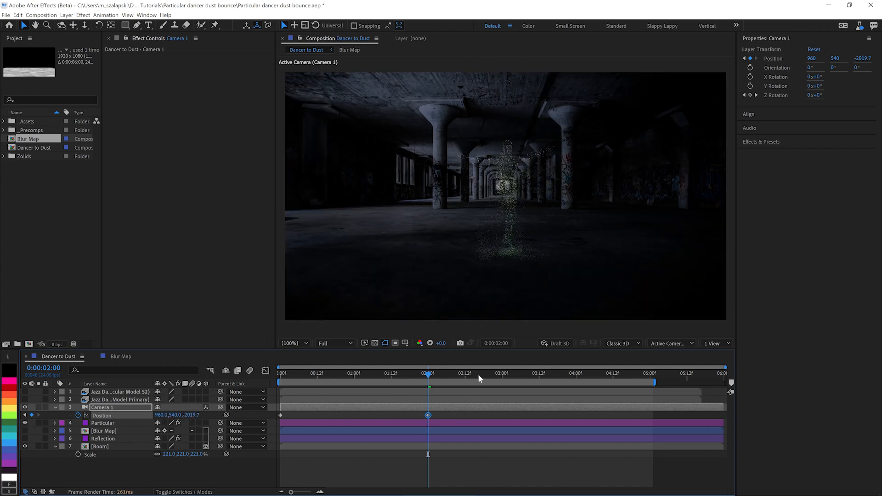
Step: Add a Camera 1 Position keyframe with Z at -698.7 at 0:00:05:00, and apply Easy Ease to the 0:00:02:00 keyframe
{"action": "left_click_drag", "start_coordinate": [478, 376], "coordinate": [650, 375]}
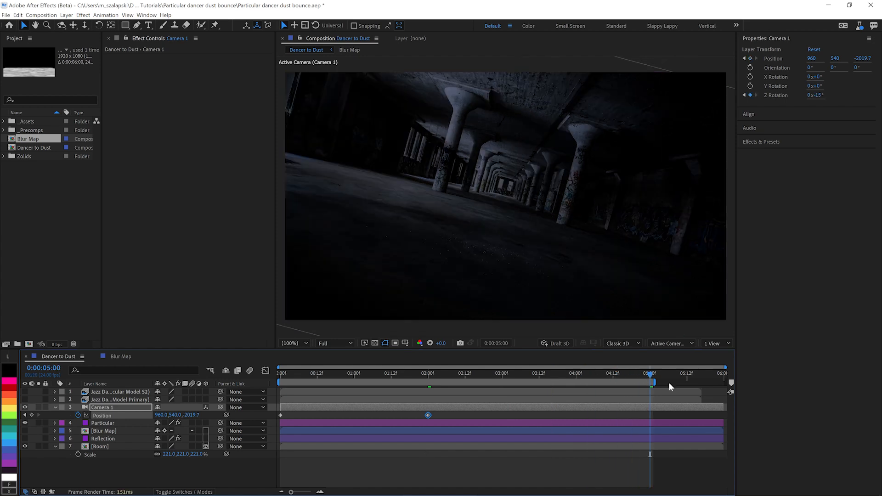
{"action": "left_click_drag", "start_coordinate": [192, 415], "coordinate": [252, 428]}
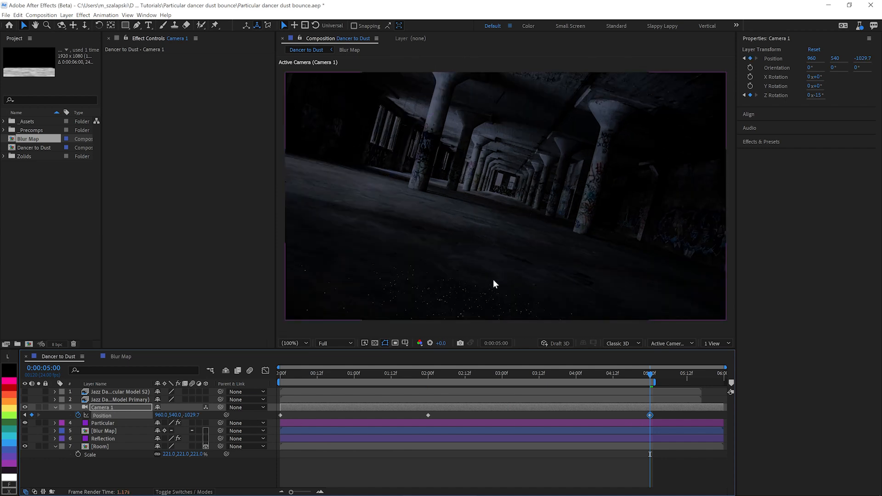
{"action": "left_click_drag", "start_coordinate": [190, 415], "coordinate": [349, 416]}
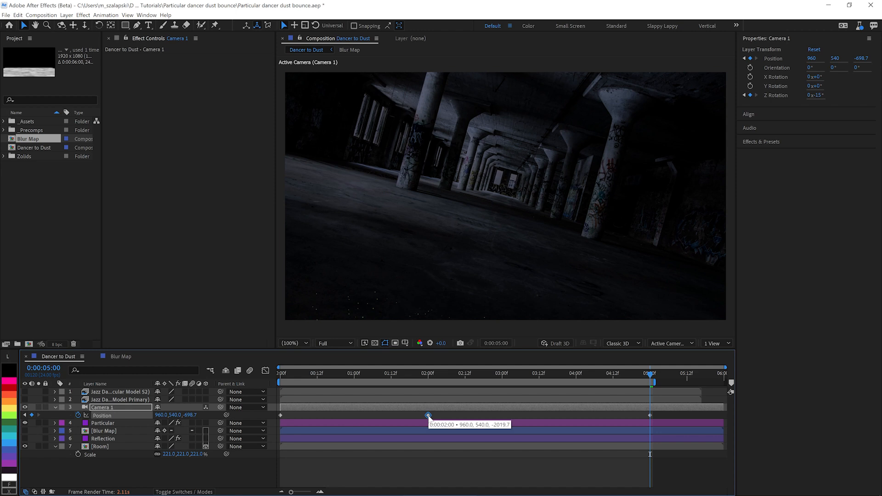
{"action": "key", "text": "F9"}
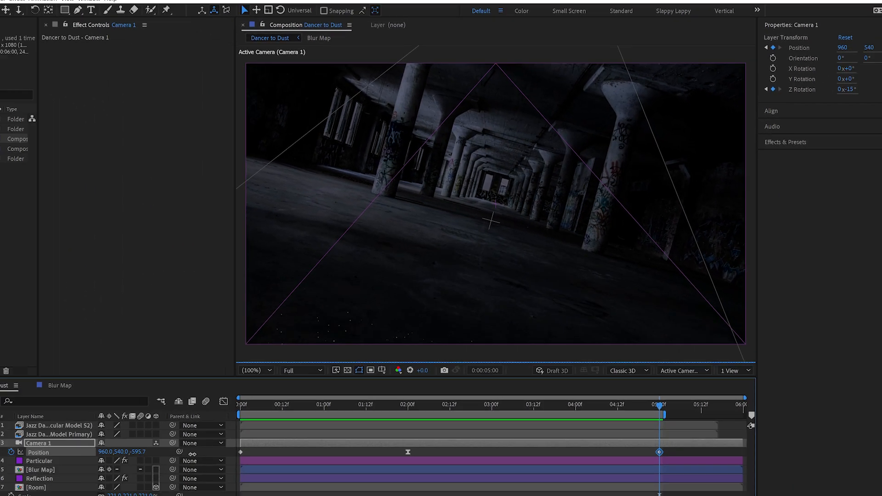
Step: Set the Particular effect's rendering Particle Amount to 100% and enable motion blur for the Particular layer
{"action": "left_click_drag", "start_coordinate": [192, 454], "coordinate": [335, 454]}
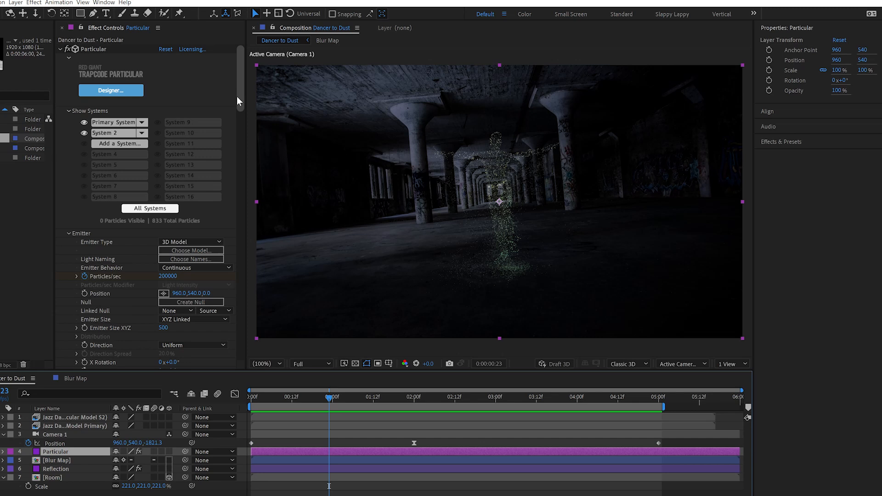
{"action": "left_click_drag", "start_coordinate": [169, 71], "coordinate": [161, 406]}
{"action": "left_click", "coordinate": [199, 322]}
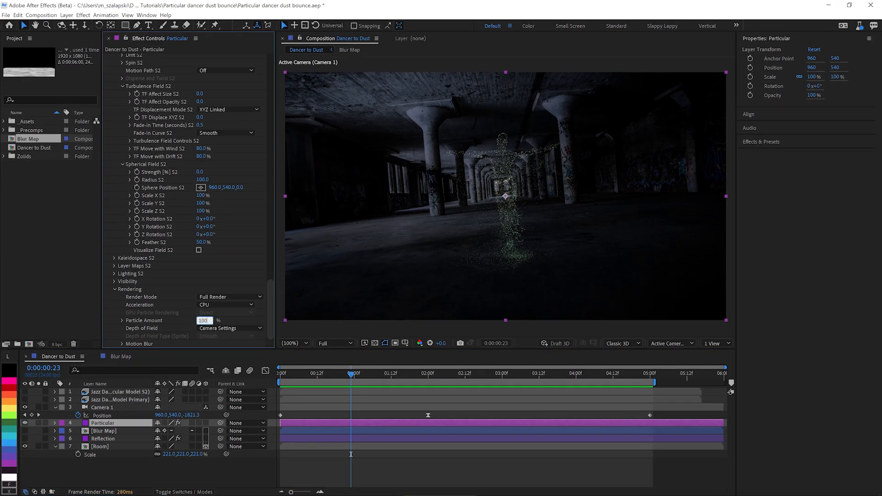
{"action": "key", "text": "Return"}
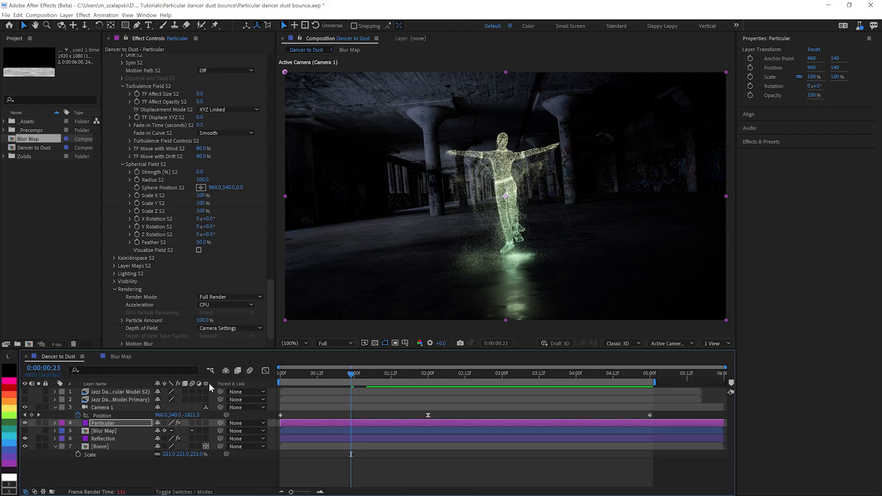
{"action": "left_click", "coordinate": [192, 423]}
Step: Add the existing Adjustment Layer 1 solid directly above Camera 1 and make it act as an adjustment layer
{"action": "left_click", "coordinate": [4, 156]}
{"action": "left_click_drag", "start_coordinate": [46, 165], "coordinate": [70, 405]}
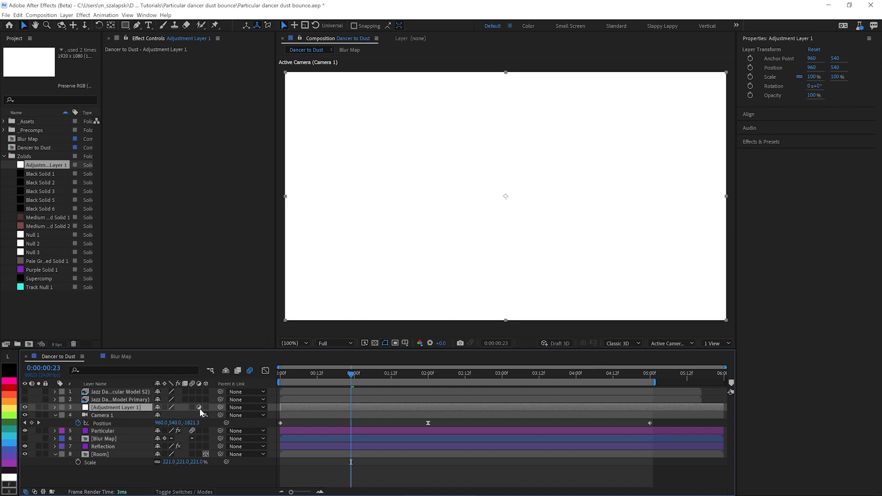
{"action": "left_click", "coordinate": [199, 408]}
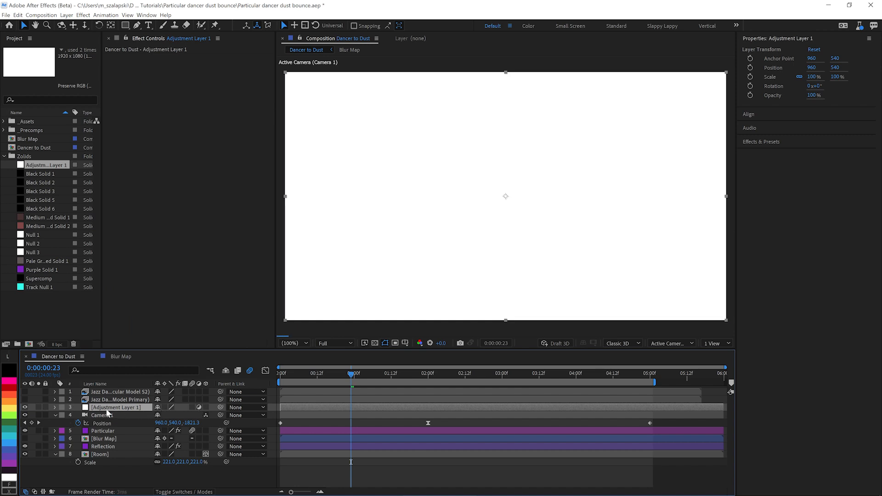
{"action": "left_click", "coordinate": [55, 414]}
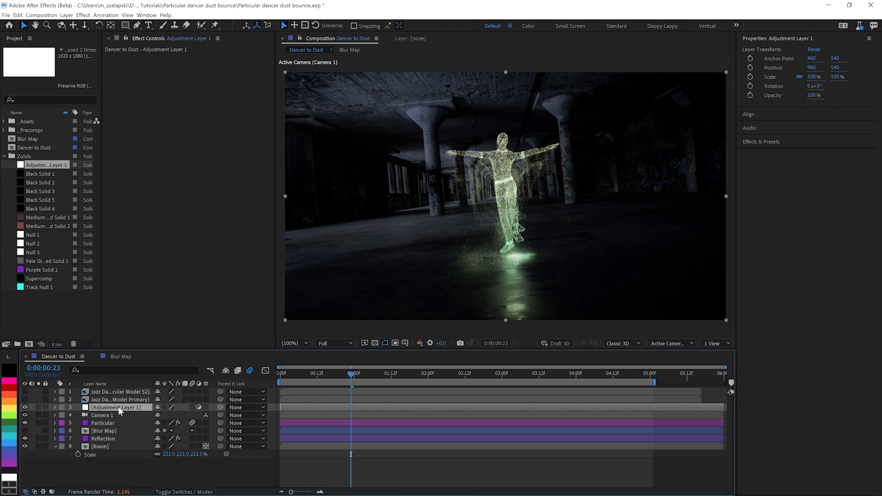
Step: Apply the Magic Bullet Looks effect to Adjustment Layer 1
{"action": "key", "text": "ctrl+space"}
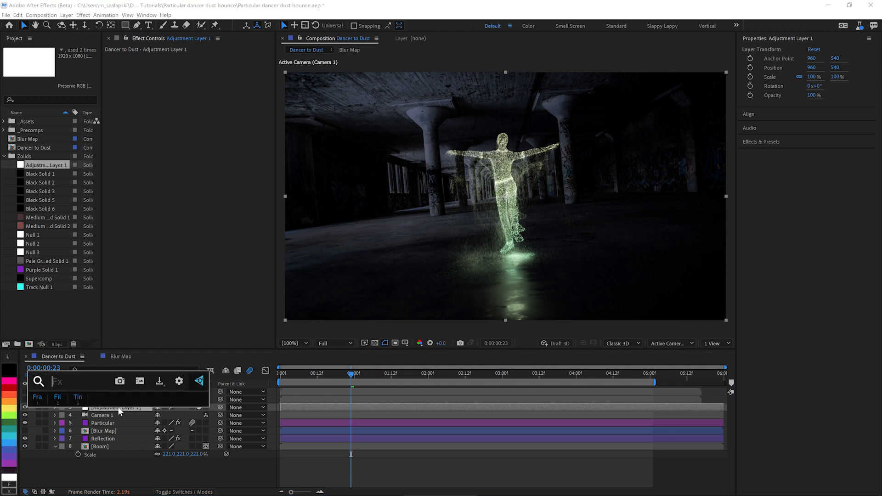
{"action": "type", "text": "loo"}
{"action": "key", "text": "Return"}
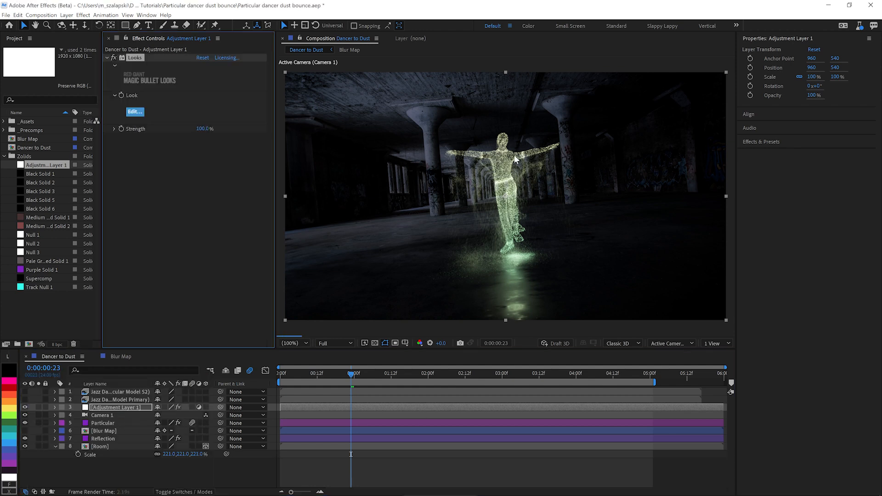
Step: Apply the Optical Glow effect to the Particular layer
{"action": "left_click", "coordinate": [103, 423]}
{"action": "key", "text": "ctrl+space"}
{"action": "type", "text": "op"}
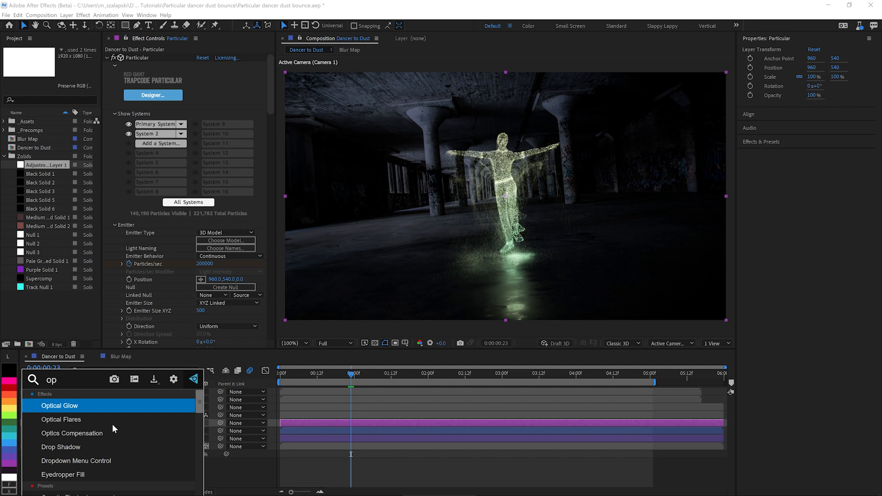
{"action": "left_click", "coordinate": [113, 406]}
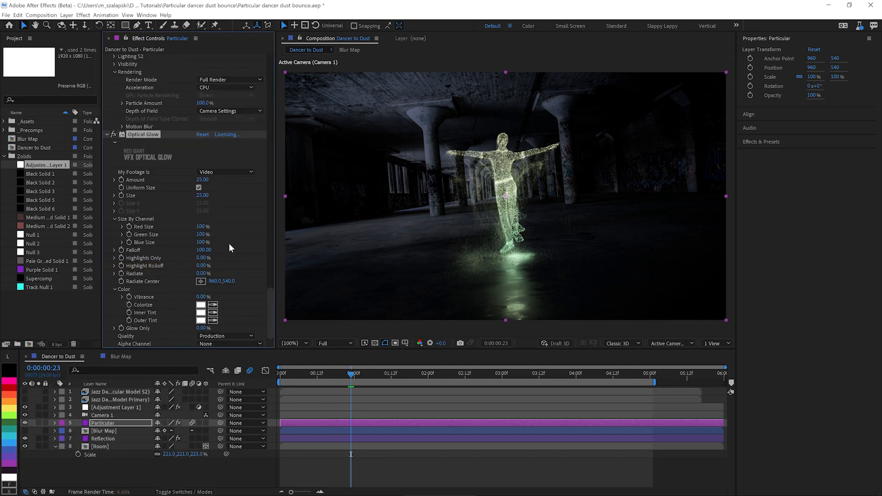
Step: Set the Optical Glow Size to 300 and its Amount to 3 on the Particular layer
{"action": "left_click", "coordinate": [203, 195]}
{"action": "type", "text": "300"}
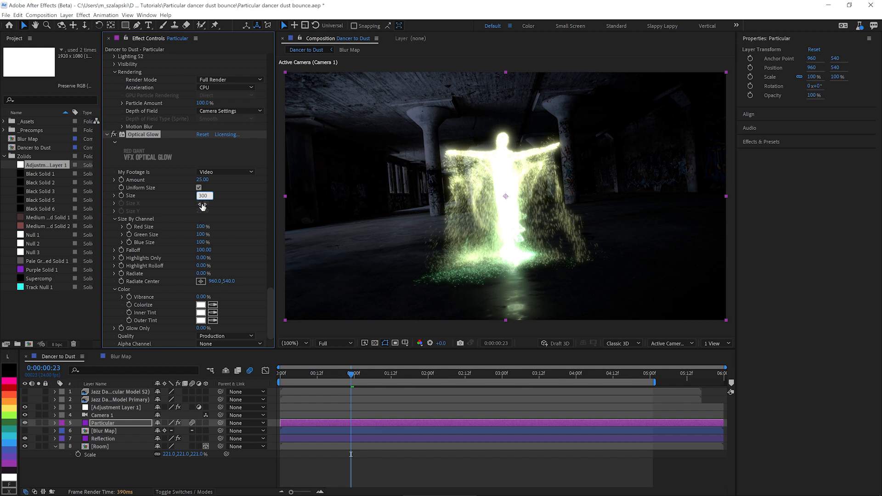
{"action": "left_click", "coordinate": [204, 179]}
{"action": "type", "text": "3"}
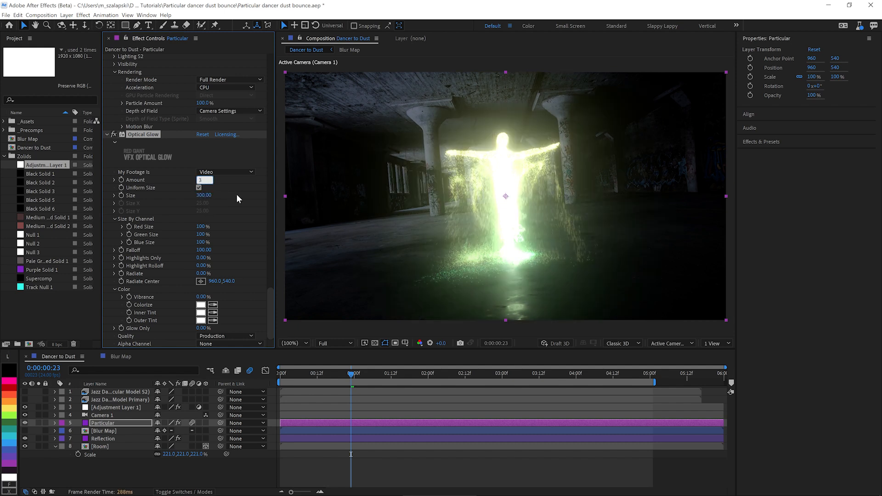
{"action": "key", "text": "Return"}
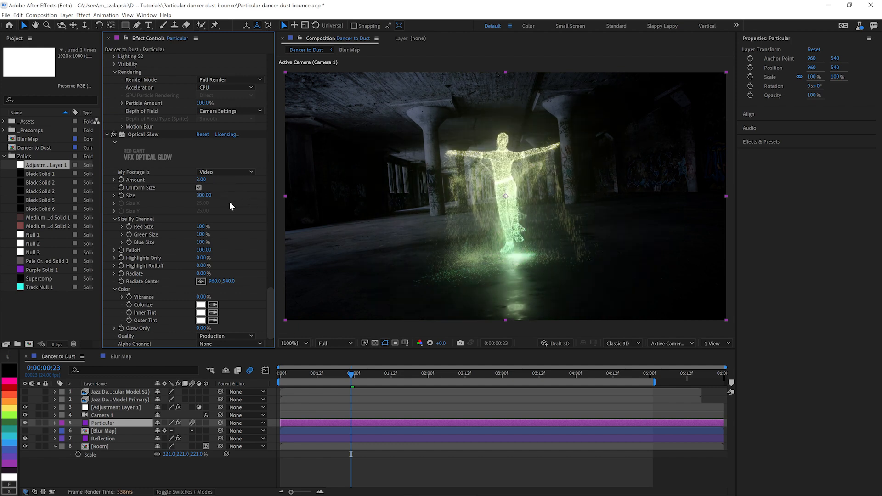
Step: Apply a Hue/Saturation effect to the Room layer and adjust its Master Saturation and Master Hue
{"action": "left_click", "coordinate": [98, 452]}
{"action": "key", "text": "ctrl+space"}
{"action": "type", "text": "hu"}
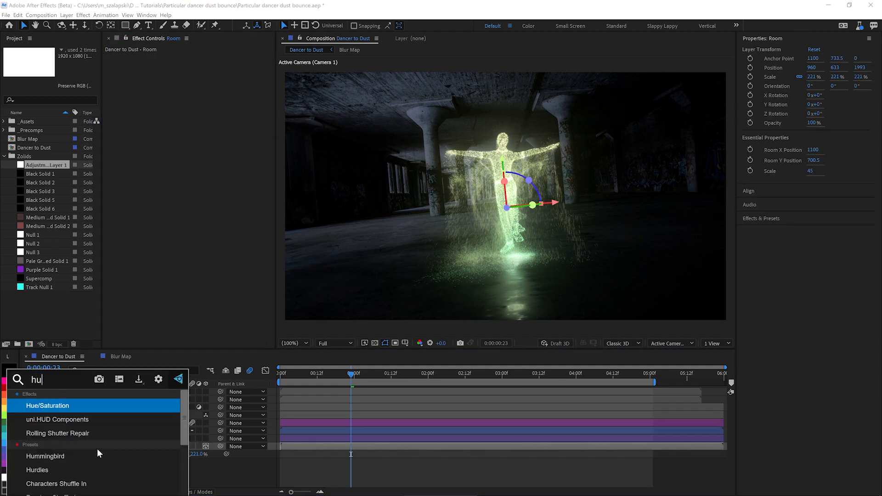
{"action": "key", "text": "Return"}
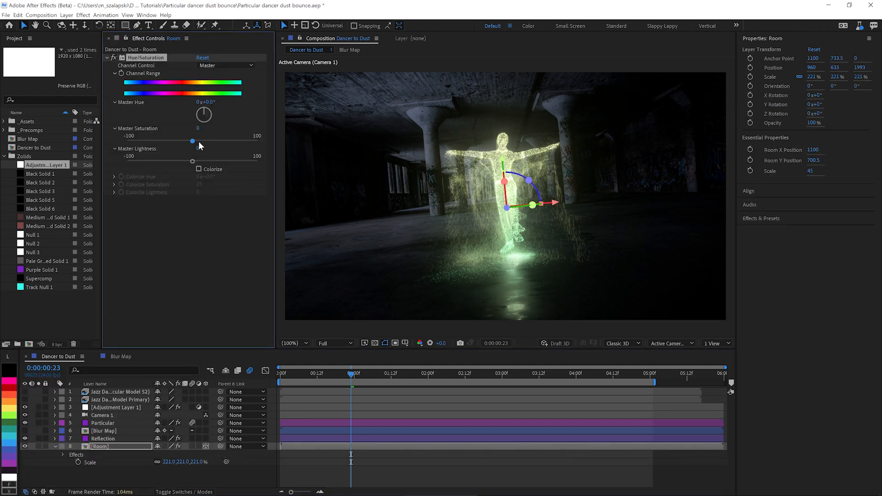
{"action": "left_click_drag", "start_coordinate": [220, 141], "coordinate": [219, 141]}
{"action": "mouse_move", "coordinate": [205, 102]}
{"action": "left_mouse_down"}
{"action": "mouse_move", "coordinate": [216, 103]}
{"action": "mouse_move", "coordinate": [200, 106]}
{"action": "left_mouse_up"}
{"action": "left_click_drag", "start_coordinate": [200, 105], "coordinate": [200, 108]}
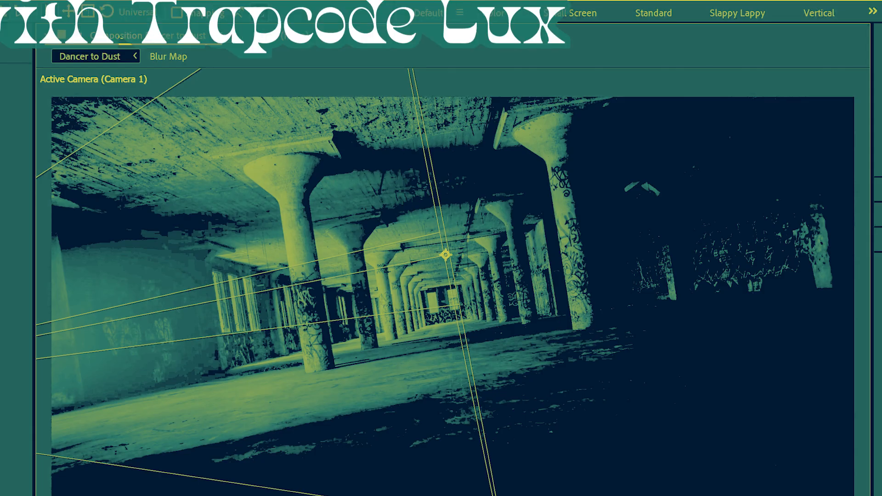
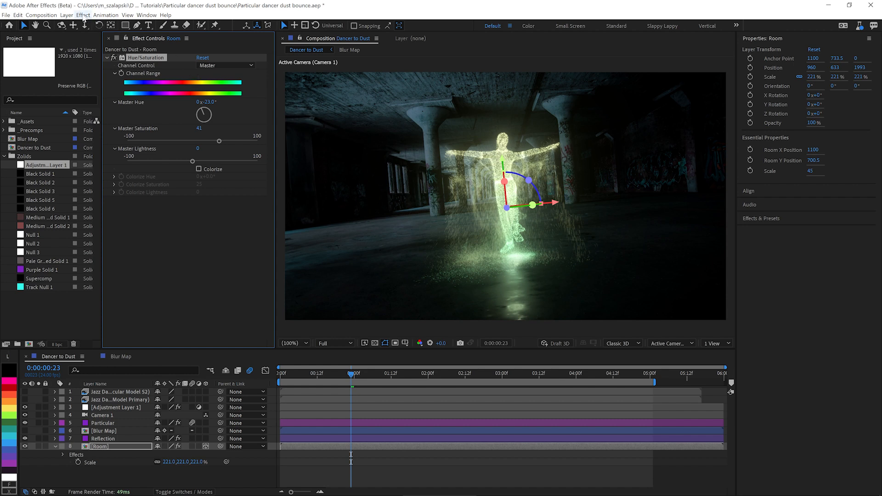
Step: Create a new spot light with a pale yellow-green light color in the Dancer to Dust composition
{"action": "left_click", "coordinate": [67, 15]}
{"action": "mouse_move", "coordinate": [87, 25]}
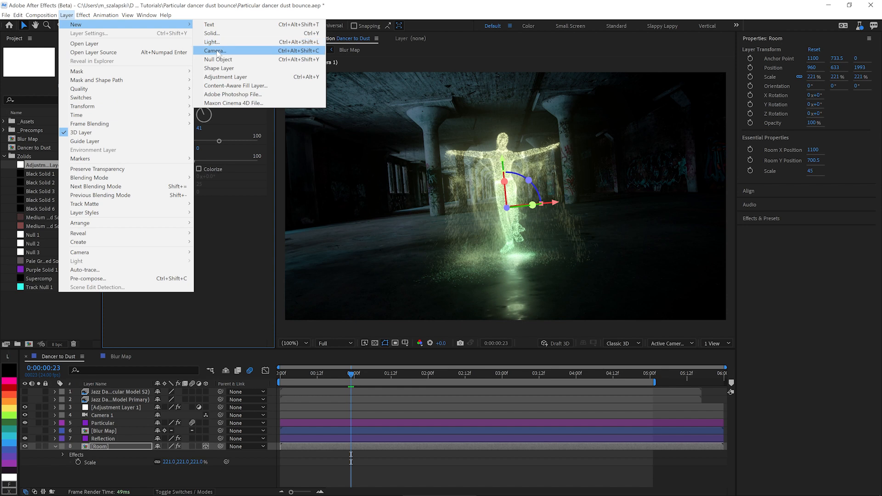
{"action": "left_click", "coordinate": [217, 42]}
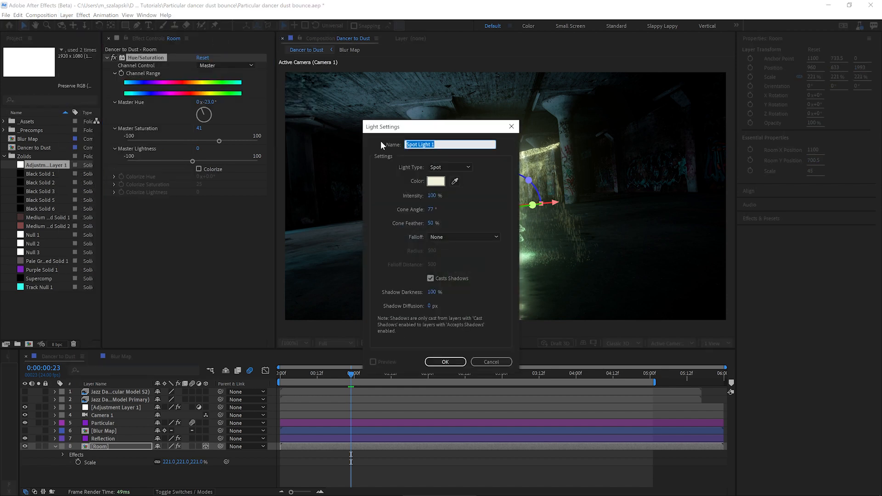
{"action": "left_click", "coordinate": [435, 181]}
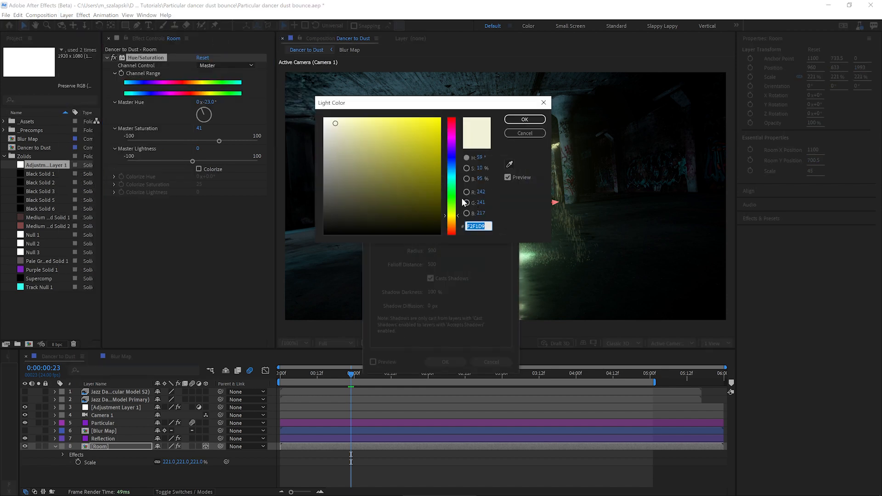
{"action": "left_click", "coordinate": [454, 210]}
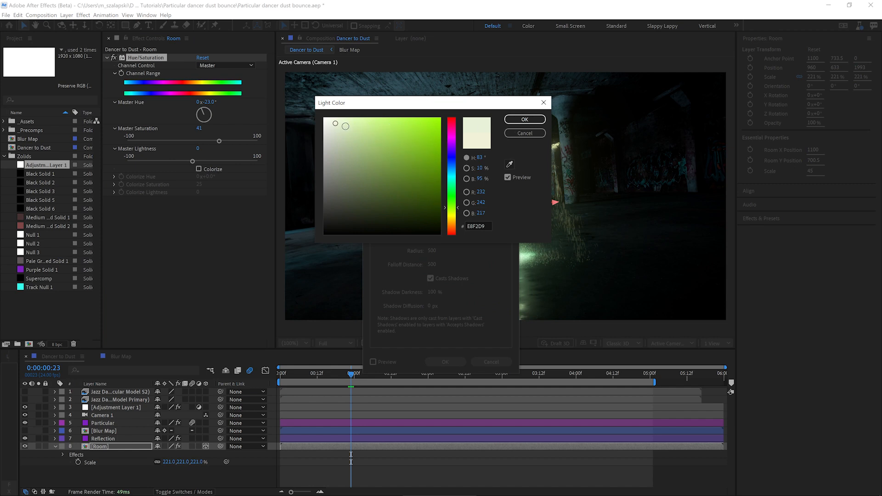
{"action": "left_click", "coordinate": [343, 126]}
{"action": "left_click", "coordinate": [525, 119]}
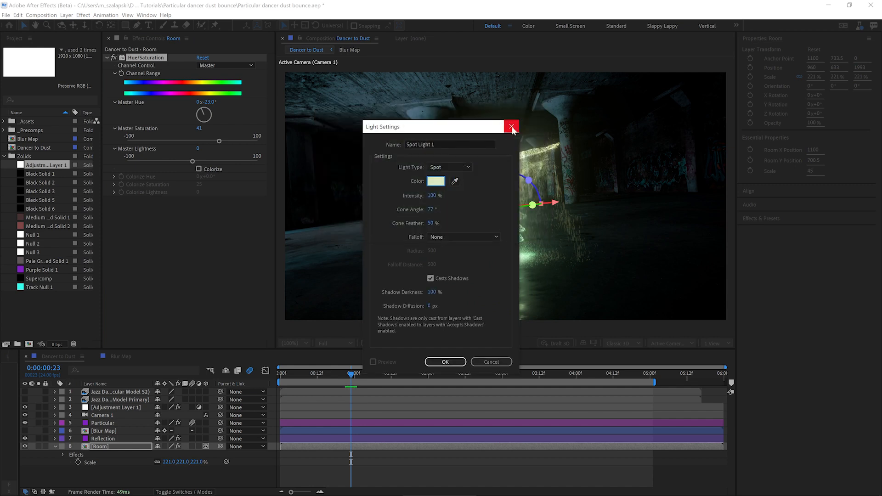
{"action": "left_click", "coordinate": [445, 361]}
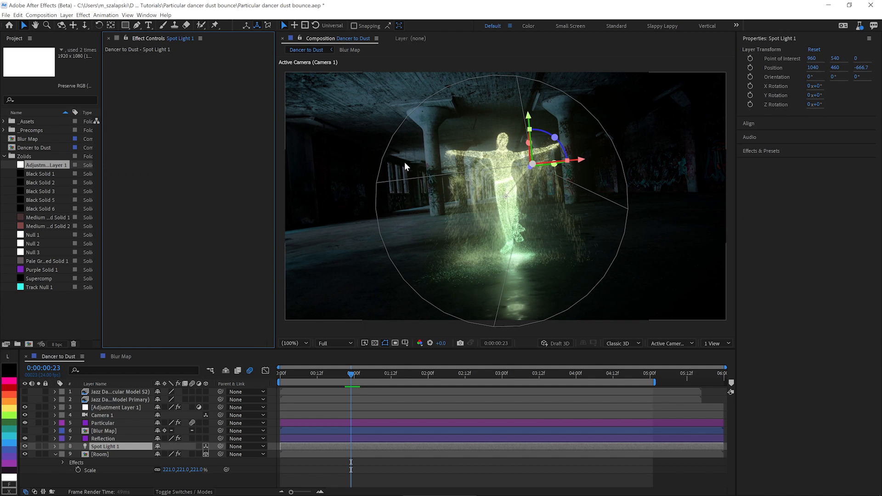
Step: Turn off Accepts Lights for the Concrete06_disp.jpg layer in the Blur Map composition, and close that composition
{"action": "left_click", "coordinate": [121, 356]}
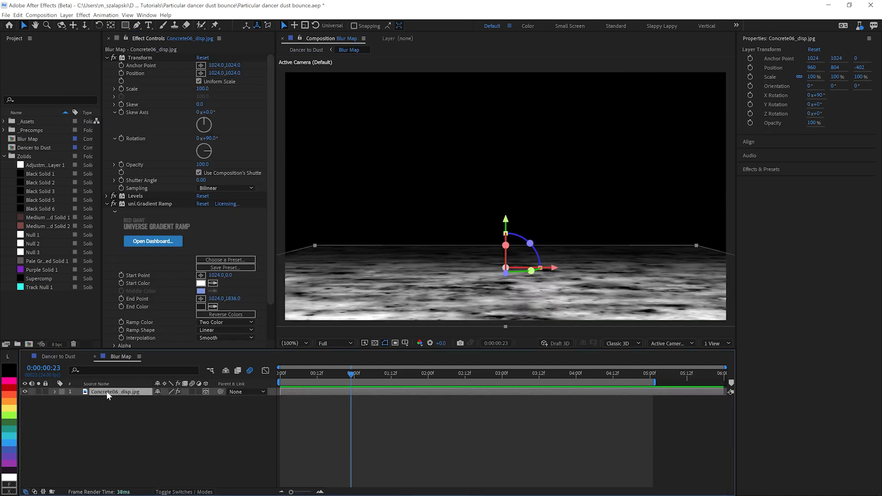
{"action": "key", "text": "a"}
{"action": "key", "text": "a"}
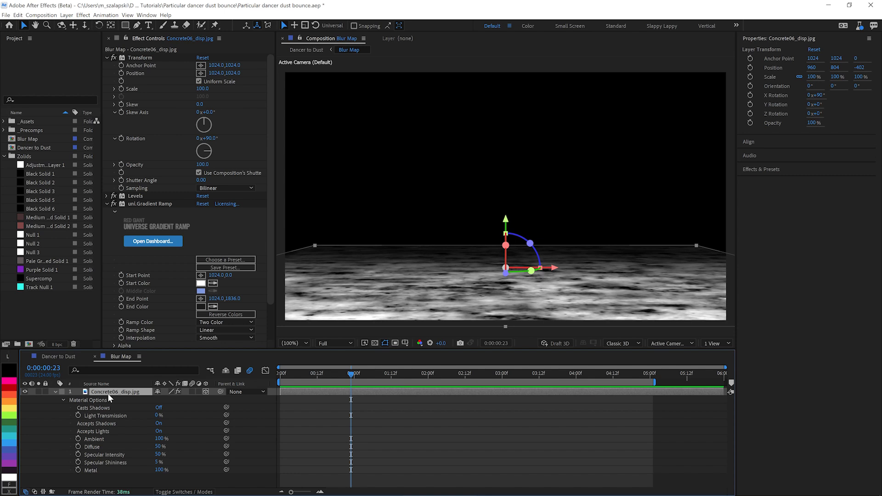
{"action": "left_click", "coordinate": [159, 432]}
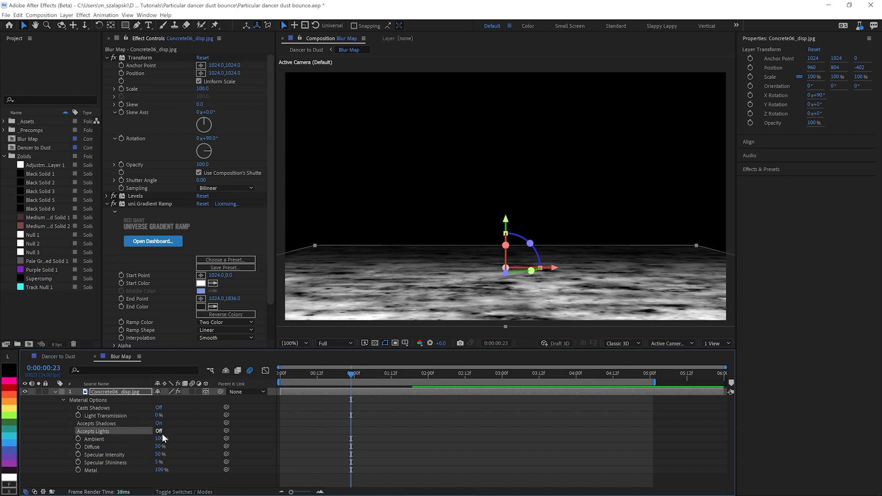
{"action": "left_click", "coordinate": [94, 356]}
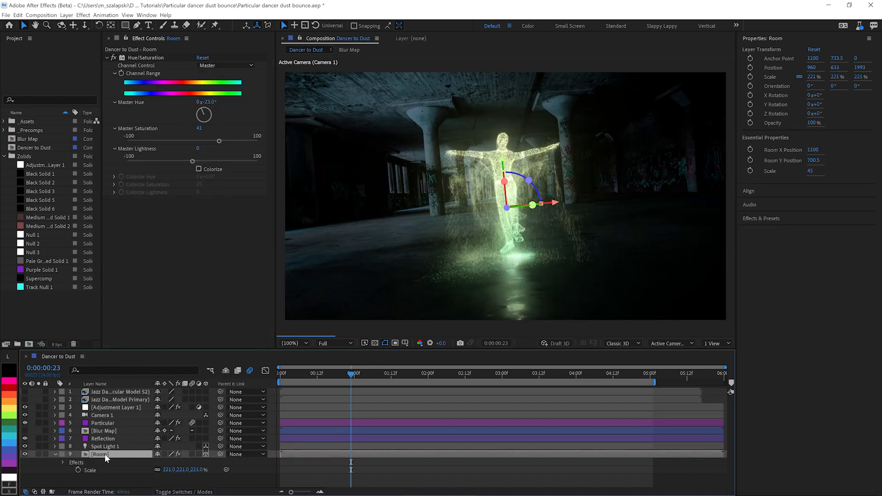
Step: Turn off Accepts Lights in the Room layer's Material Options
{"action": "key", "text": "a"}
{"action": "key", "text": "a"}
{"action": "scroll", "coordinate": [189, 479], "scroll_direction": "down", "scroll_amount": 2}
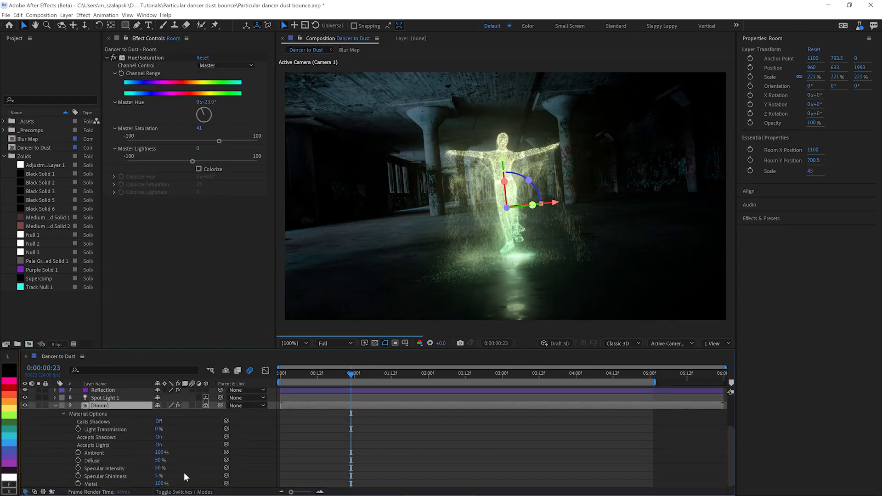
{"action": "left_click", "coordinate": [158, 444]}
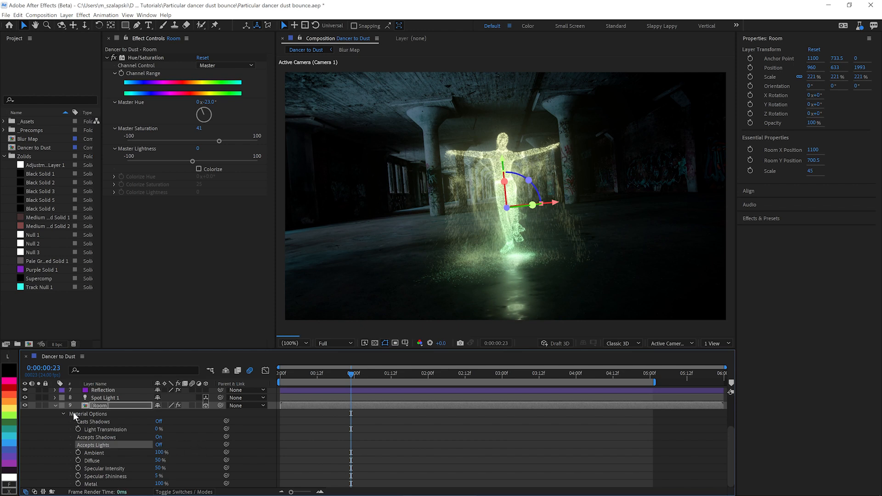
{"action": "left_click", "coordinate": [54, 406]}
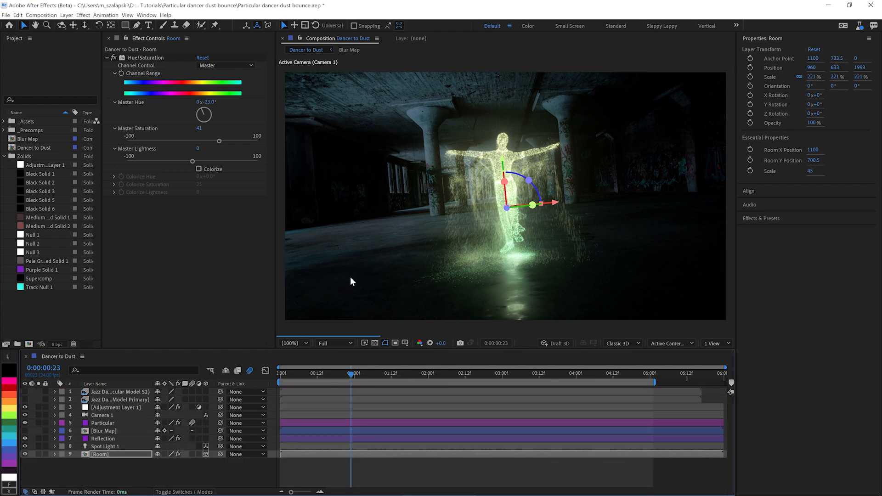
Step: At the first frame, set Spot Light 1's Z position to 0 and its X position to -473
{"action": "key", "text": "Home"}
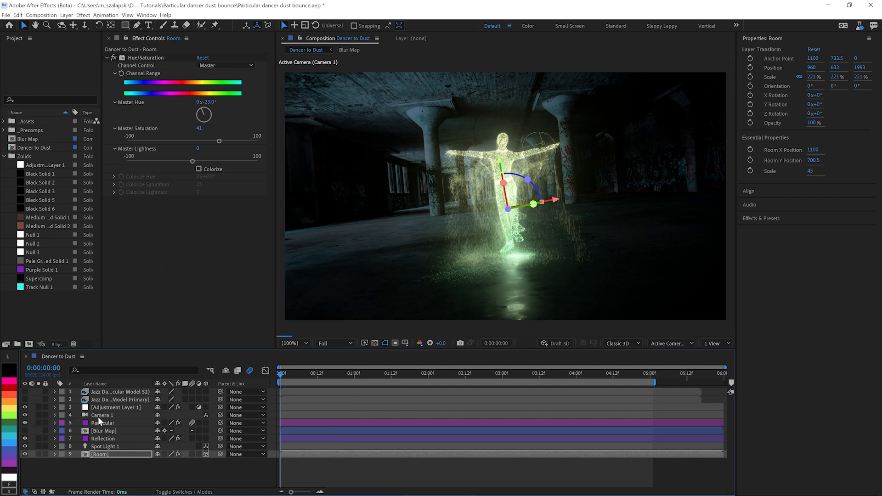
{"action": "left_click", "coordinate": [113, 446]}
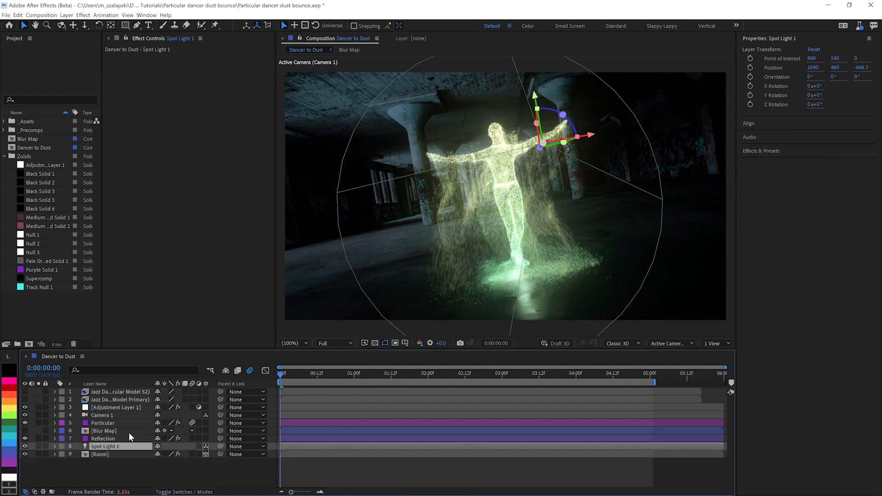
{"action": "key", "text": "p"}
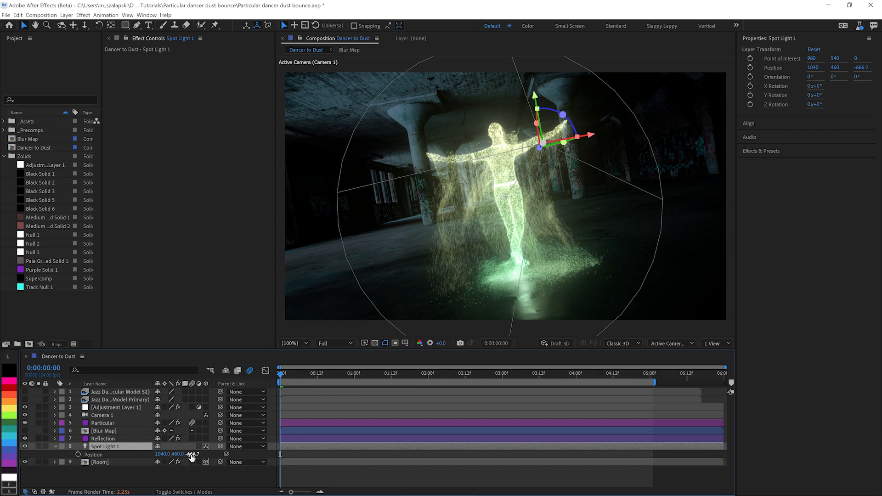
{"action": "left_click", "coordinate": [192, 454]}
{"action": "type", "text": "0"}
{"action": "key", "text": "Return"}
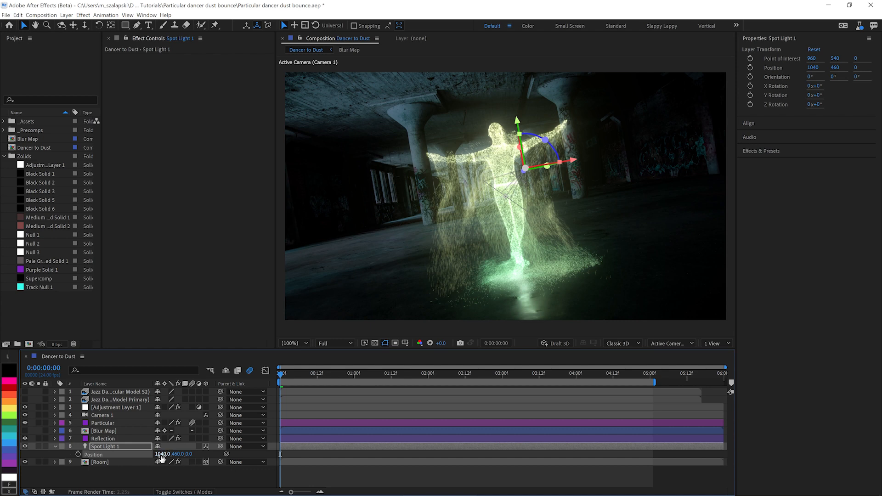
{"action": "left_click_drag", "start_coordinate": [162, 457], "coordinate": [79, 468]}
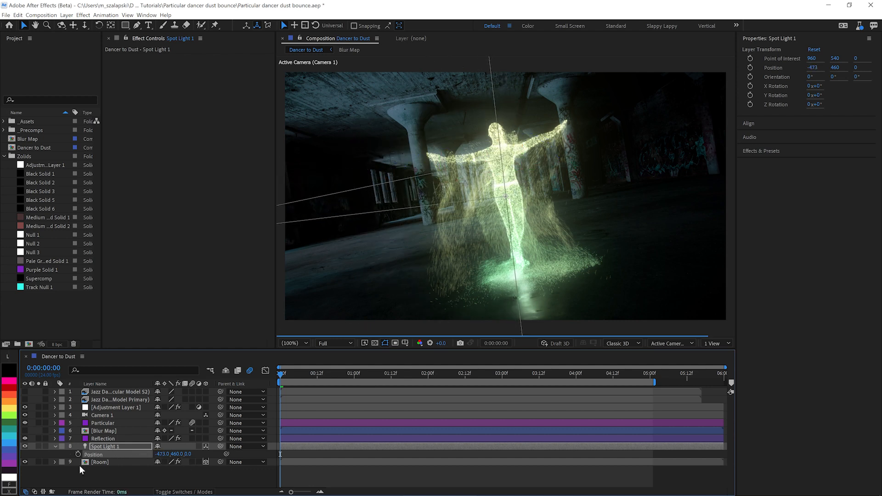
Step: Solo the Room layer and narrow Spot Light 1's Cone Angle to 42°
{"action": "left_click", "coordinate": [38, 461]}
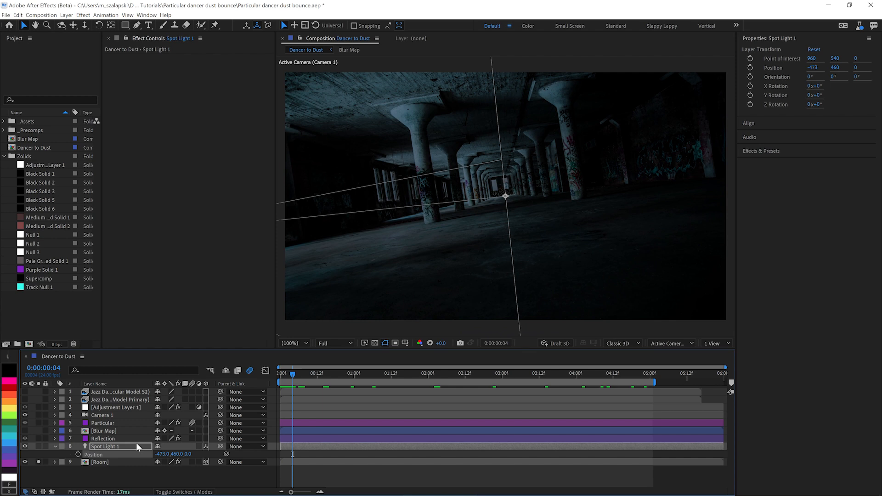
{"action": "key", "text": "a"}
{"action": "key", "text": "a"}
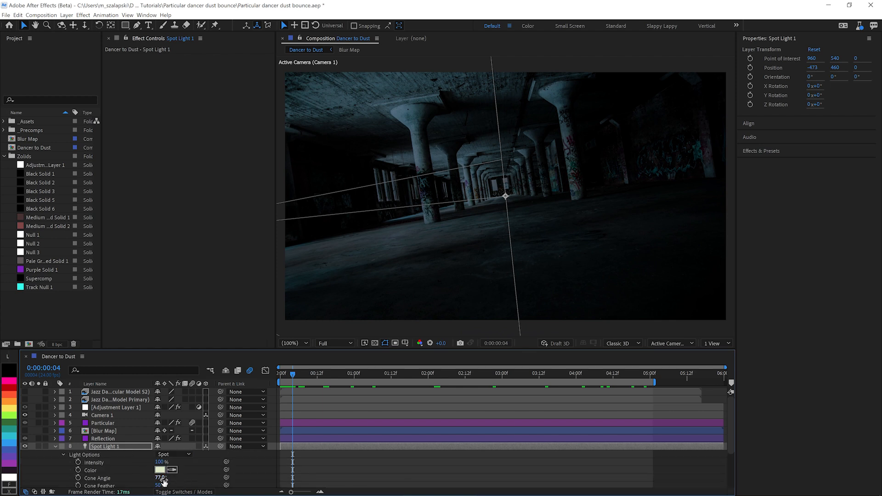
{"action": "left_click_drag", "start_coordinate": [164, 482], "coordinate": [55, 450]}
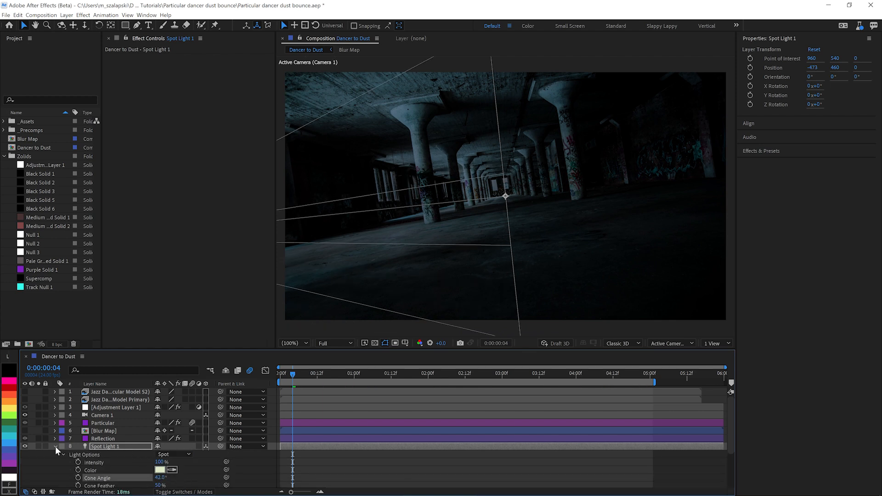
{"action": "left_click", "coordinate": [55, 446]}
Step: Add Black Solid 1 above the Particular layer and apply Trapcode Lux with a Spot Lights Intensity of 448
{"action": "left_click_drag", "start_coordinate": [40, 173], "coordinate": [106, 429]}
{"action": "key", "text": "ctrl+space"}
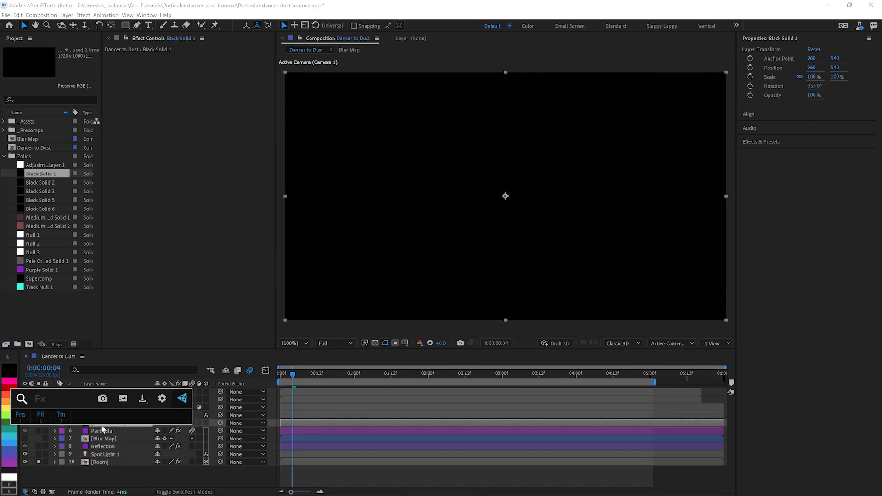
{"action": "type", "text": "lu"}
{"action": "key", "text": "Return"}
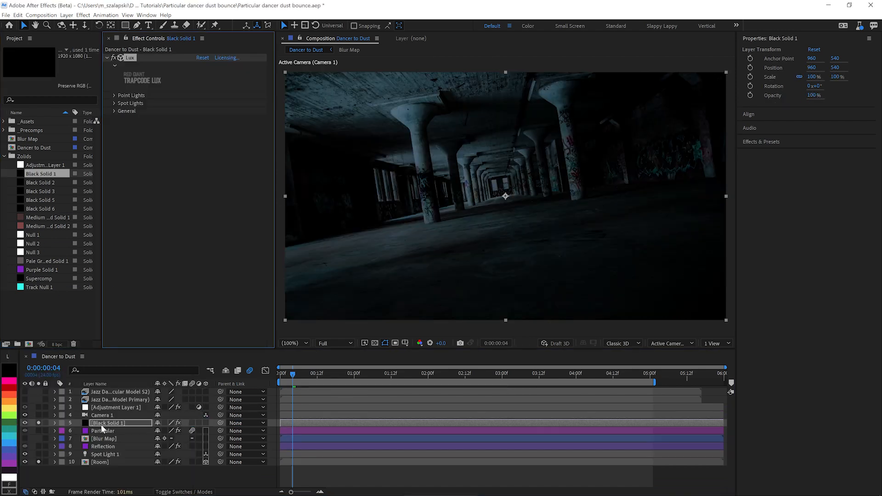
{"action": "left_click", "coordinate": [115, 103]}
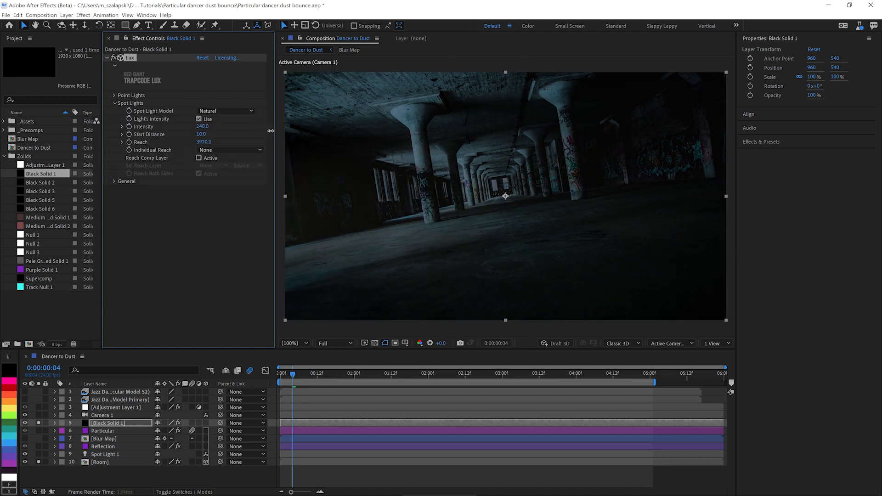
{"action": "left_click_drag", "start_coordinate": [202, 126], "coordinate": [349, 134]}
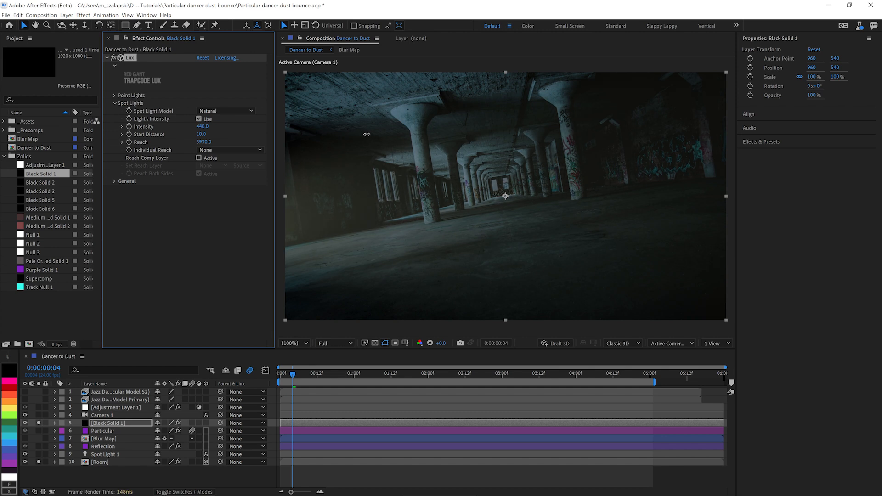
Step: Raise Spot Light 1's point of interest to about 967, 412, and set its Cone Angle to 37° and Intensity to 133%
{"action": "left_click", "coordinate": [105, 454]}
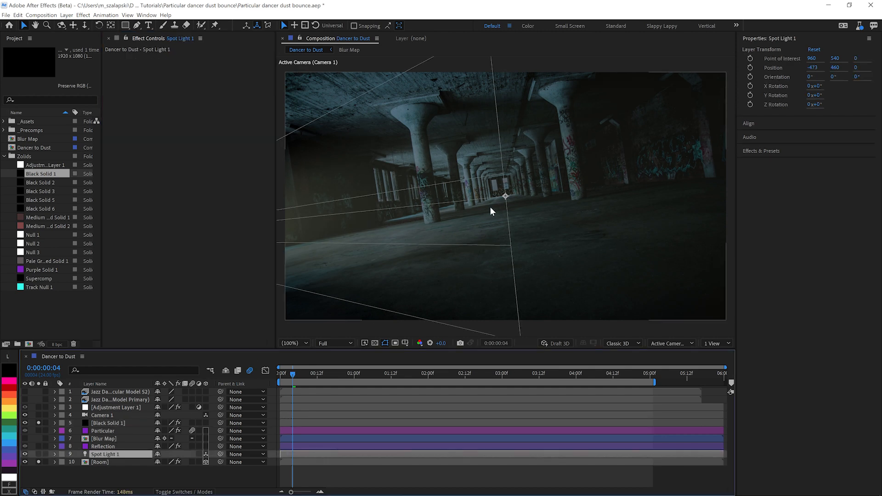
{"action": "left_click_drag", "start_coordinate": [506, 197], "coordinate": [502, 159]}
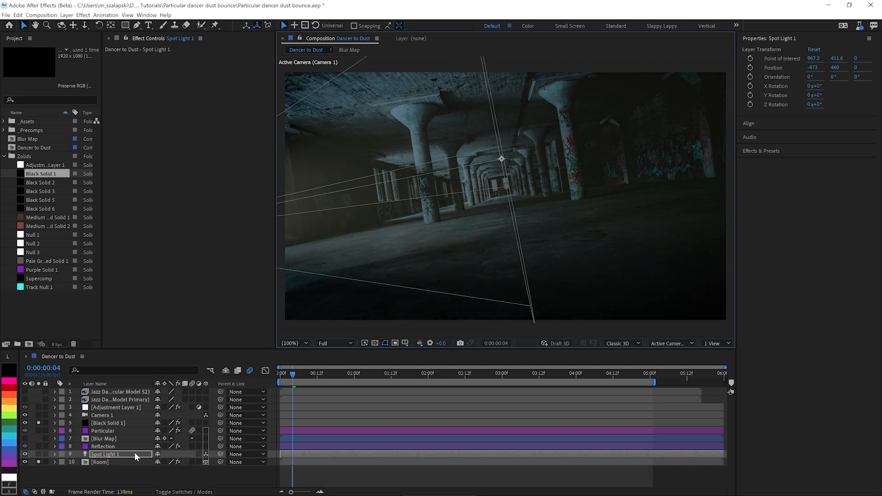
{"action": "key", "text": "a"}
{"action": "key", "text": "a"}
{"action": "scroll", "coordinate": [187, 469], "scroll_direction": "down", "scroll_amount": 3}
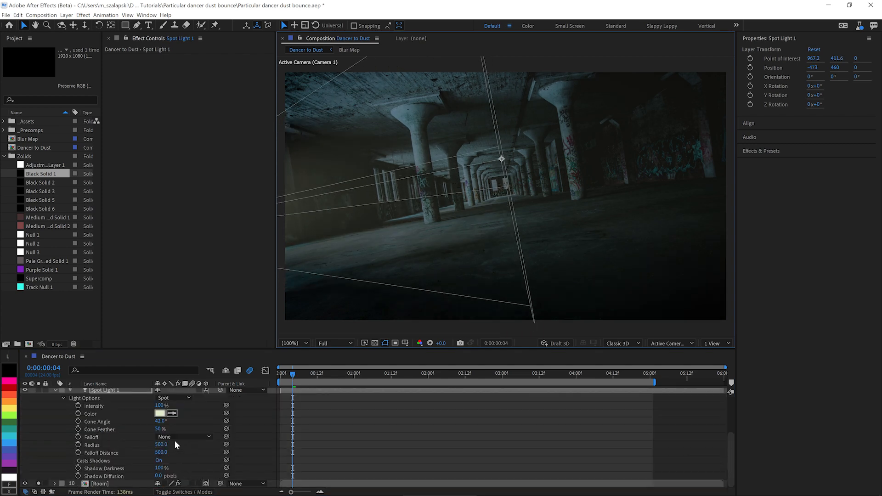
{"action": "left_click_drag", "start_coordinate": [160, 421], "coordinate": [176, 405]}
Step: Change Spot Light 1's color to the pale aqua C2EBDD
{"action": "left_click", "coordinate": [159, 412]}
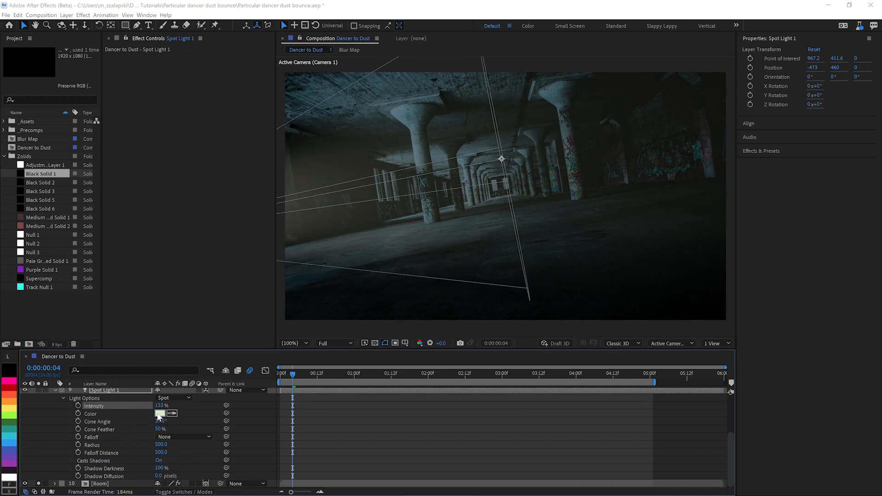
{"action": "left_click_drag", "start_coordinate": [457, 196], "coordinate": [456, 185]}
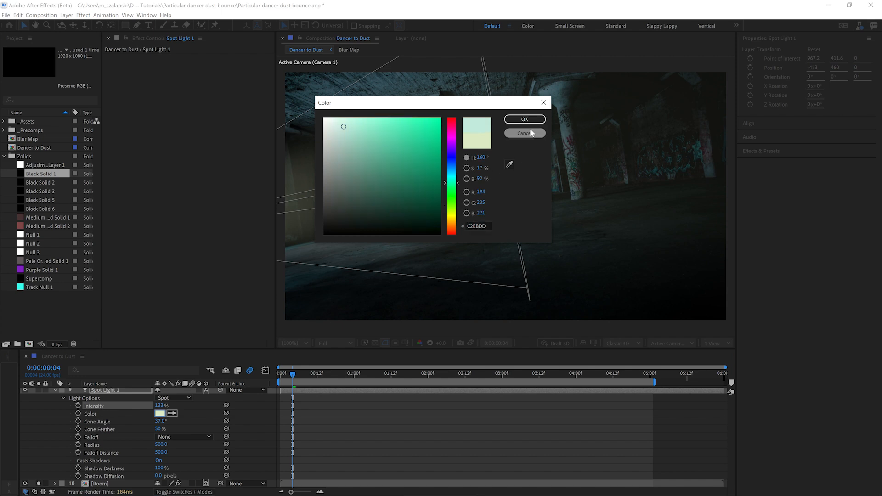
{"action": "left_click", "coordinate": [524, 119]}
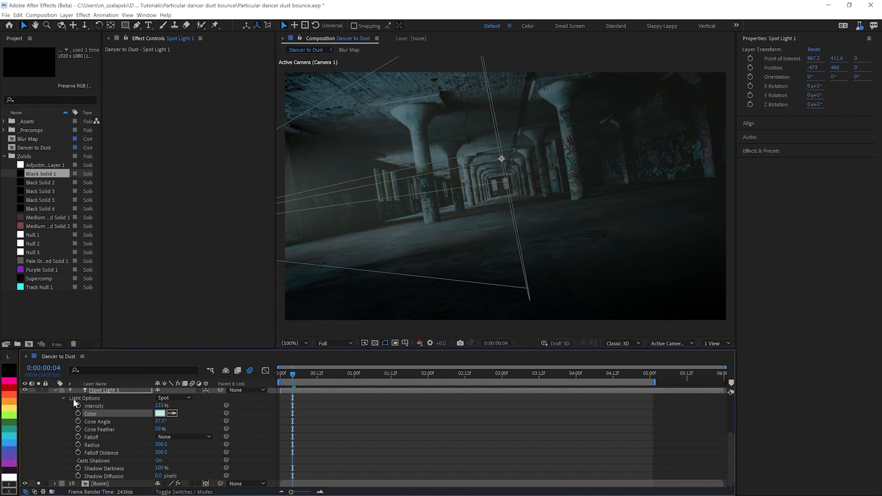
{"action": "scroll", "coordinate": [54, 406], "scroll_direction": "up", "scroll_amount": 2}
{"action": "left_click", "coordinate": [55, 437]}
Step: Rename the Black Solid 1 layer to Lux and give it a cyan-blue label color
{"action": "left_click", "coordinate": [110, 425]}
{"action": "key", "text": "Return"}
{"action": "type", "text": "Lux"}
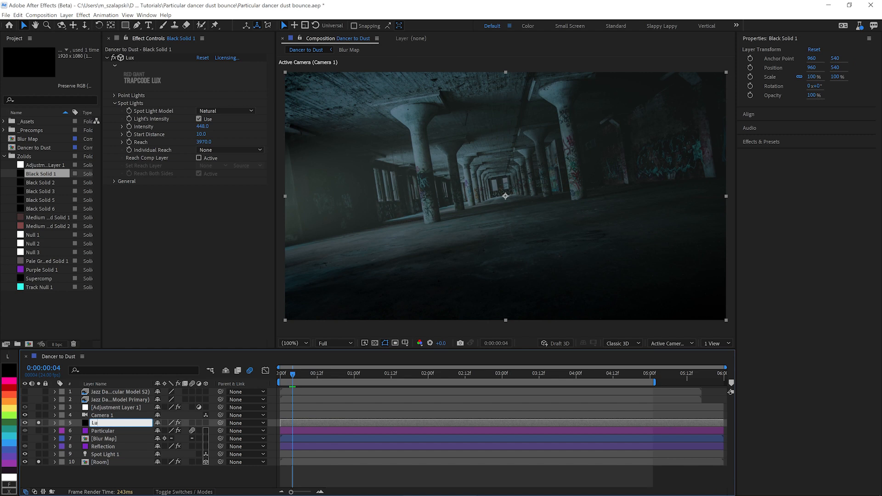
{"action": "key", "text": "Return"}
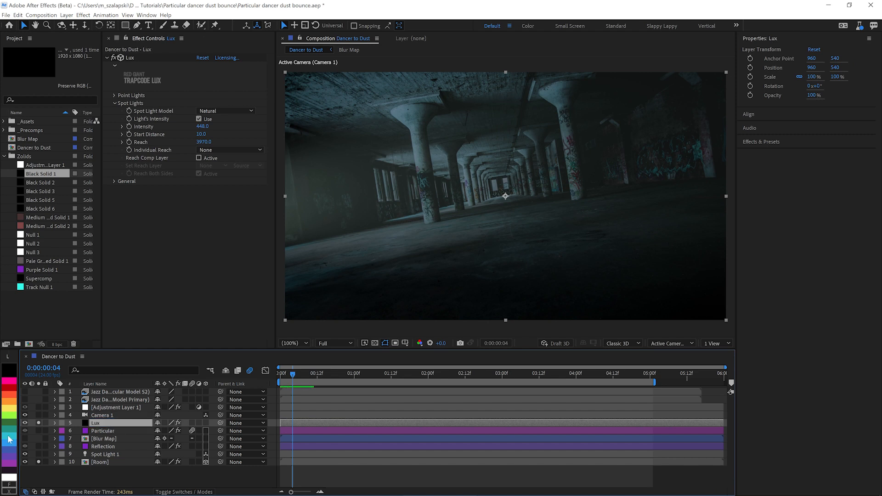
{"action": "left_click", "coordinate": [9, 440]}
{"action": "left_click", "coordinate": [98, 461]}
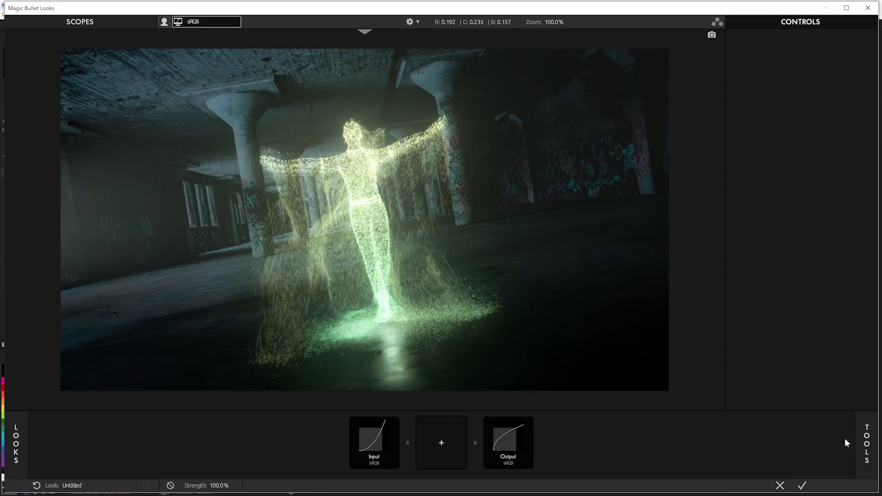
Step: Add the Renoiser film tool to the look with the Modern 35mm preset and compare the grain close up with it off and on
{"action": "left_click", "coordinate": [865, 443]}
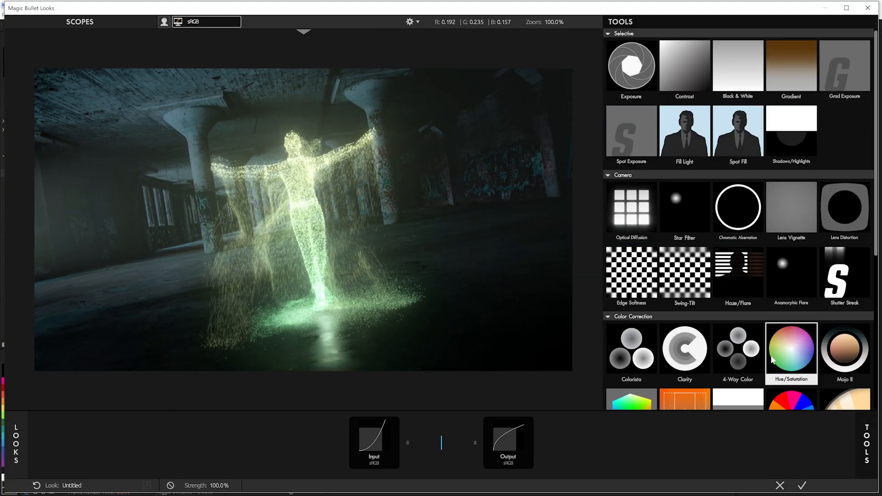
{"action": "scroll", "coordinate": [772, 360], "scroll_direction": "down", "scroll_amount": 5}
{"action": "double_click", "coordinate": [788, 323]}
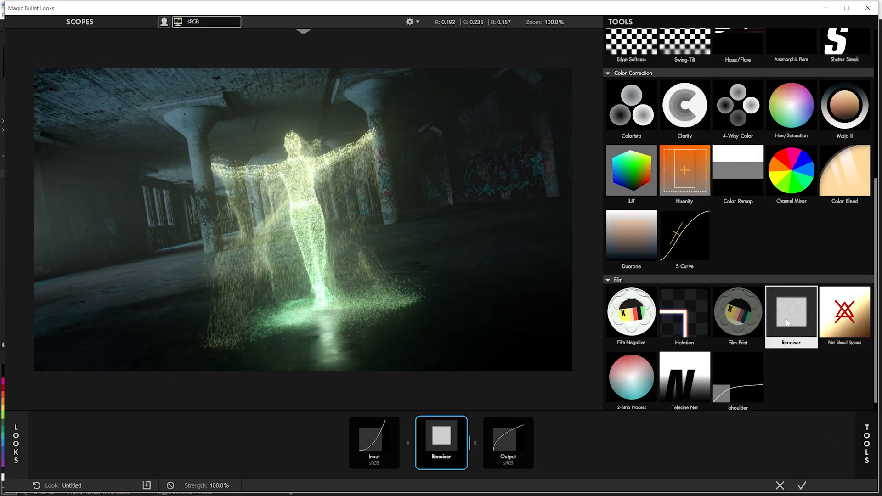
{"action": "left_click", "coordinate": [435, 439]}
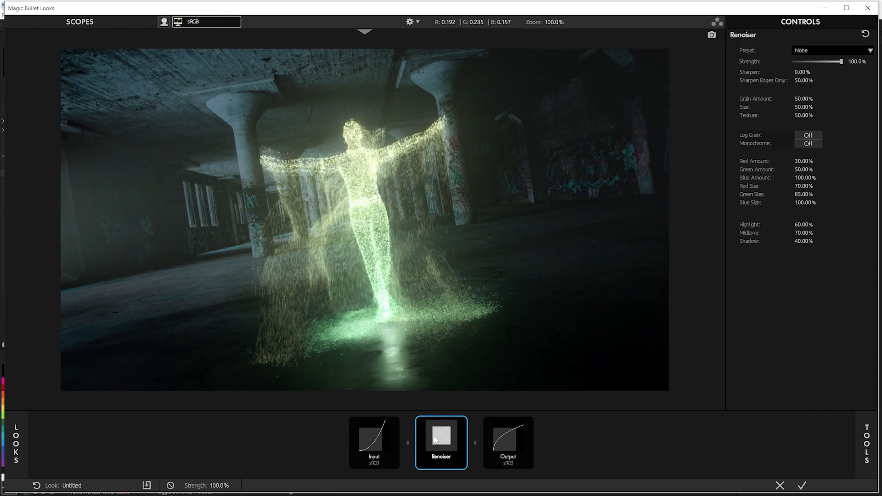
{"action": "left_click", "coordinate": [808, 51]}
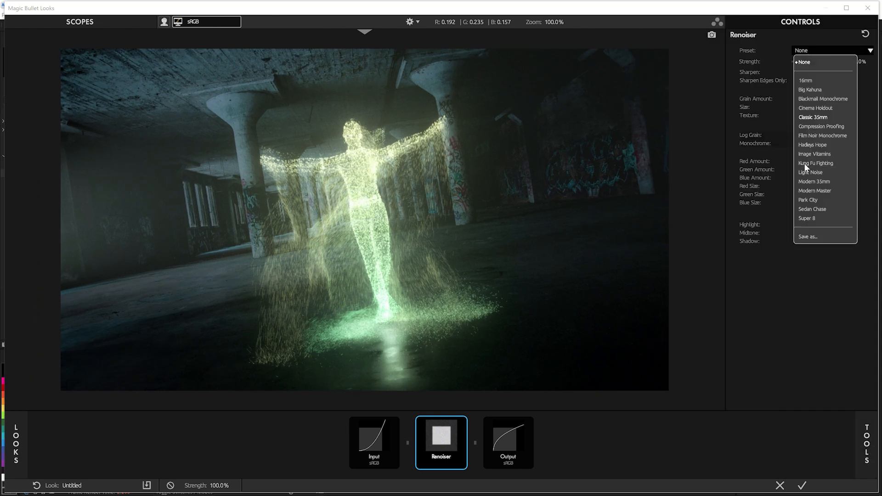
{"action": "left_click", "coordinate": [822, 181]}
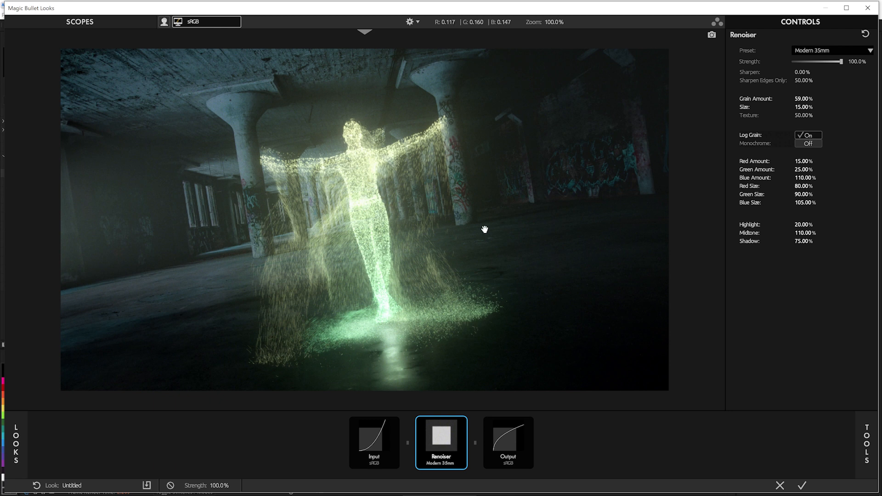
{"action": "scroll", "coordinate": [485, 229], "scroll_direction": "up", "scroll_amount": 10}
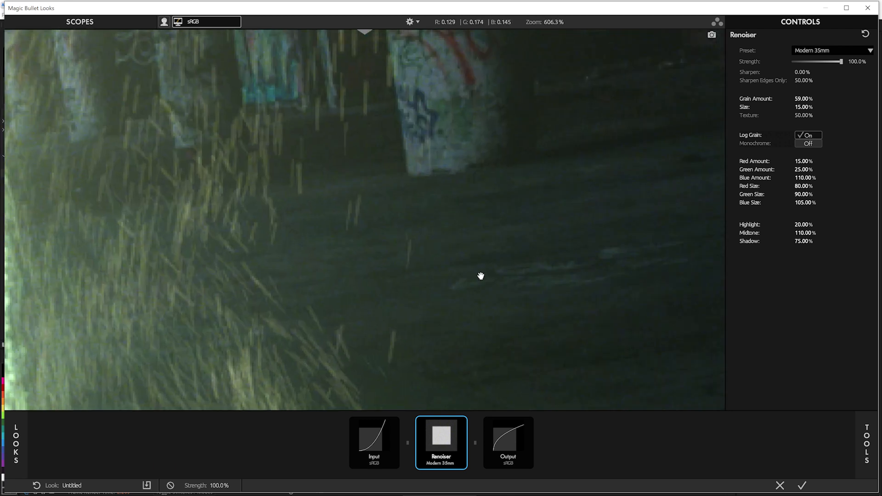
{"action": "scroll", "coordinate": [481, 275], "scroll_direction": "up", "scroll_amount": 2}
{"action": "left_click", "coordinate": [462, 422]}
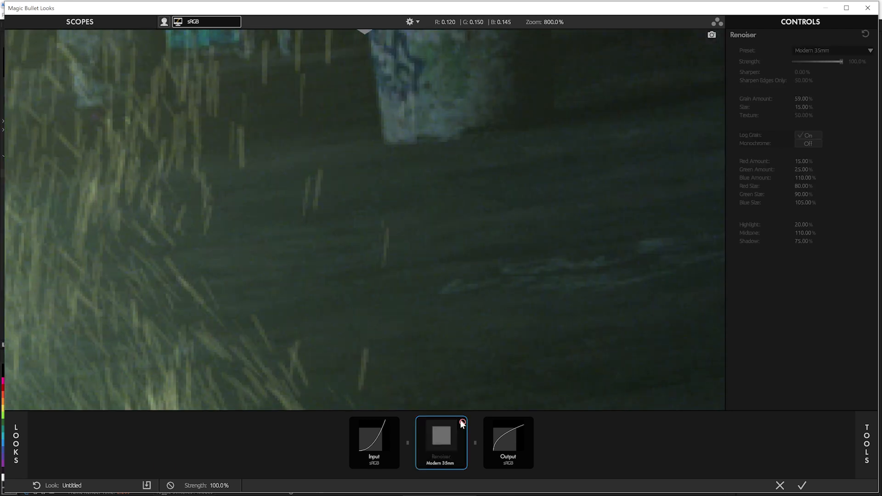
{"action": "left_click", "coordinate": [462, 421]}
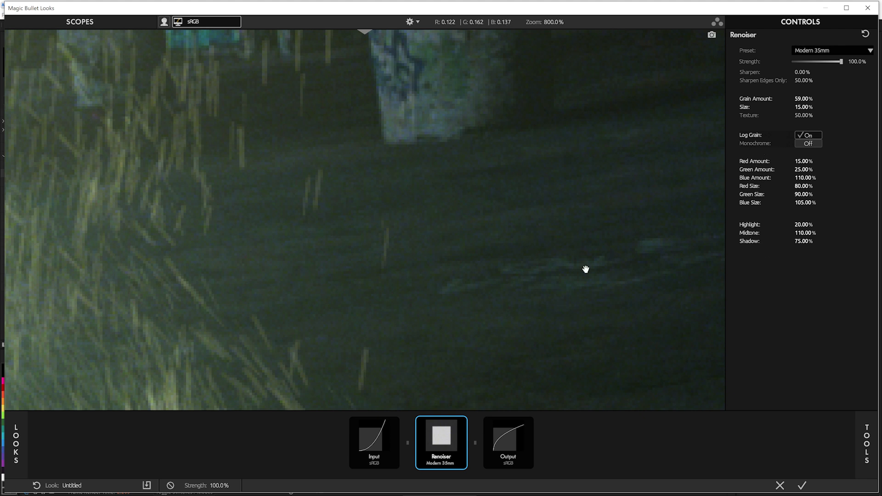
{"action": "scroll", "coordinate": [486, 204], "scroll_direction": "down", "scroll_amount": 6}
{"action": "scroll", "coordinate": [483, 209], "scroll_direction": "down", "scroll_amount": 4}
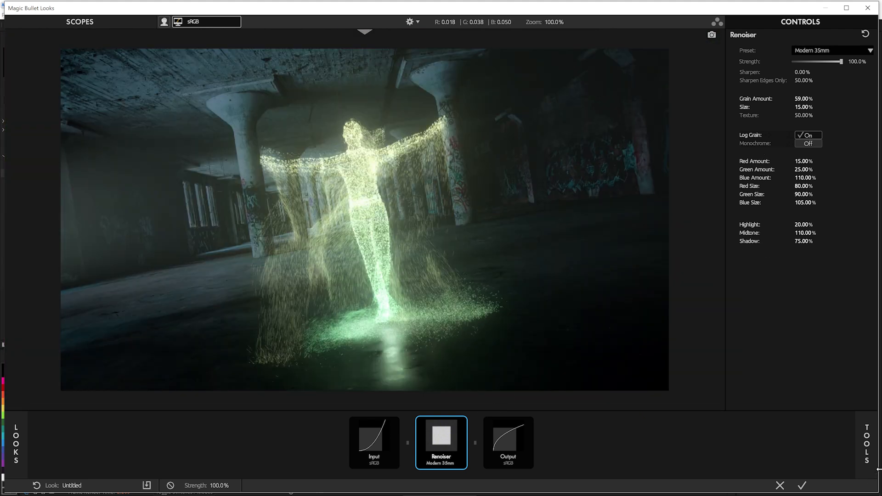
Step: Add the Halation film tool ahead of Renoiser and give it the Modern 35 preset
{"action": "left_click", "coordinate": [866, 443]}
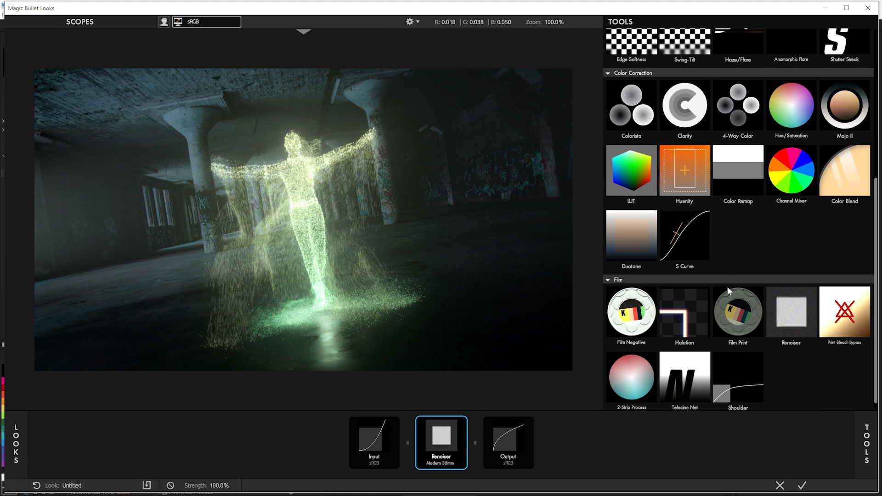
{"action": "double_click", "coordinate": [699, 313]}
{"action": "left_click", "coordinate": [822, 50]}
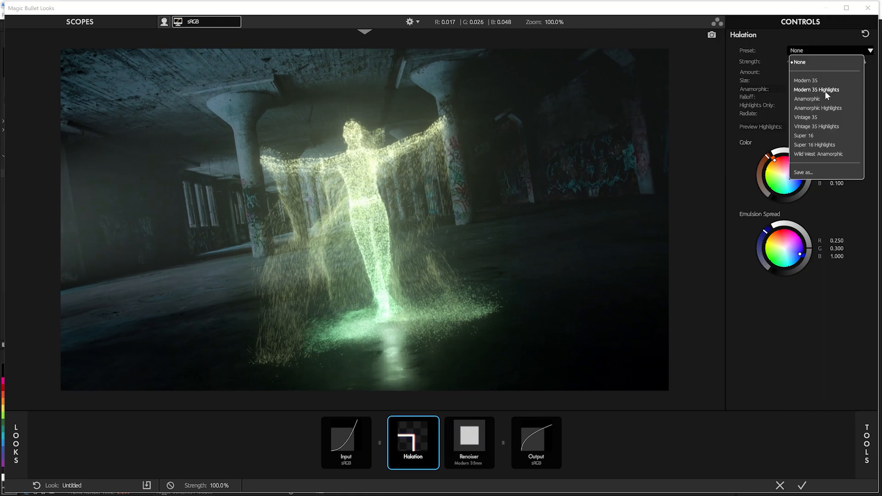
{"action": "left_click", "coordinate": [810, 80]}
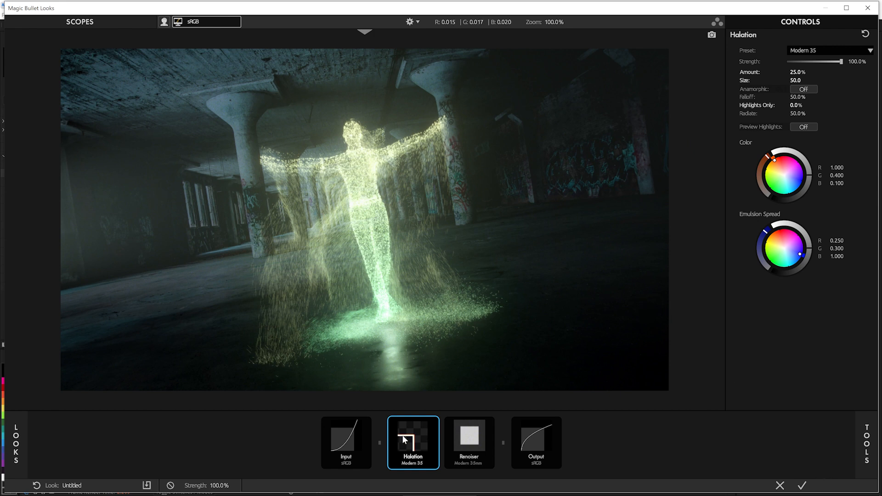
Step: Add Mojo II ahead of Halation and set its Mojo amount to 4%
{"action": "left_click", "coordinate": [865, 445]}
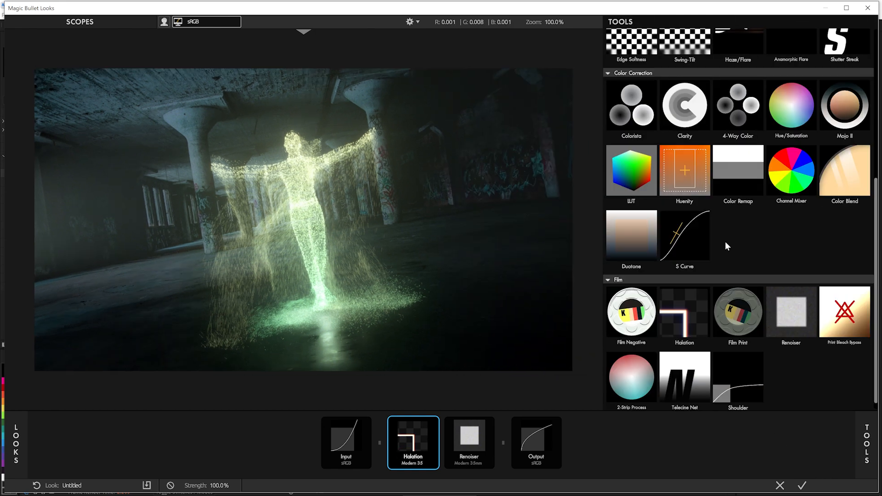
{"action": "double_click", "coordinate": [844, 106]}
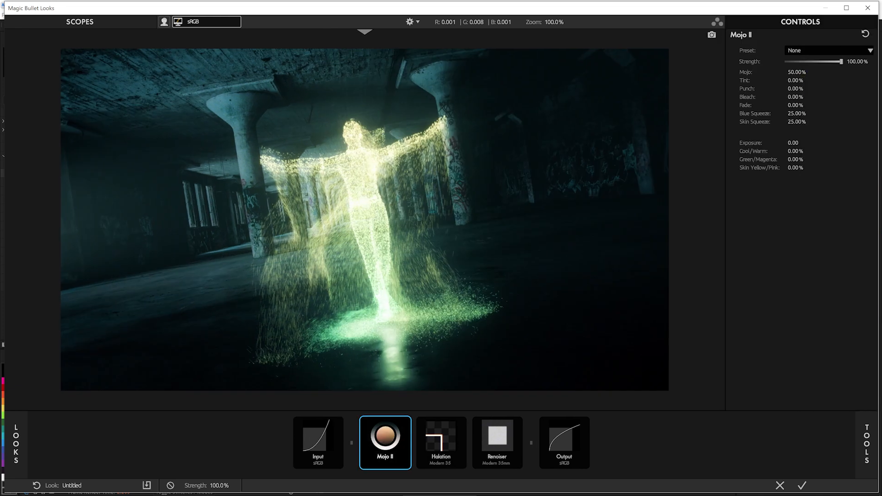
{"action": "left_click_drag", "start_coordinate": [797, 72], "coordinate": [774, 72]}
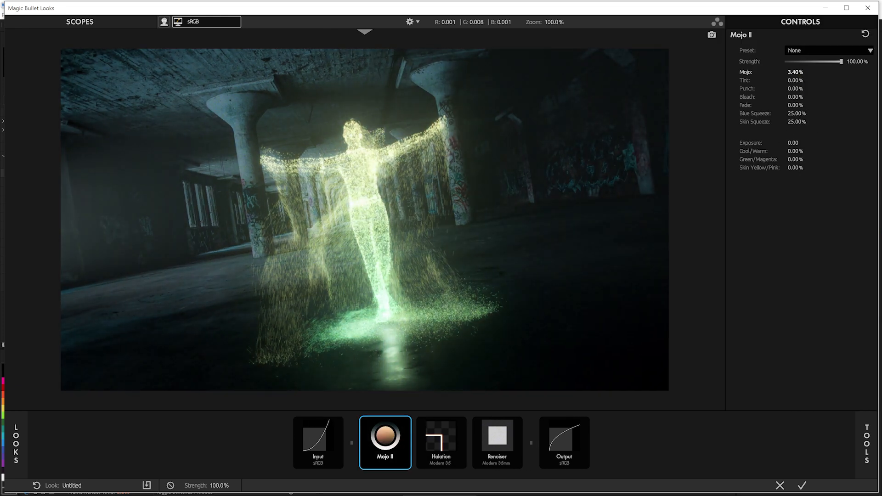
Step: Add Optical Diffusion ahead of Mojo II with the Glimmer Glass Full preset and compare the image with it off and on
{"action": "left_click", "coordinate": [877, 444]}
{"action": "scroll", "coordinate": [683, 210], "scroll_direction": "up", "scroll_amount": 3}
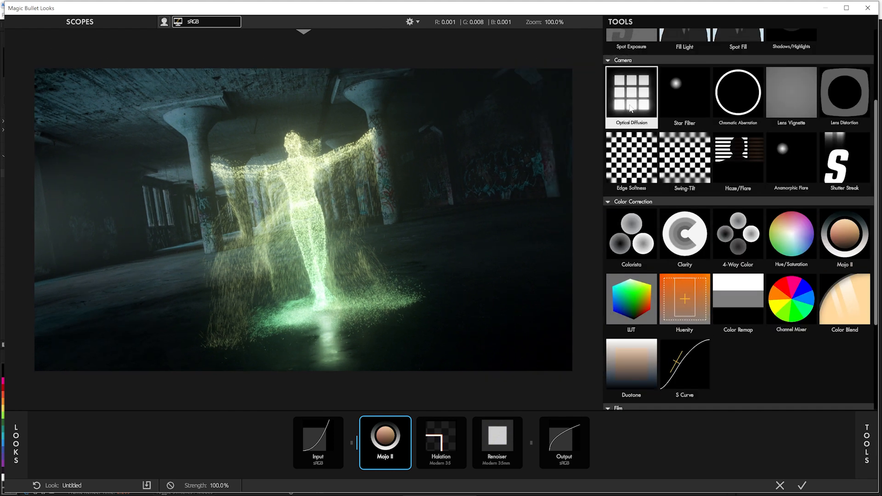
{"action": "double_click", "coordinate": [630, 108]}
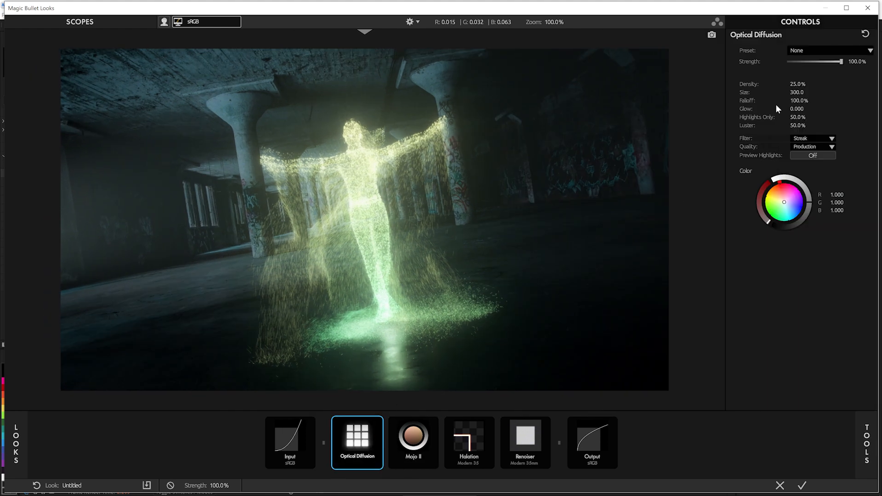
{"action": "left_click", "coordinate": [819, 50]}
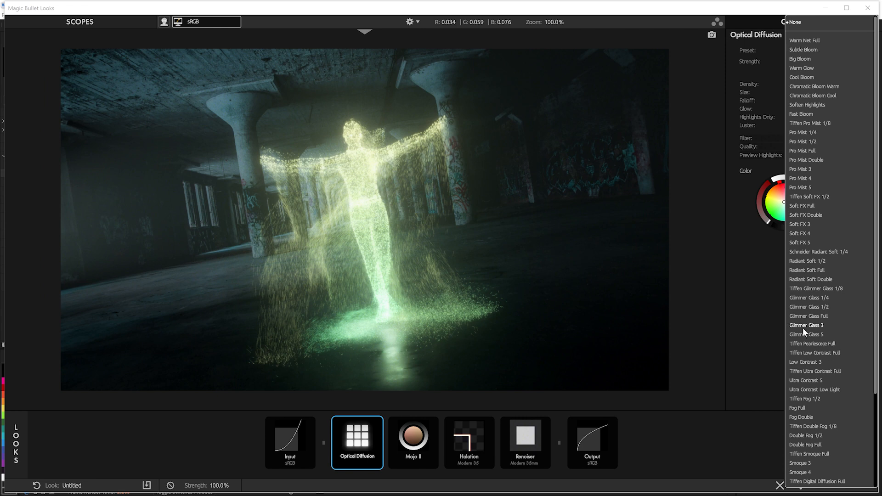
{"action": "left_click", "coordinate": [814, 316]}
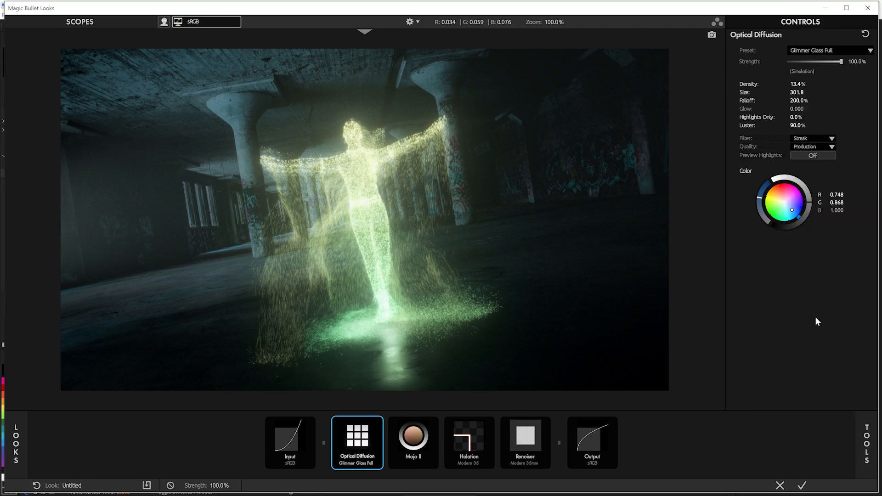
{"action": "left_click", "coordinate": [378, 423]}
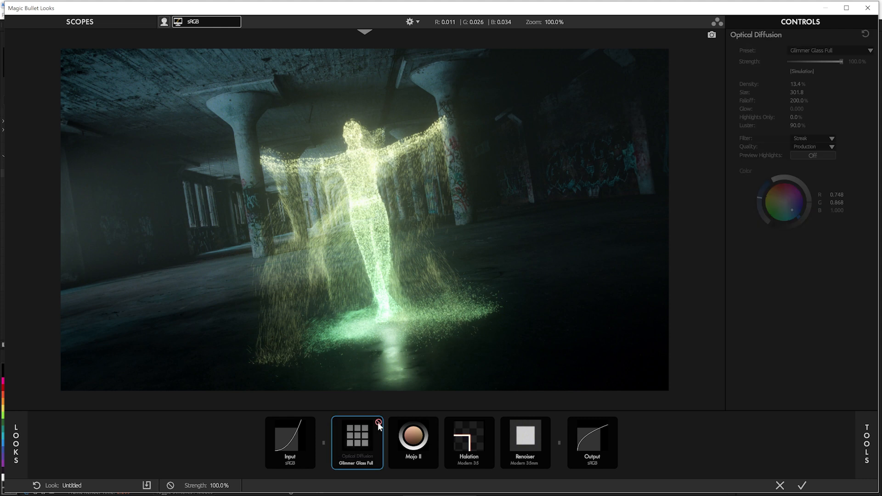
{"action": "left_click", "coordinate": [378, 423]}
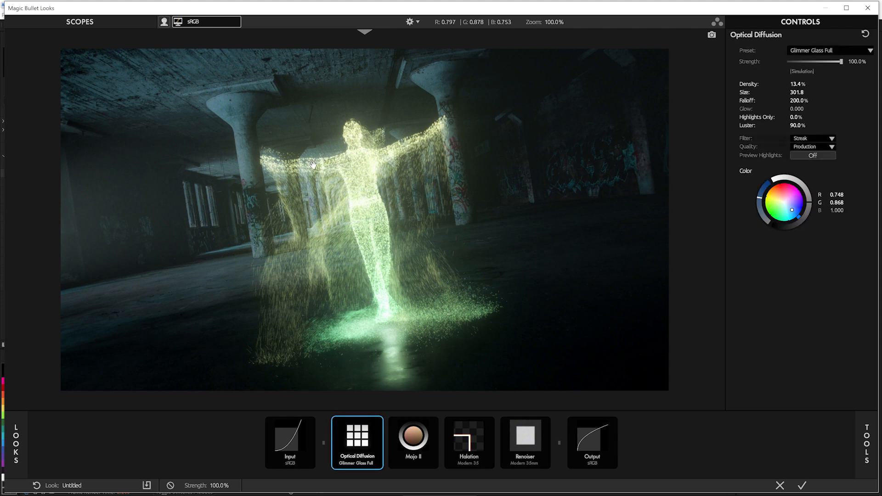
Step: Add Lens Distortion with its Distortion set to -10% and compare the image with the tool off and on
{"action": "left_click", "coordinate": [867, 450]}
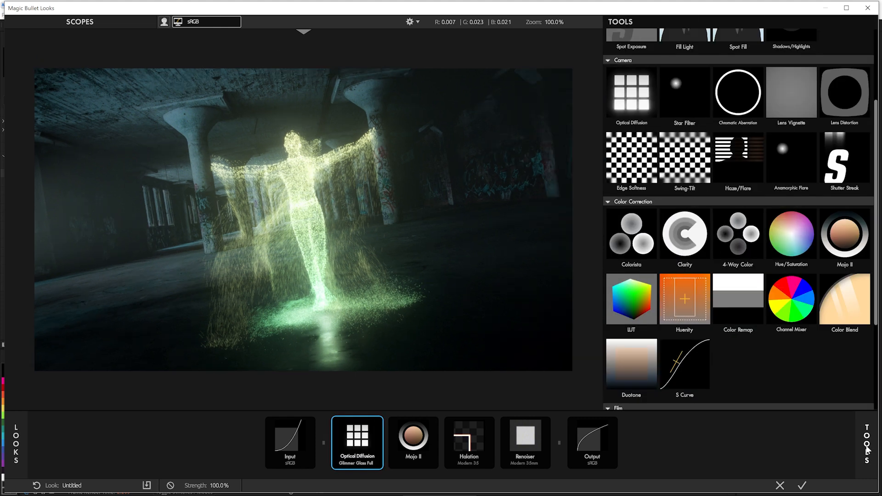
{"action": "double_click", "coordinate": [835, 105]}
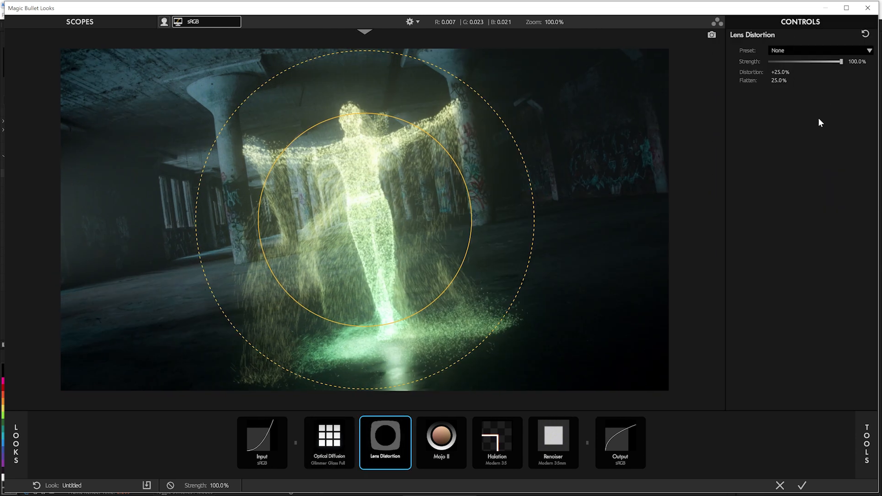
{"action": "left_click_drag", "start_coordinate": [785, 72], "coordinate": [768, 72]}
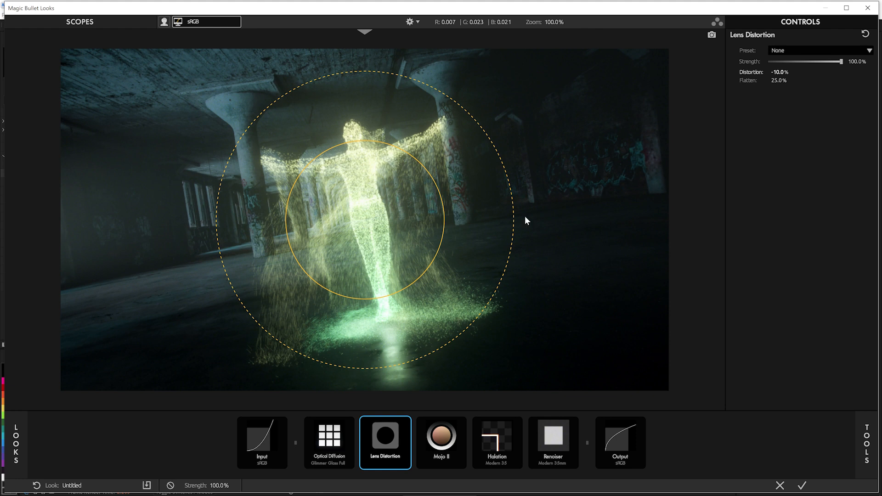
{"action": "left_click", "coordinate": [406, 423]}
{"action": "left_click", "coordinate": [407, 423]}
{"action": "left_click", "coordinate": [406, 423]}
{"action": "left_click", "coordinate": [406, 423]}
Step: Add Chromatic Aberration ahead of Lens Distortion, offset its color channels, and apply the finished look to the Looks layer
{"action": "left_click", "coordinate": [855, 438]}
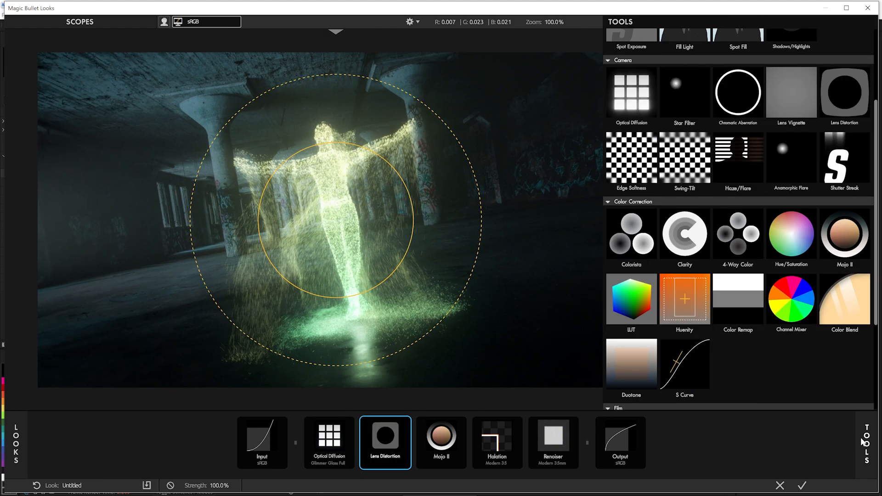
{"action": "double_click", "coordinate": [737, 114]}
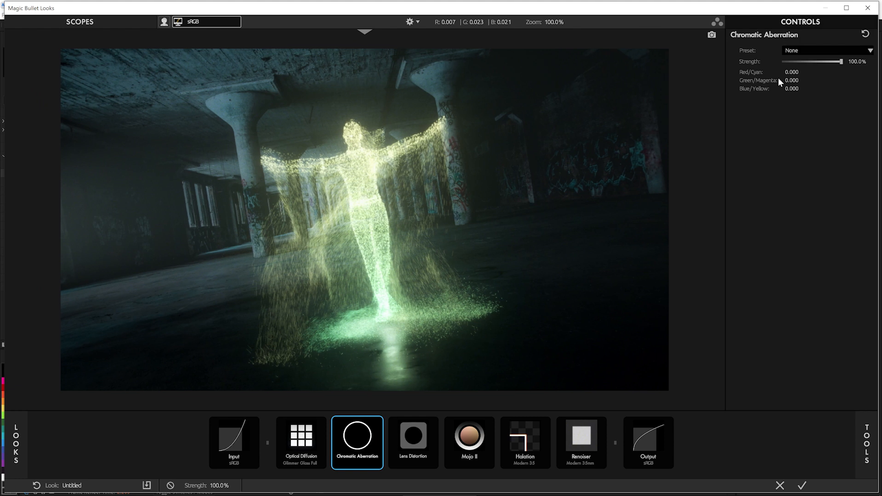
{"action": "left_click_drag", "start_coordinate": [791, 72], "coordinate": [800, 72]}
{"action": "mouse_move", "coordinate": [791, 72]}
{"action": "left_mouse_down"}
{"action": "mouse_move", "coordinate": [799, 81]}
{"action": "mouse_move", "coordinate": [787, 88]}
{"action": "left_mouse_up"}
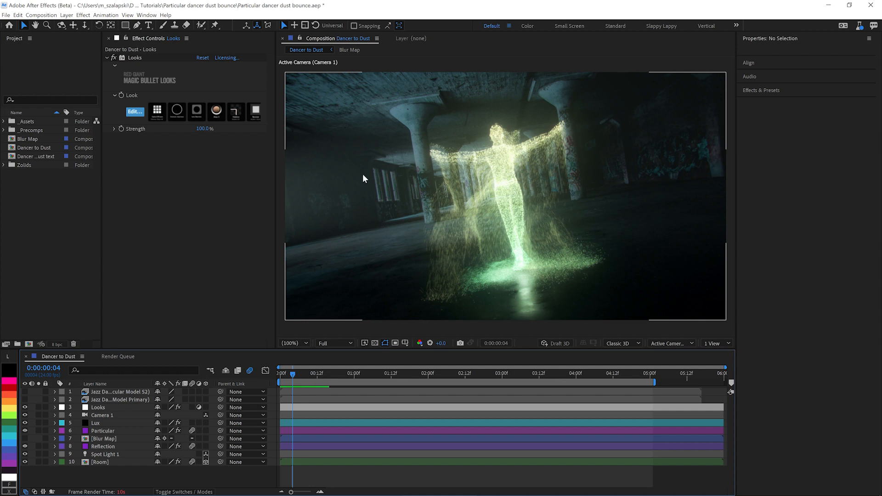
Step: Solo the Room layer and apply the uni.Spot Blur effect to it
{"action": "left_click", "coordinate": [39, 463]}
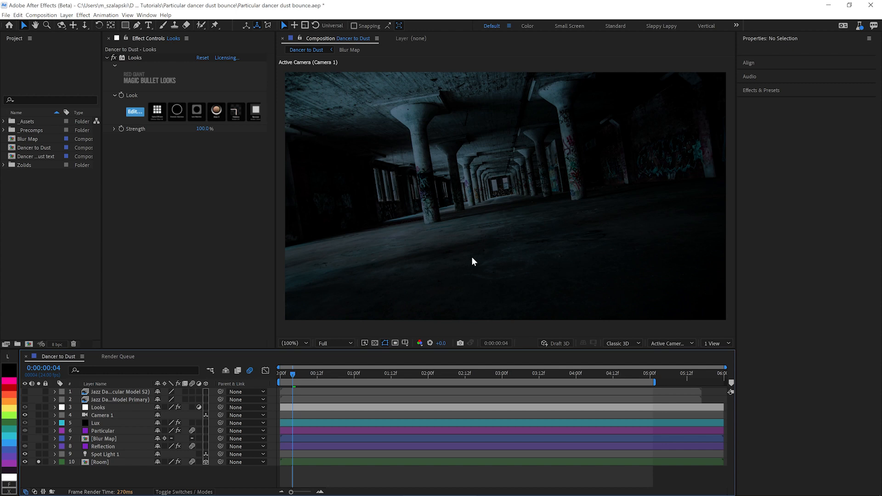
{"action": "left_click", "coordinate": [98, 463]}
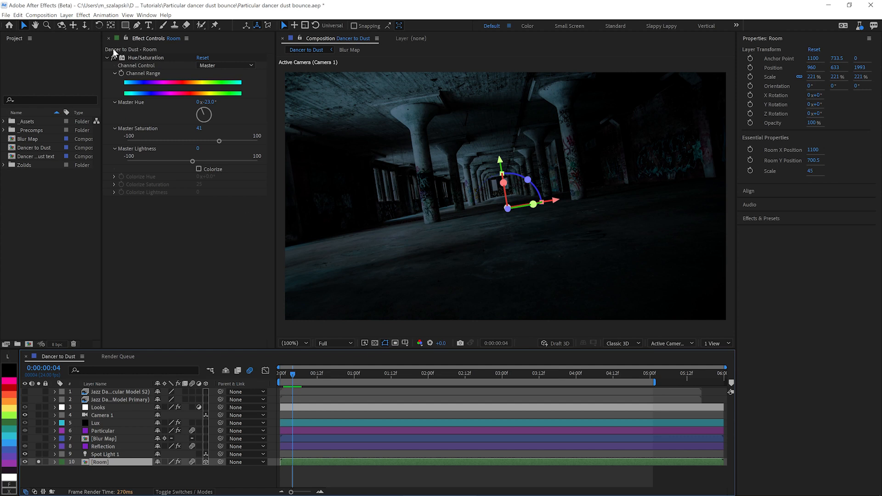
{"action": "left_click", "coordinate": [107, 59]}
{"action": "key", "text": "ctrl+space"}
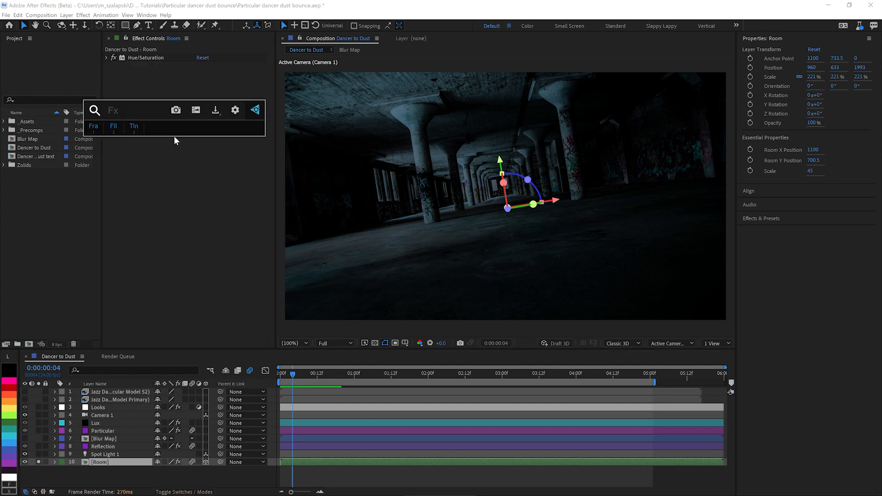
{"action": "type", "text": "spo"}
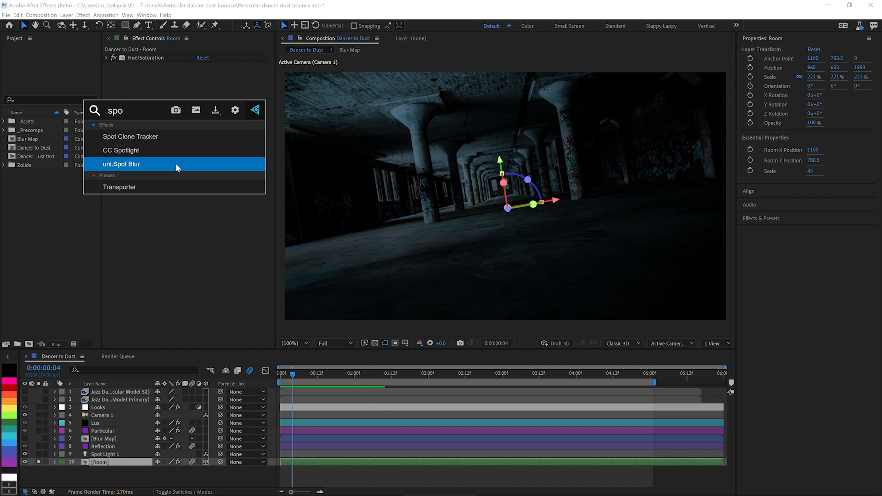
{"action": "left_click", "coordinate": [176, 163]}
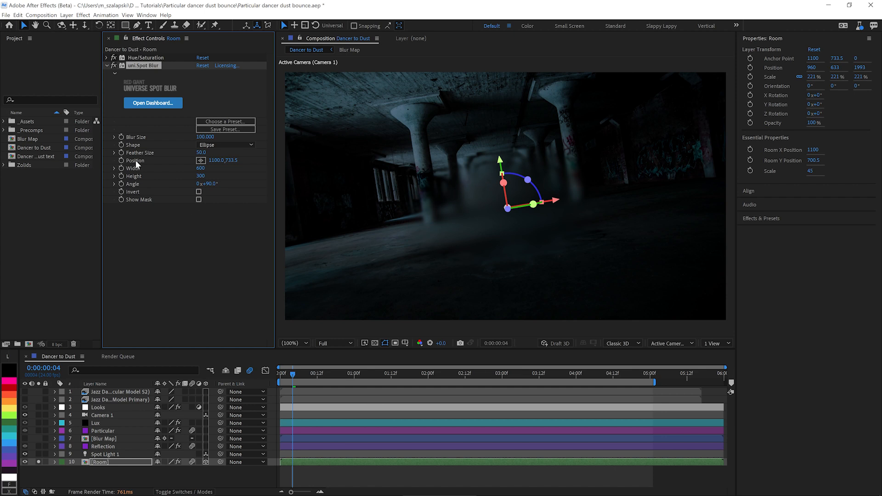
Step: Make the Room's Spot Blur a Rectangle with Width 3550, Height 600, Feather Size 100 and Position 1100, 323.5
{"action": "left_click", "coordinate": [210, 145]}
{"action": "left_click", "coordinate": [227, 156]}
{"action": "left_click_drag", "start_coordinate": [200, 168], "coordinate": [400, 167]}
{"action": "left_click_drag", "start_coordinate": [205, 178], "coordinate": [240, 177]}
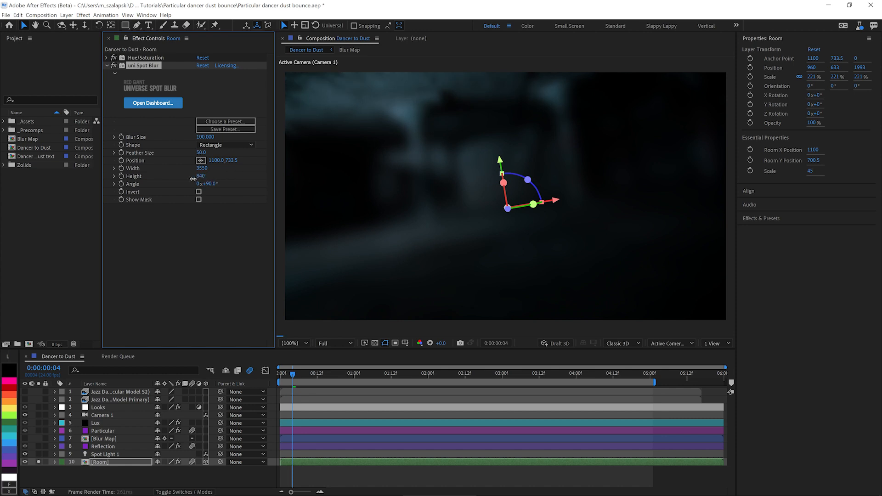
{"action": "left_click_drag", "start_coordinate": [186, 181], "coordinate": [76, 172]}
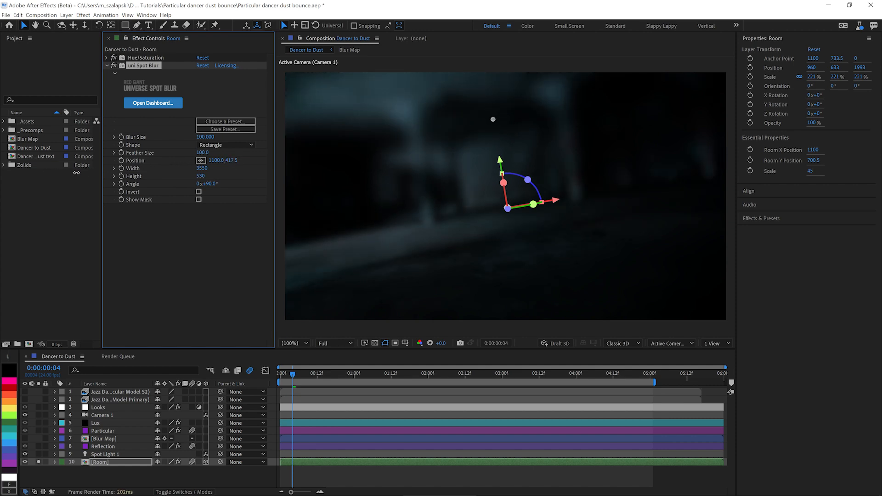
{"action": "left_click_drag", "start_coordinate": [201, 181], "coordinate": [176, 180]}
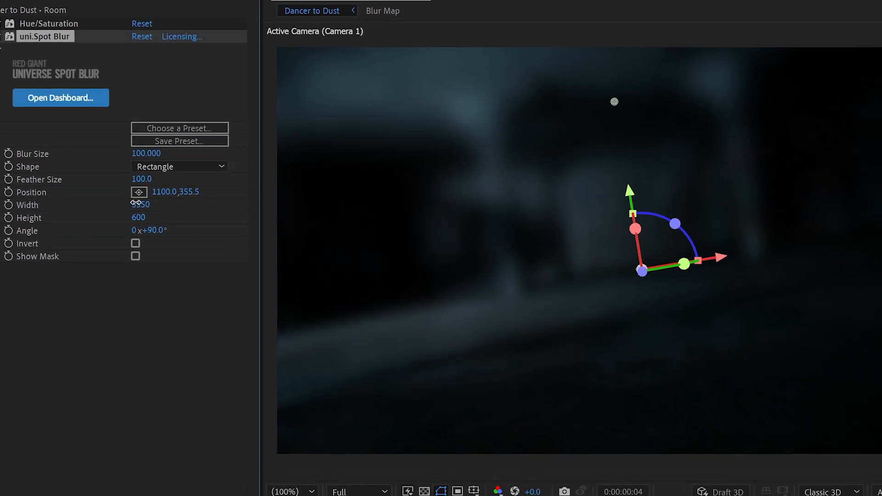
{"action": "mouse_move", "coordinate": [135, 202]}
{"action": "left_mouse_down"}
{"action": "mouse_move", "coordinate": [55, 207]}
{"action": "mouse_move", "coordinate": [113, 201]}
{"action": "left_mouse_up"}
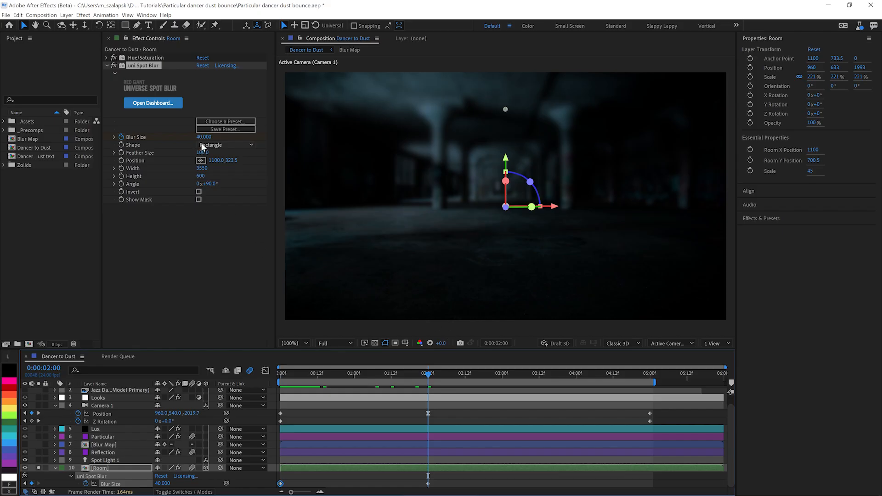
Step: Keyframe the Room's Spot Blur with a Blur Size of 20 at 0:00:02:00
{"action": "left_click", "coordinate": [142, 154]}
{"action": "type", "text": "2"}
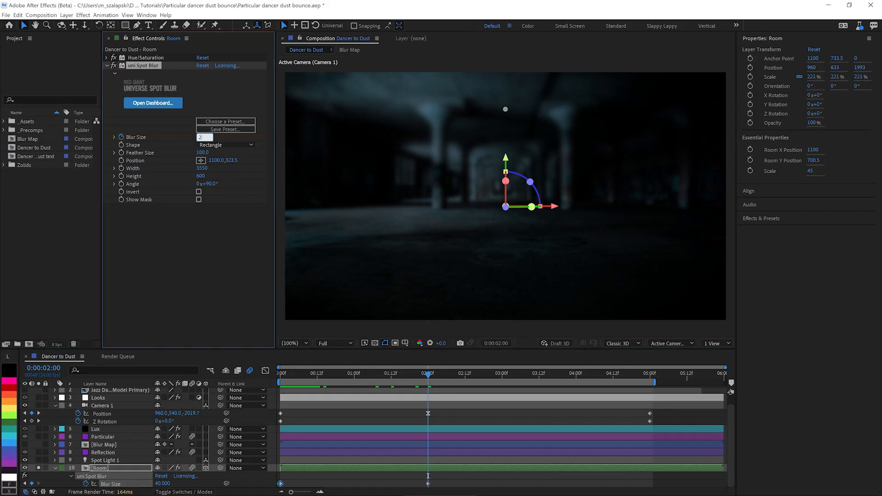
{"action": "type", "text": "0"}
{"action": "key", "text": "Return"}
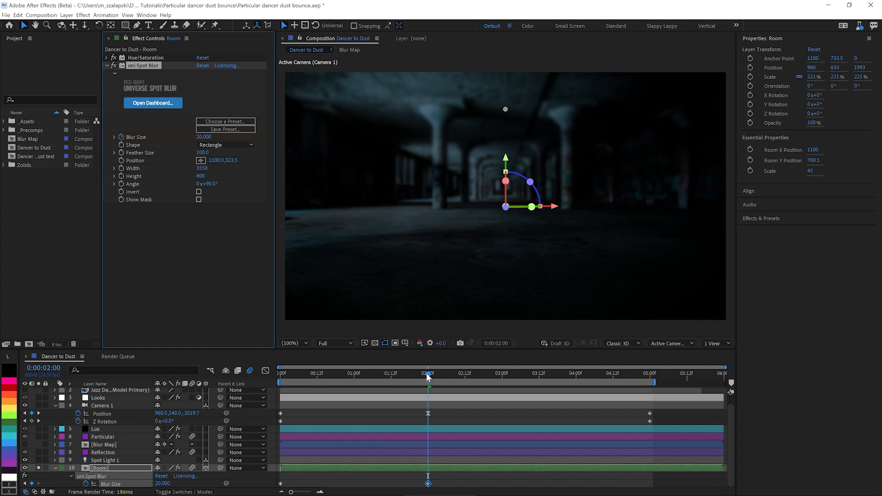
Step: Set the Room's Spot Blur Size to 40 on the first frame and preview the animated blur
{"action": "left_click_drag", "start_coordinate": [428, 377], "coordinate": [276, 379]}
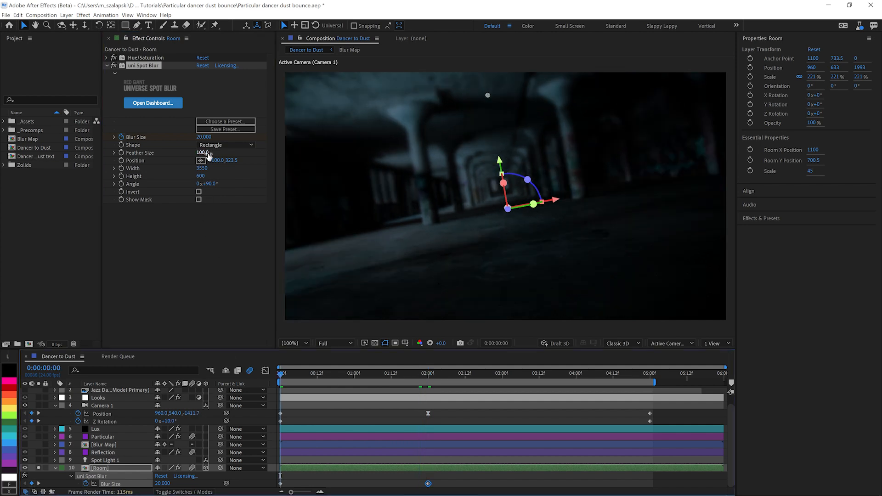
{"action": "left_click", "coordinate": [203, 137]}
{"action": "type", "text": "40"}
{"action": "key", "text": "Return"}
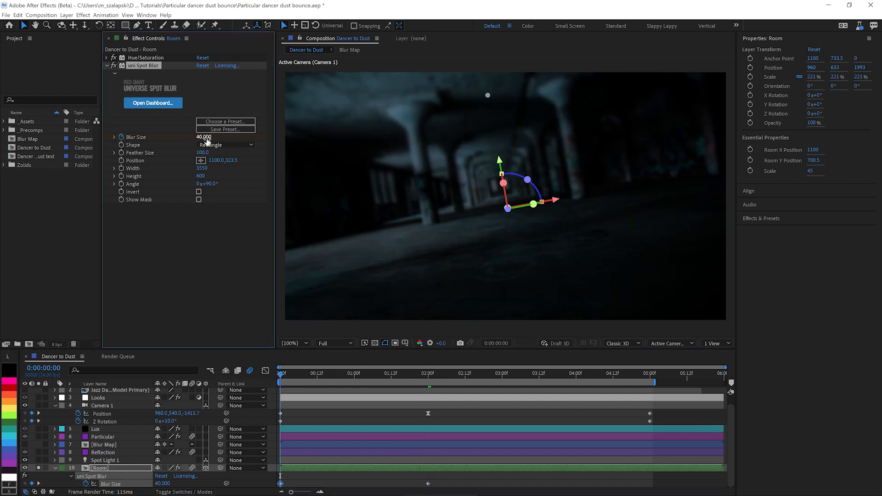
{"action": "key", "text": "space"}
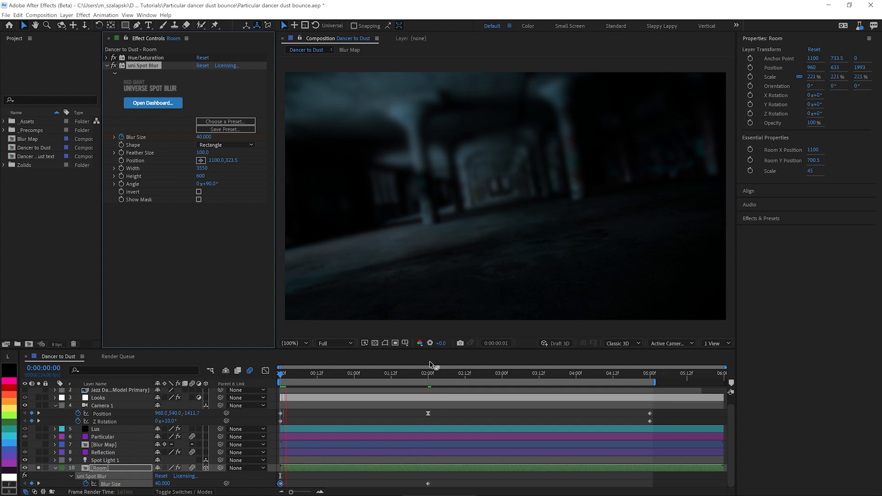
Step: Add a Blur Size keyframe of 50 to the Room's Spot Blur at 0:00:05:00
{"action": "left_click_drag", "start_coordinate": [379, 374], "coordinate": [651, 381]}
{"action": "left_click", "coordinate": [201, 136]}
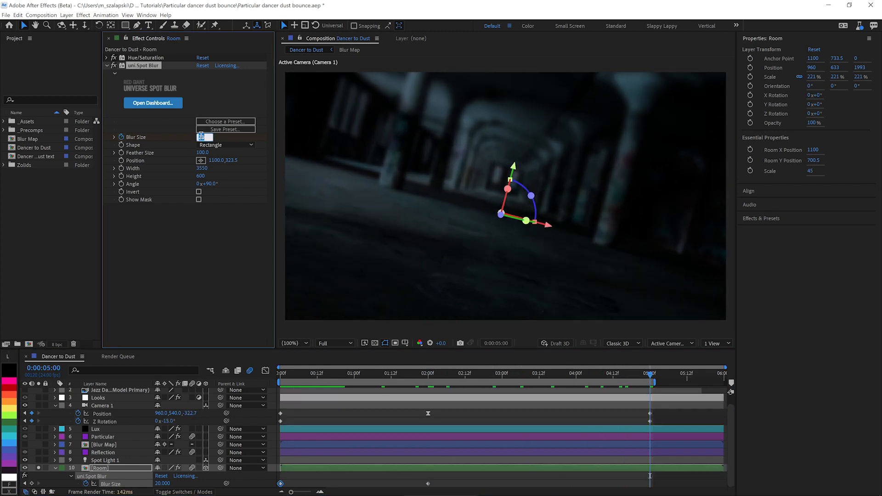
{"action": "key", "text": "Return"}
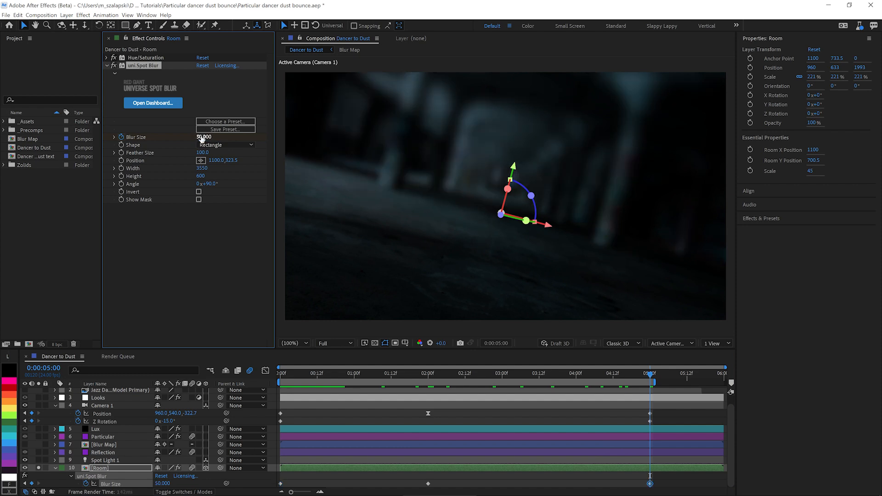